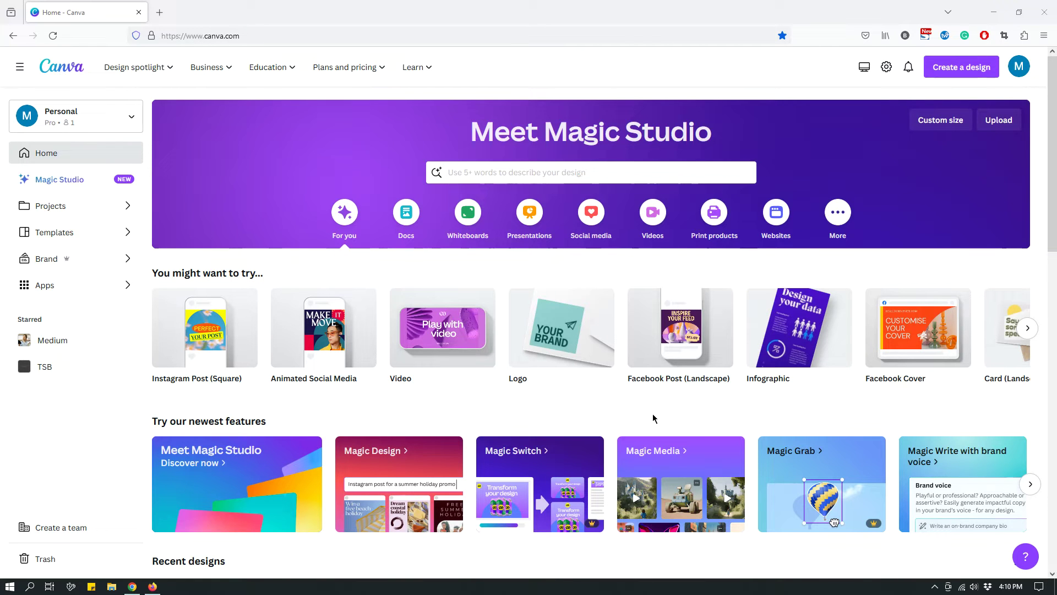
- Find the Magic Grab card under Try our newest features and open its sample Instagram post
{"action": "scroll", "coordinate": [733, 386], "scroll_direction": "down", "scroll_amount": 1}
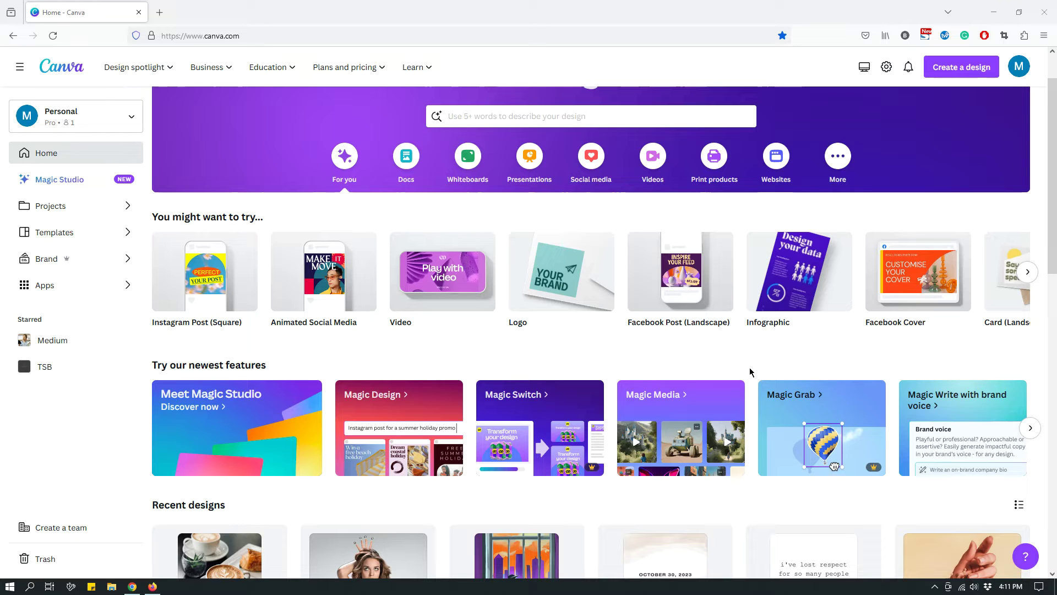
{"action": "scroll", "coordinate": [744, 366], "scroll_direction": "up", "scroll_amount": 1}
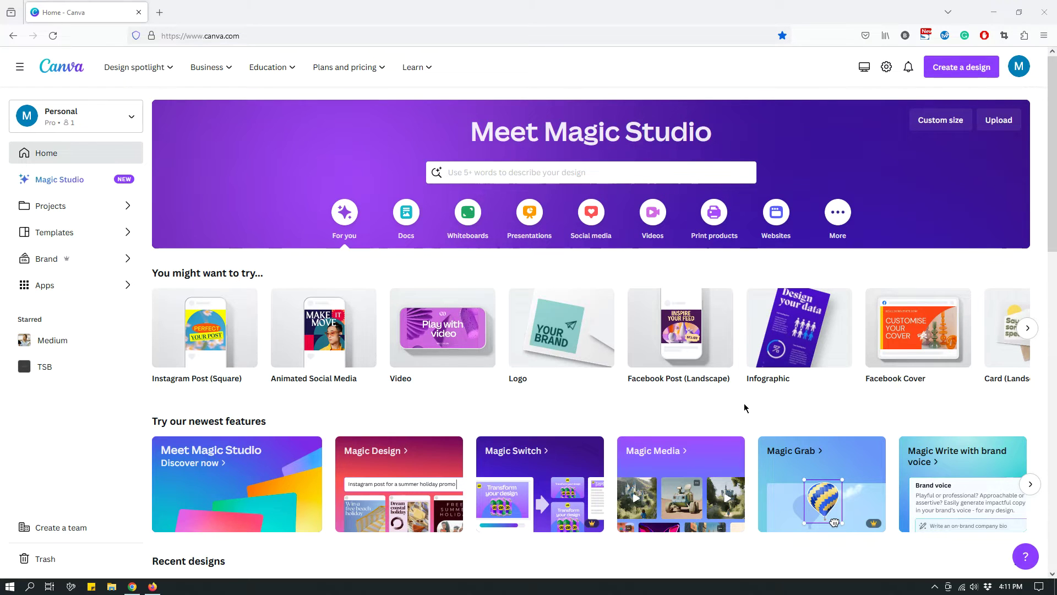
{"action": "scroll", "coordinate": [730, 417], "scroll_direction": "down", "scroll_amount": 2}
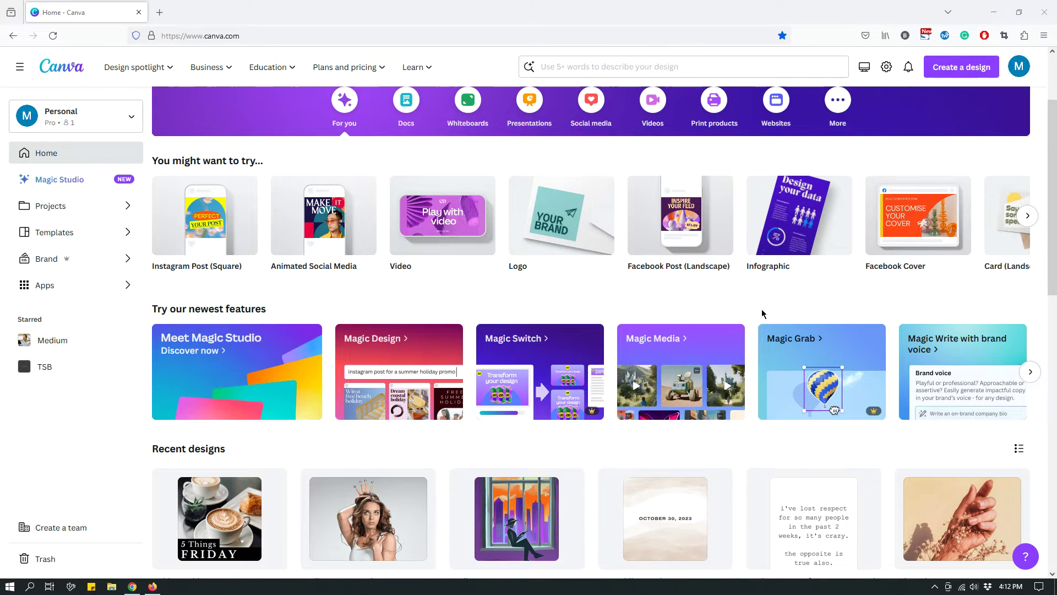
{"action": "scroll", "coordinate": [762, 313], "scroll_direction": "up", "scroll_amount": 2}
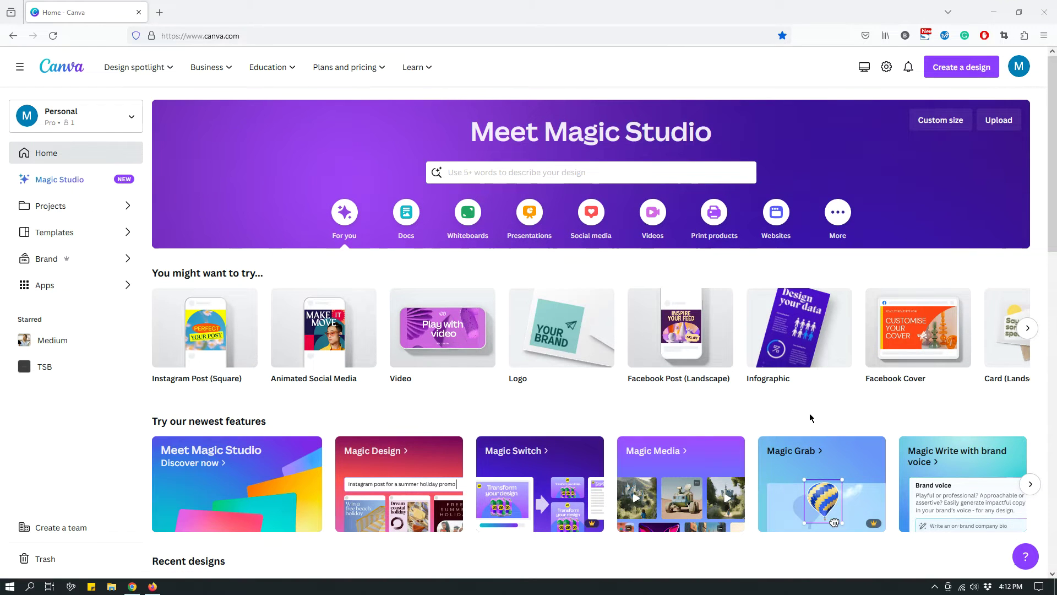
{"action": "scroll", "coordinate": [754, 283], "scroll_direction": "down", "scroll_amount": 1}
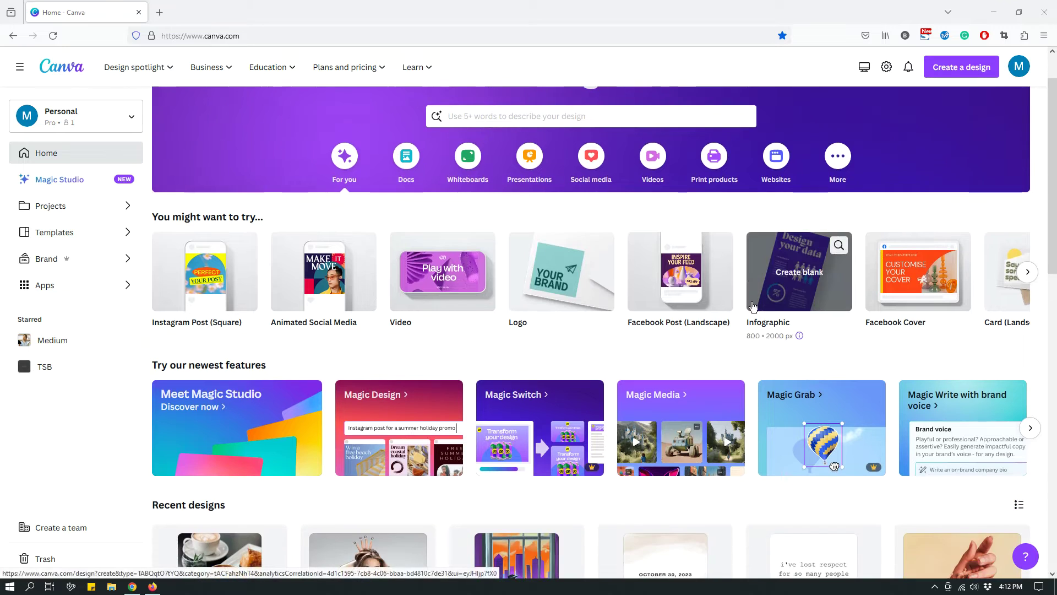
{"action": "scroll", "coordinate": [755, 283], "scroll_direction": "up", "scroll_amount": 1}
{"action": "scroll", "coordinate": [731, 307], "scroll_direction": "down", "scroll_amount": 2}
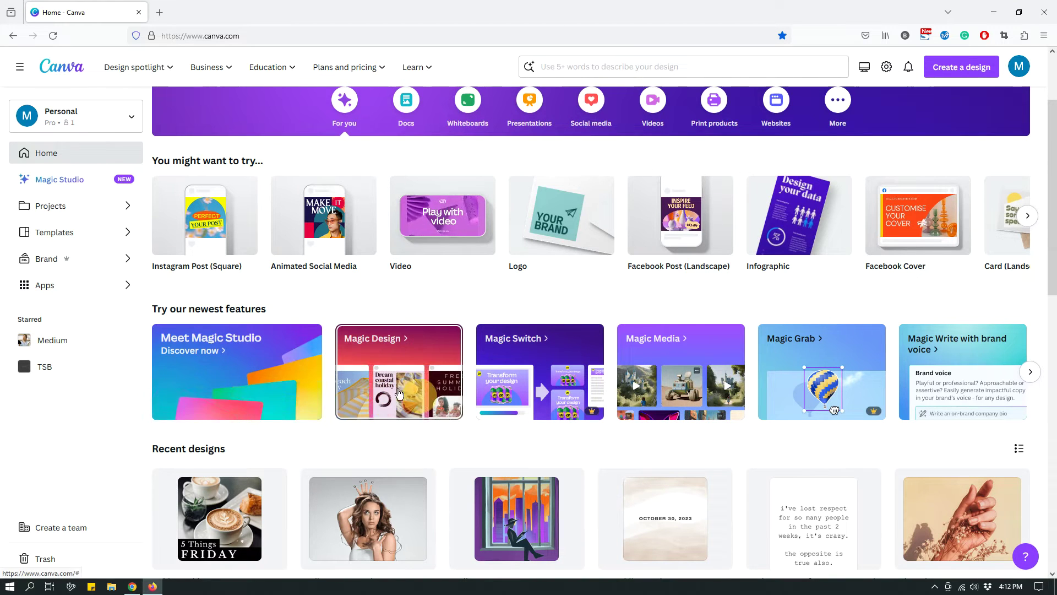
{"action": "left_click", "coordinate": [811, 367]}
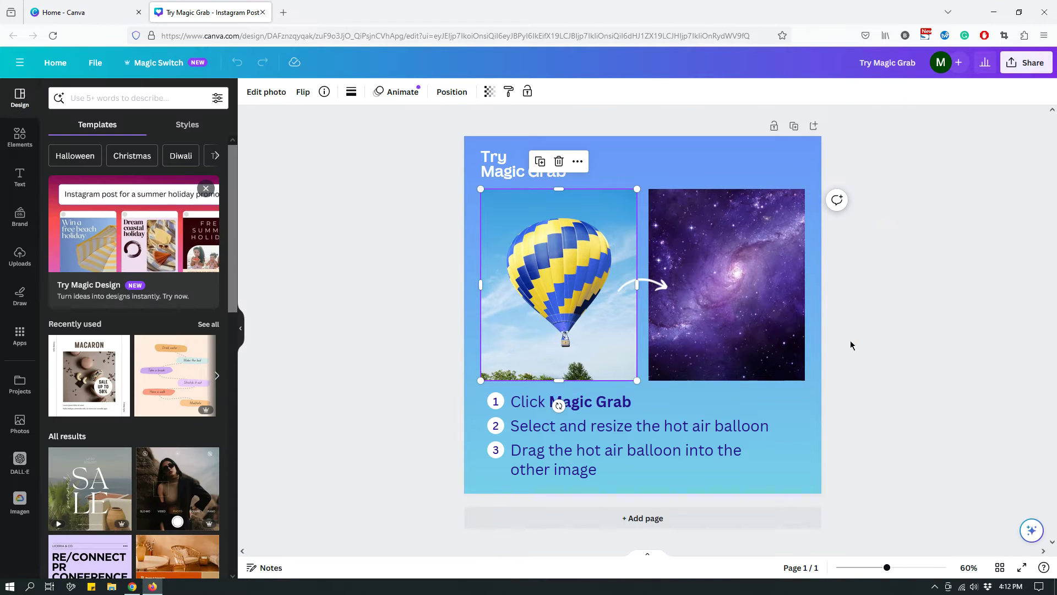
- Apply Magic Grab from Edit photo to cut out the hot air balloon
{"action": "left_click", "coordinate": [804, 479]}
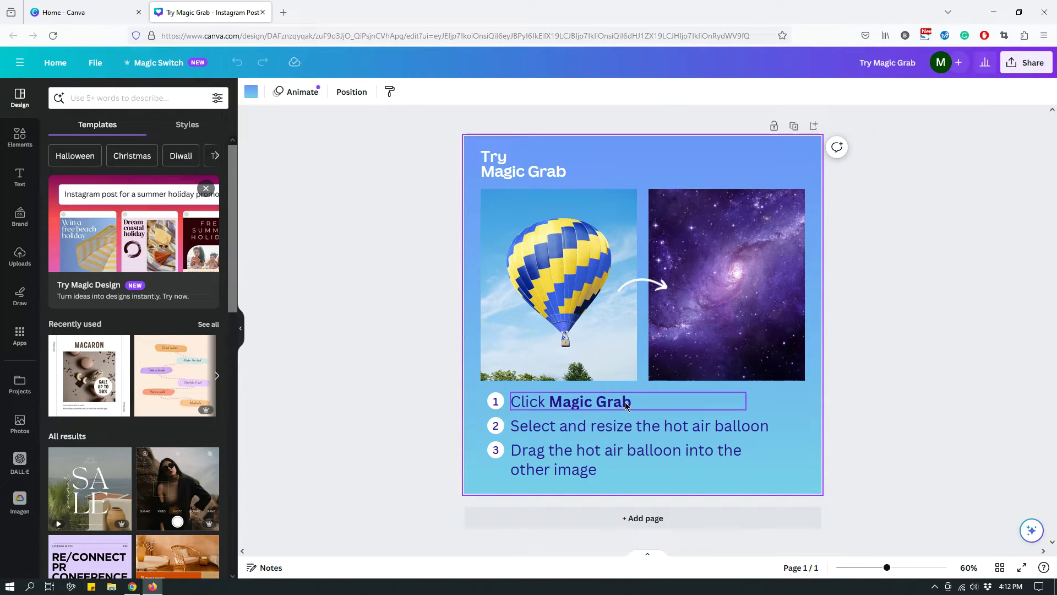
{"action": "left_click", "coordinate": [553, 229]}
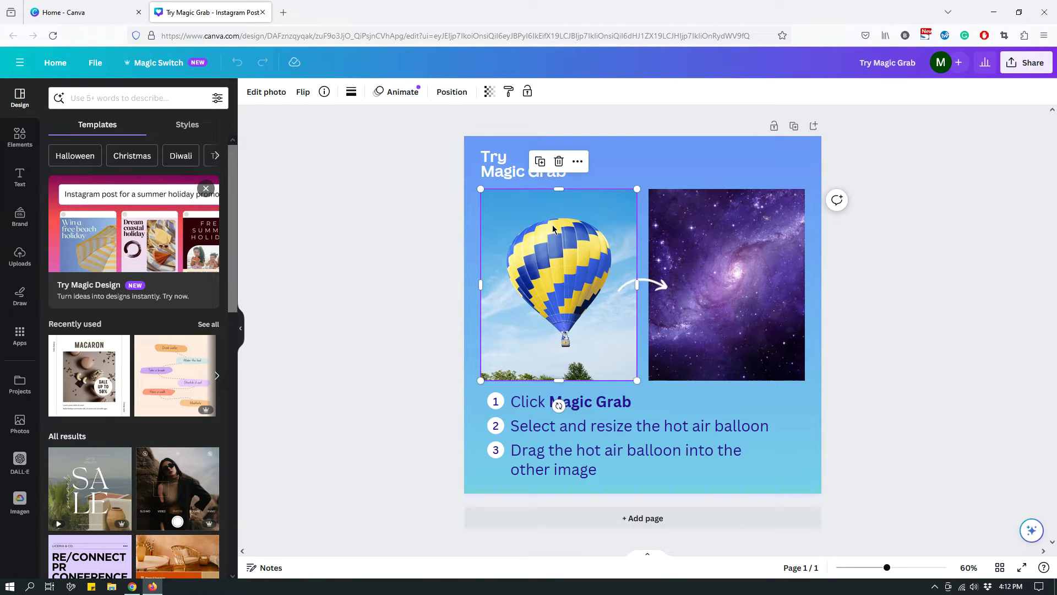
{"action": "left_click", "coordinate": [266, 92]}
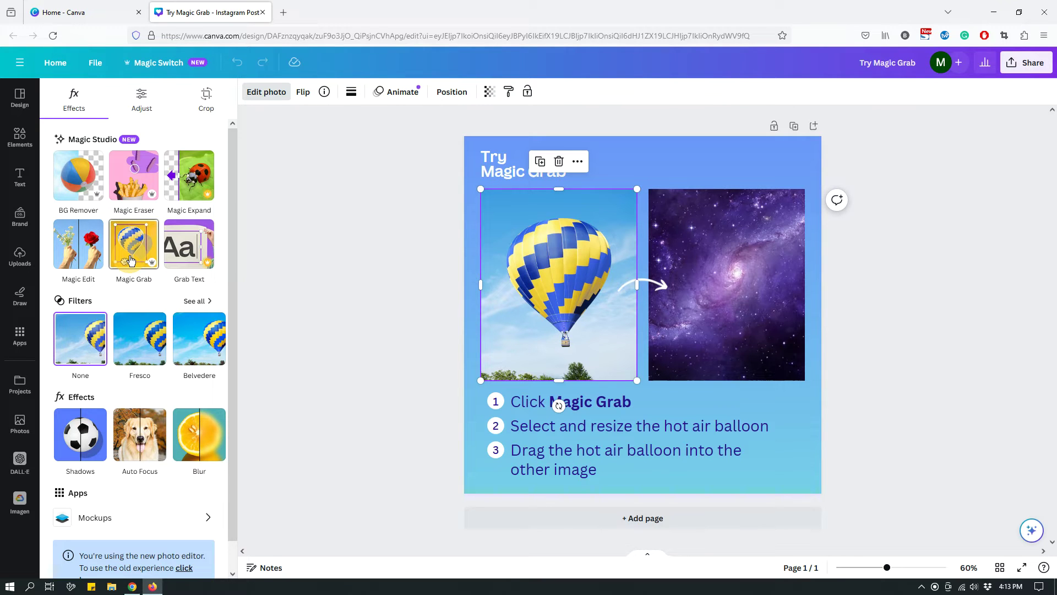
{"action": "left_click", "coordinate": [130, 260]}
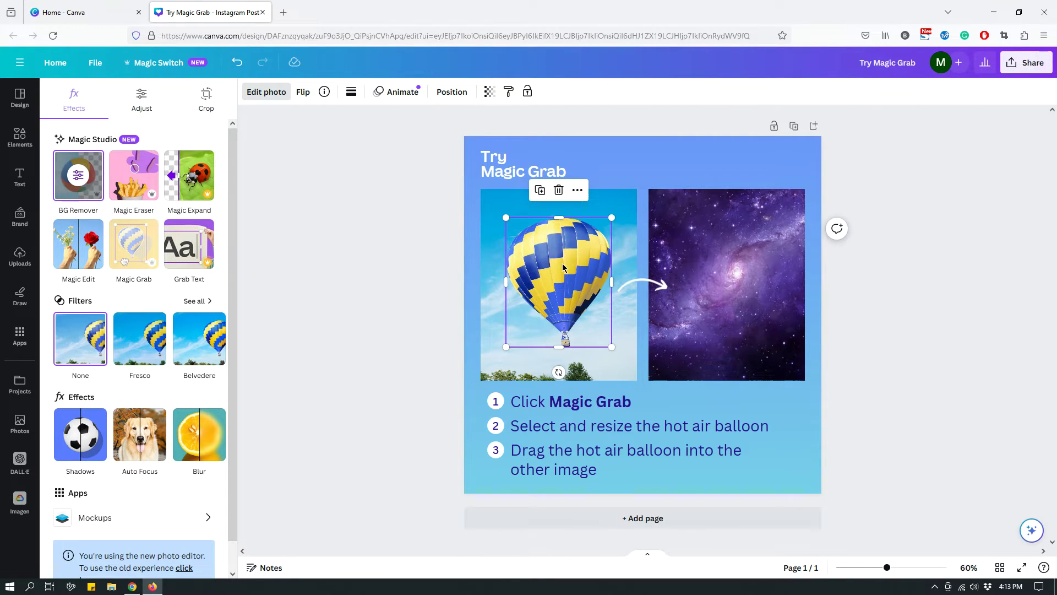
- Shrink the grabbed hot air balloon and move it onto the galaxy photo
{"action": "mouse_move", "coordinate": [563, 263]}
{"action": "left_mouse_down"}
{"action": "mouse_move", "coordinate": [579, 264]}
{"action": "mouse_move", "coordinate": [558, 263]}
{"action": "mouse_move", "coordinate": [577, 285]}
{"action": "mouse_move", "coordinate": [552, 285]}
{"action": "mouse_move", "coordinate": [555, 274]}
{"action": "left_mouse_up"}
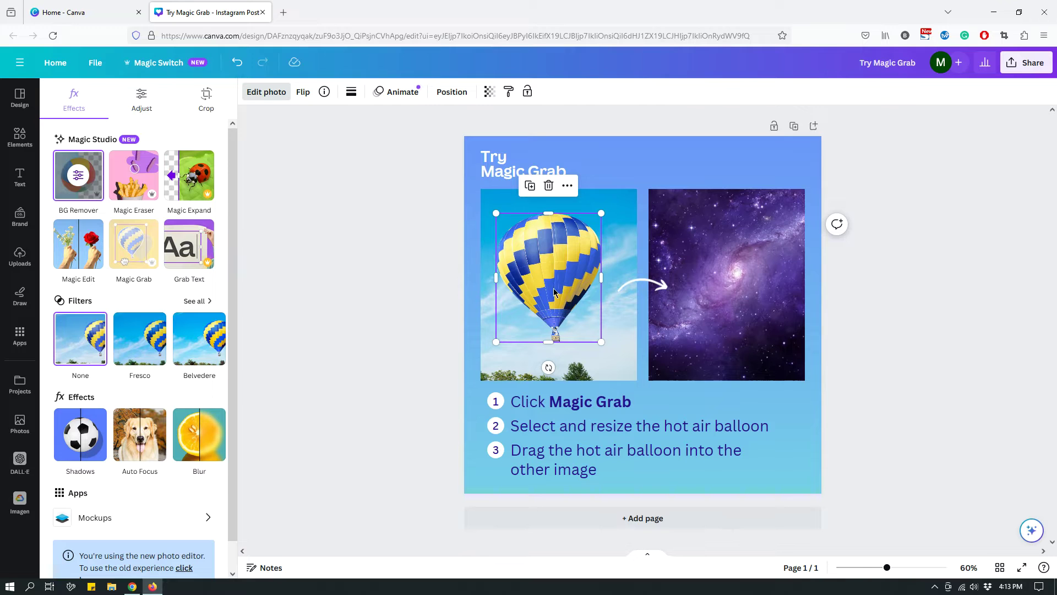
{"action": "left_click_drag", "start_coordinate": [546, 286], "coordinate": [563, 284]}
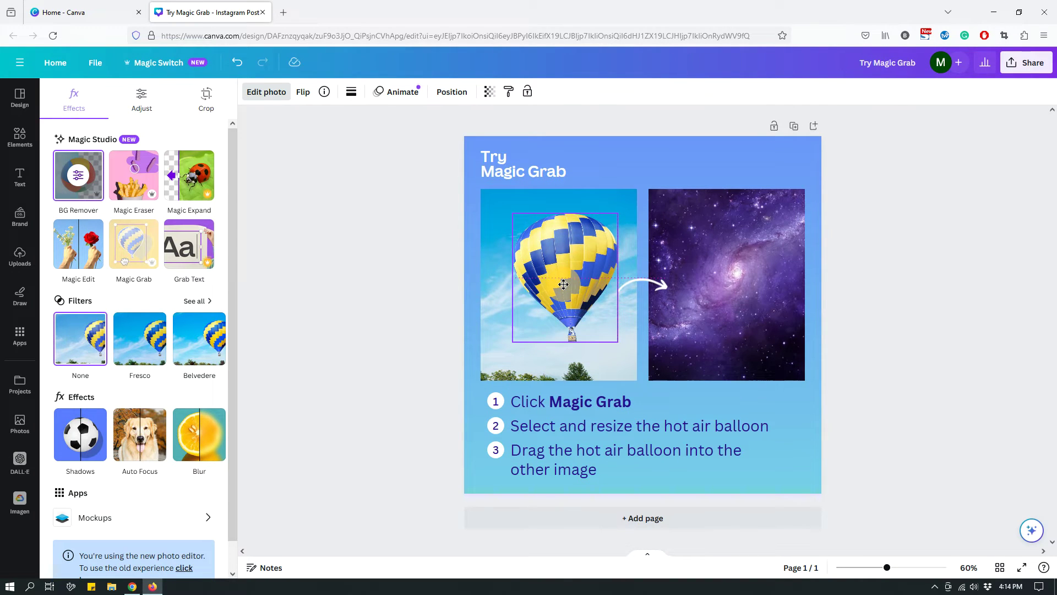
{"action": "left_click_drag", "start_coordinate": [563, 284], "coordinate": [542, 262]}
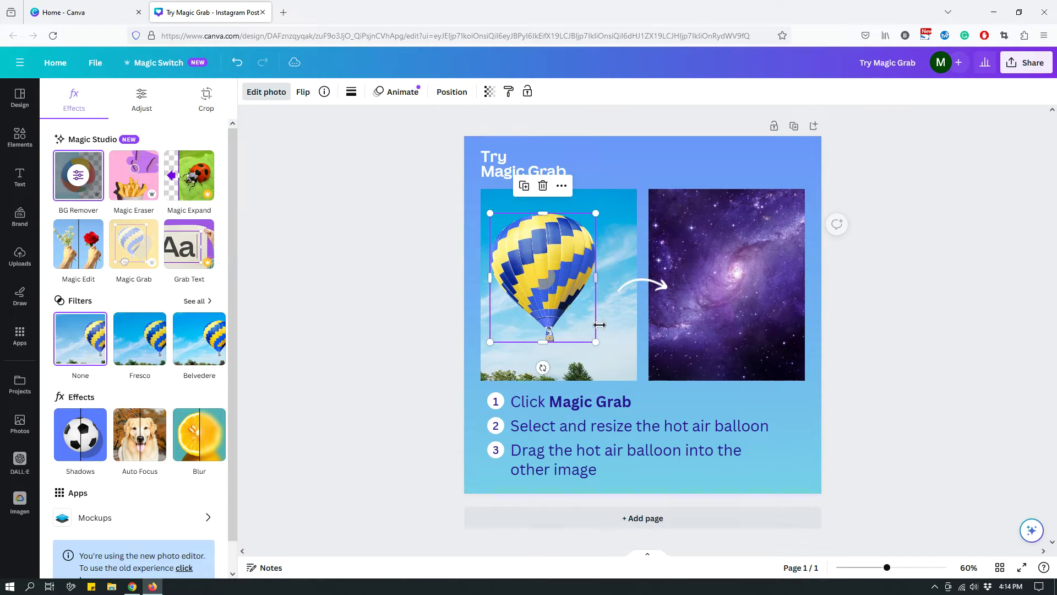
{"action": "left_click_drag", "start_coordinate": [596, 342], "coordinate": [573, 315]}
{"action": "left_click_drag", "start_coordinate": [539, 261], "coordinate": [738, 260]}
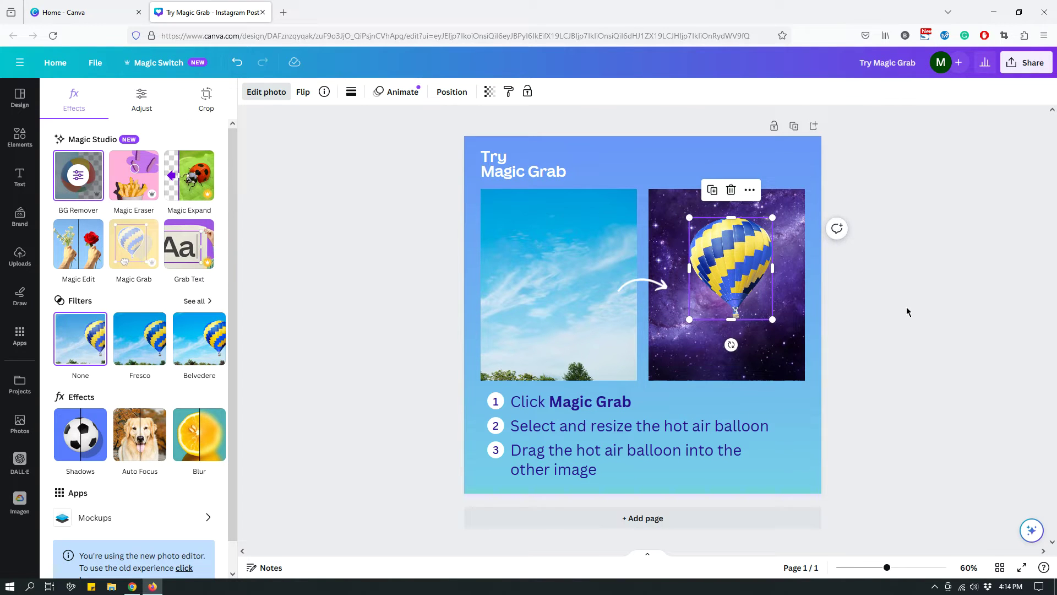
{"action": "left_click", "coordinate": [800, 424]}
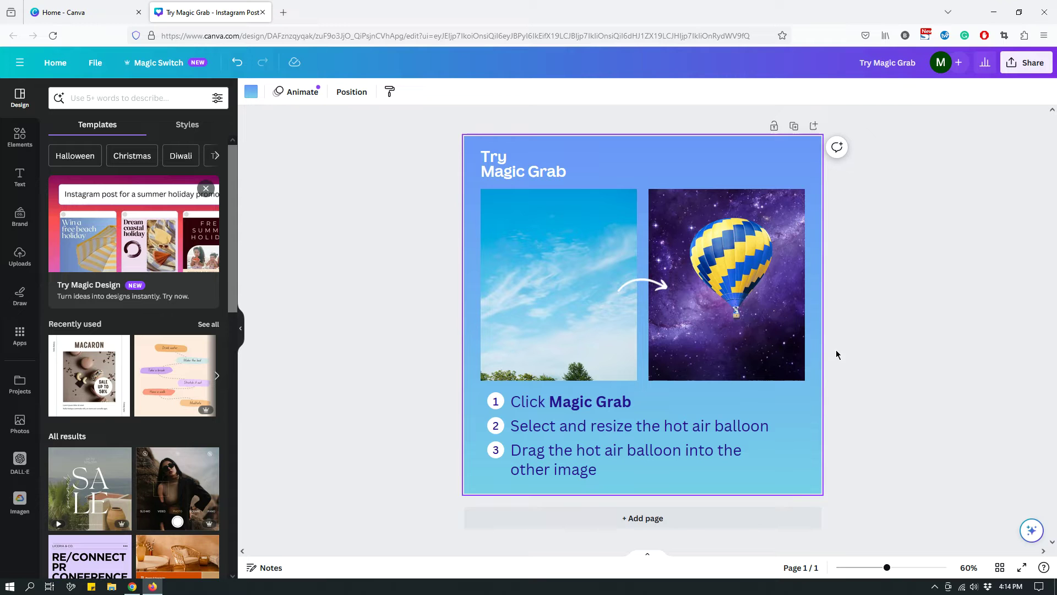
- Add a blank second page to the Try Magic Grab design
{"action": "left_click", "coordinate": [768, 529]}
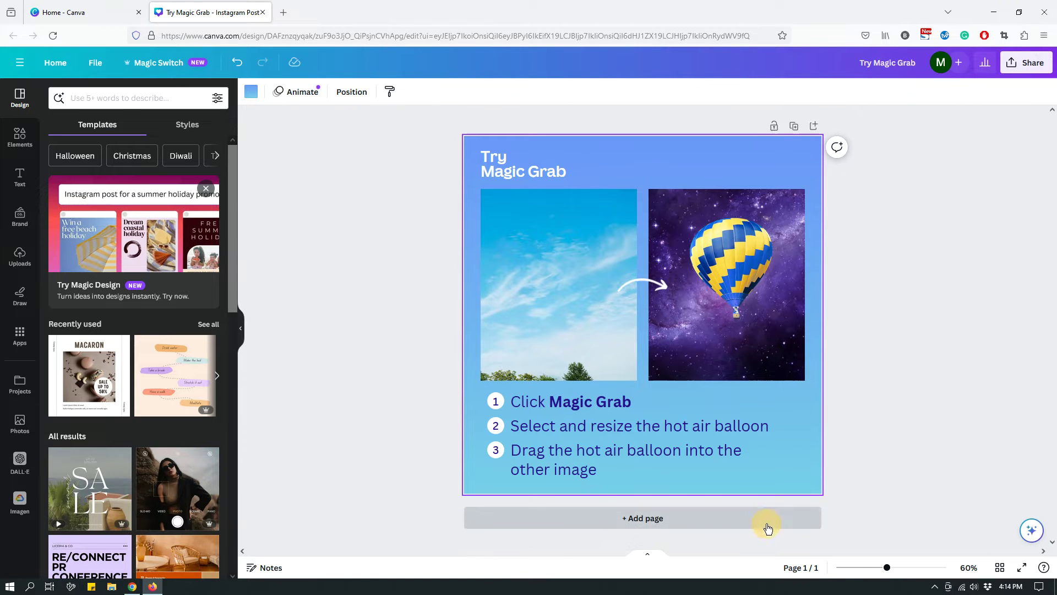
{"action": "scroll", "coordinate": [884, 292], "scroll_direction": "up", "scroll_amount": 5}
{"action": "scroll", "coordinate": [883, 299], "scroll_direction": "up", "scroll_amount": 2}
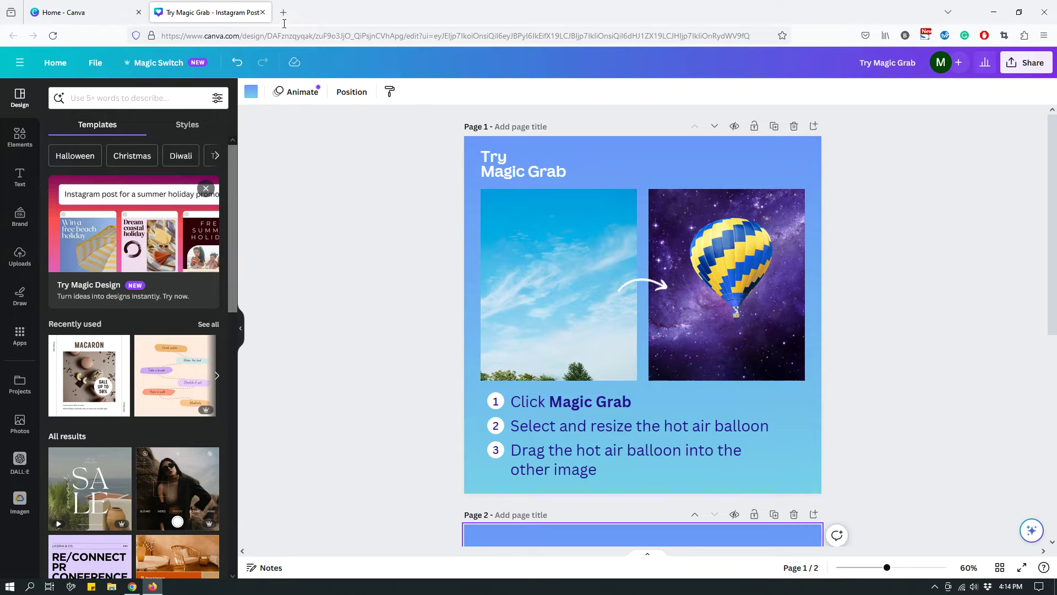
- Close the Try Magic Grab design and start a new blank Instagram Post
{"action": "left_click", "coordinate": [263, 13]}
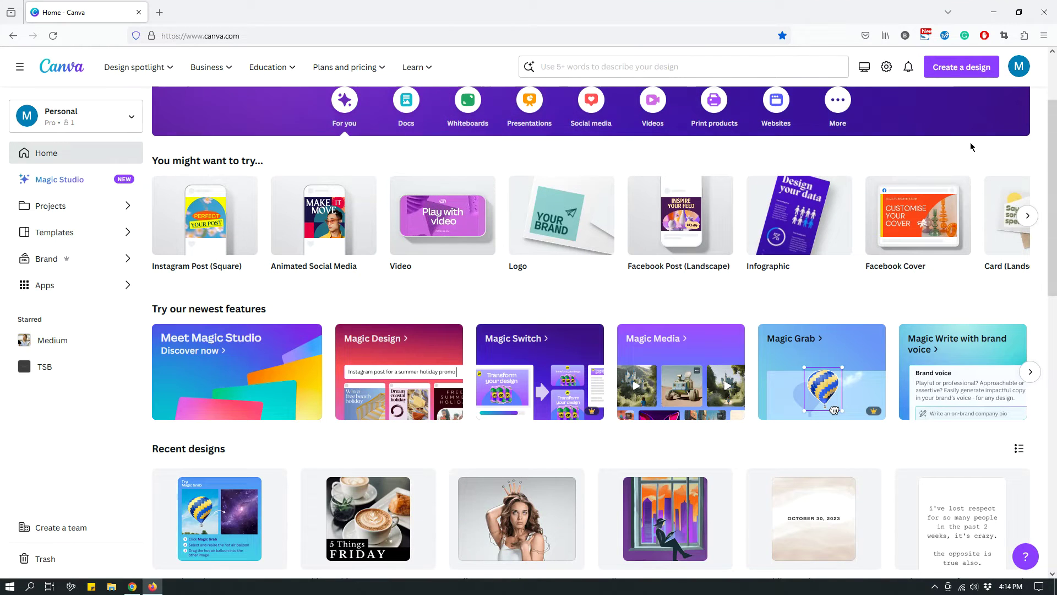
{"action": "left_click", "coordinate": [948, 74]}
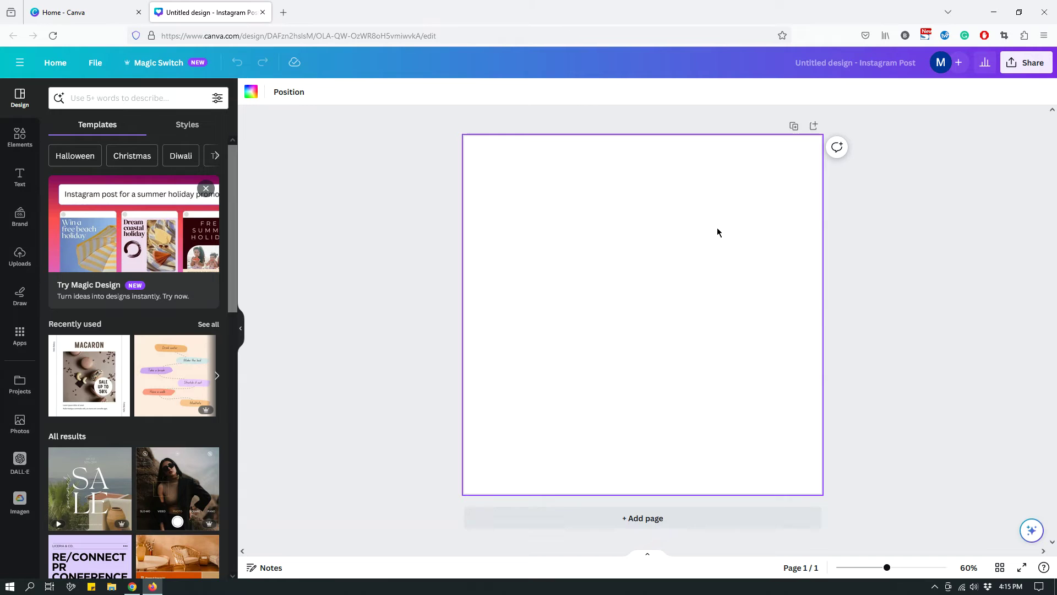
{"action": "left_click", "coordinate": [624, 302]}
- Set the page background colour to Cobalt blue
{"action": "left_click", "coordinate": [252, 92]}
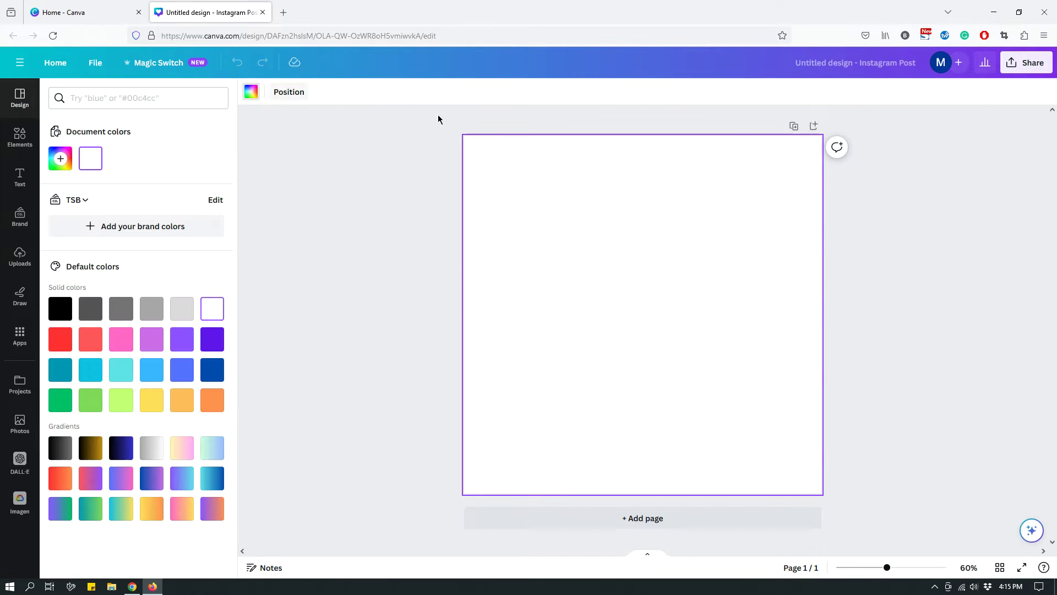
{"action": "left_click", "coordinate": [223, 374]}
{"action": "left_click", "coordinate": [704, 324]}
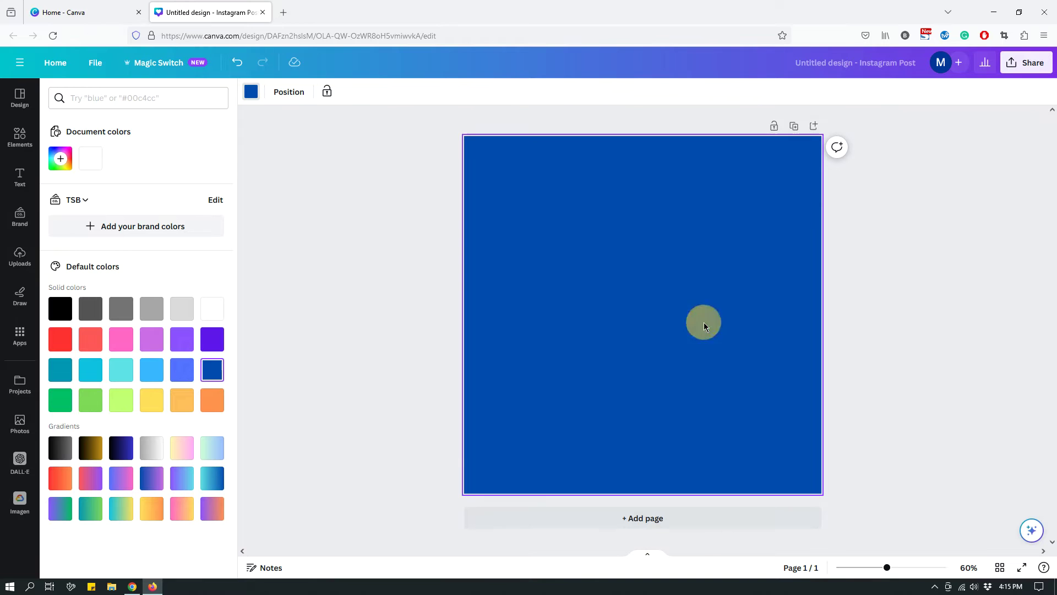
- Place the black dog photo from recently used Photos in the page centre
{"action": "left_click", "coordinate": [19, 425]}
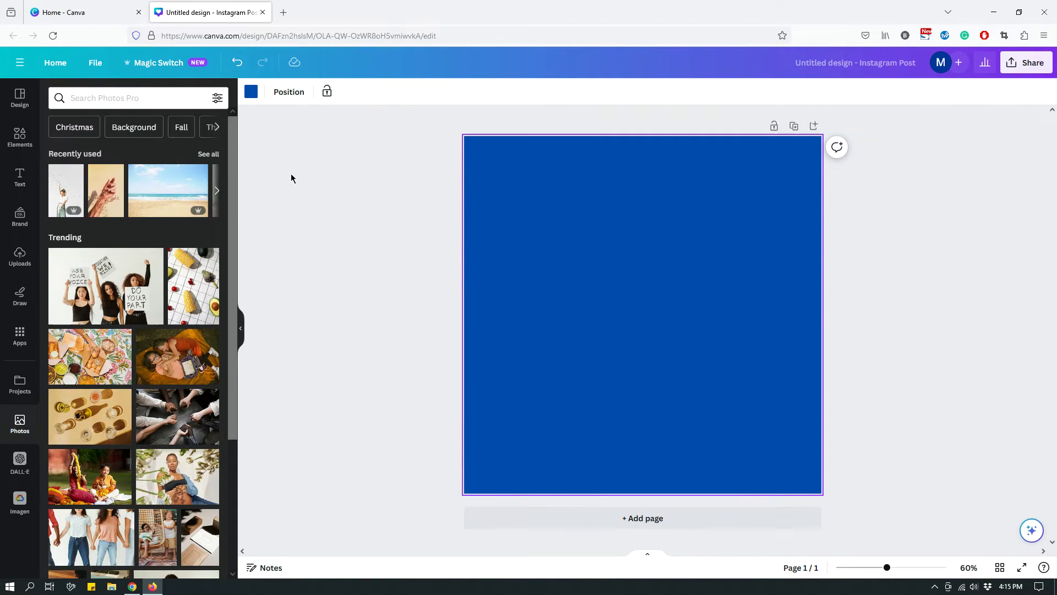
{"action": "left_click", "coordinate": [214, 155]}
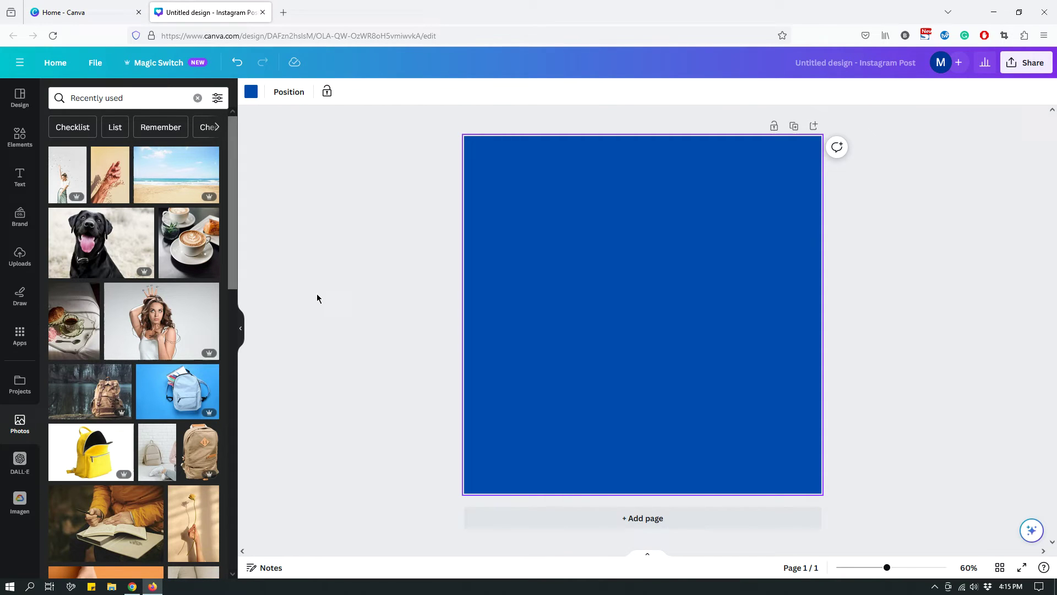
{"action": "left_click", "coordinate": [84, 241]}
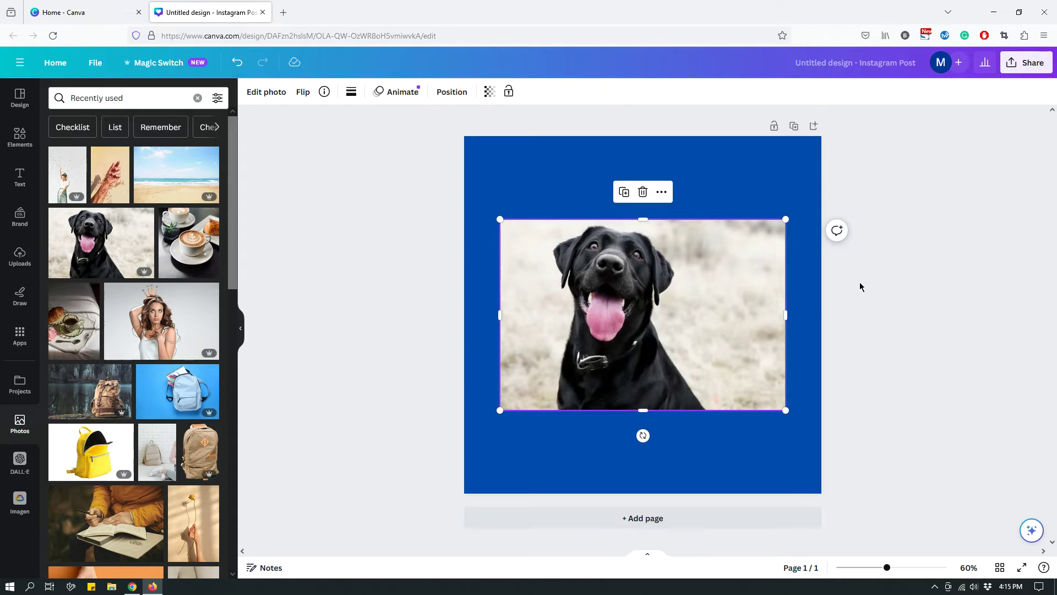
{"action": "left_click", "coordinate": [806, 178]}
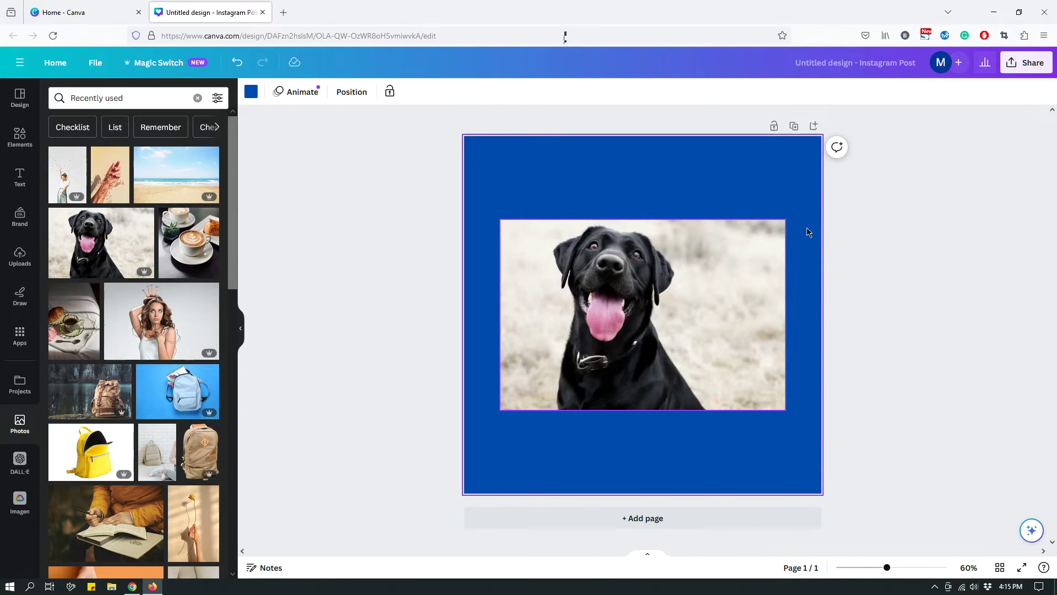
- Add a second page and place the beach photo on it
{"action": "left_click", "coordinate": [661, 520]}
{"action": "scroll", "coordinate": [901, 386], "scroll_direction": "up", "scroll_amount": 4}
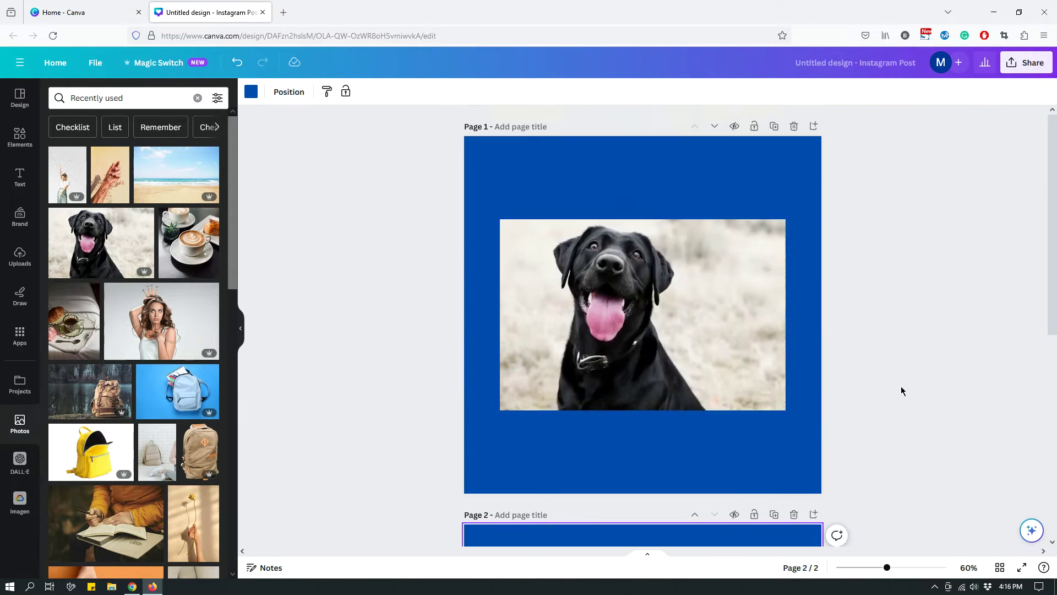
{"action": "scroll", "coordinate": [901, 395], "scroll_direction": "down", "scroll_amount": 4}
{"action": "scroll", "coordinate": [901, 395], "scroll_direction": "up", "scroll_amount": 3}
{"action": "scroll", "coordinate": [901, 391], "scroll_direction": "down", "scroll_amount": 5}
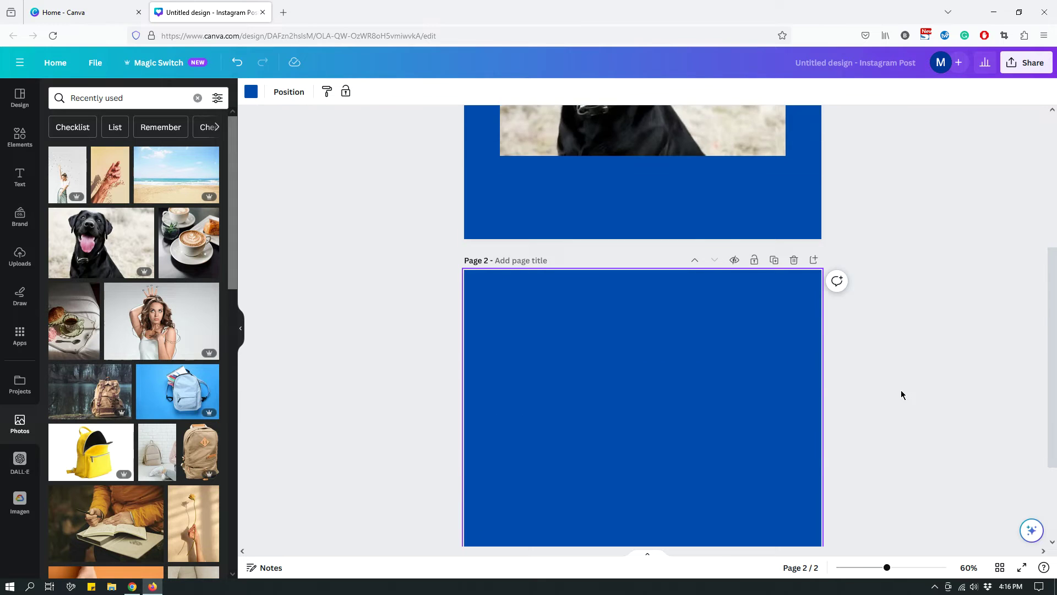
{"action": "left_click", "coordinate": [176, 173]}
{"action": "scroll", "coordinate": [819, 278], "scroll_direction": "up", "scroll_amount": 1}
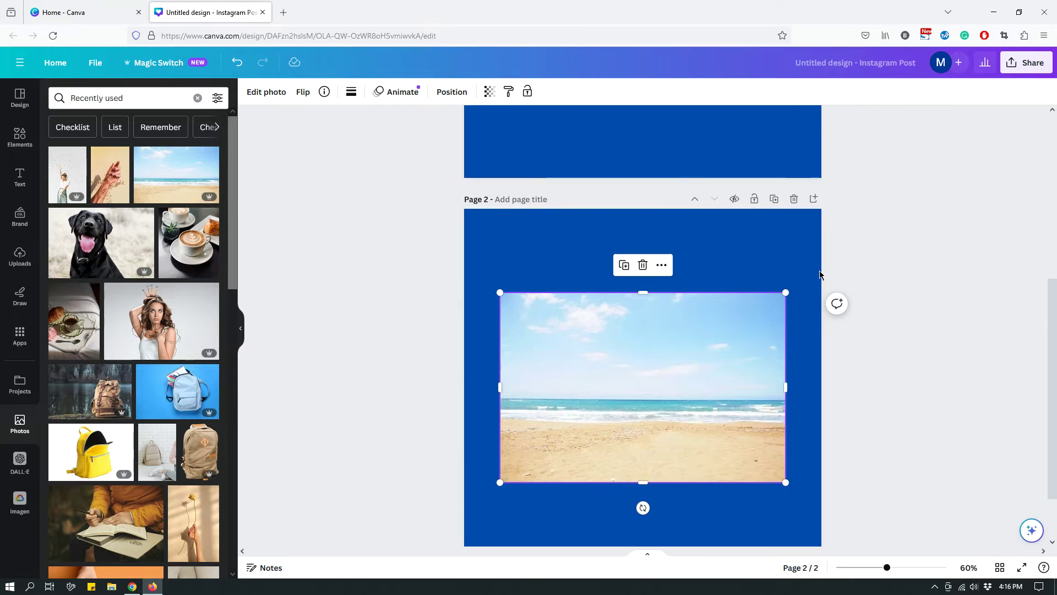
{"action": "left_click", "coordinate": [795, 253]}
- Compare pages by selecting the dog photo on page 1 and the beach photo on page 2
{"action": "scroll", "coordinate": [914, 266], "scroll_direction": "up", "scroll_amount": 3}
{"action": "scroll", "coordinate": [914, 276], "scroll_direction": "up", "scroll_amount": 1}
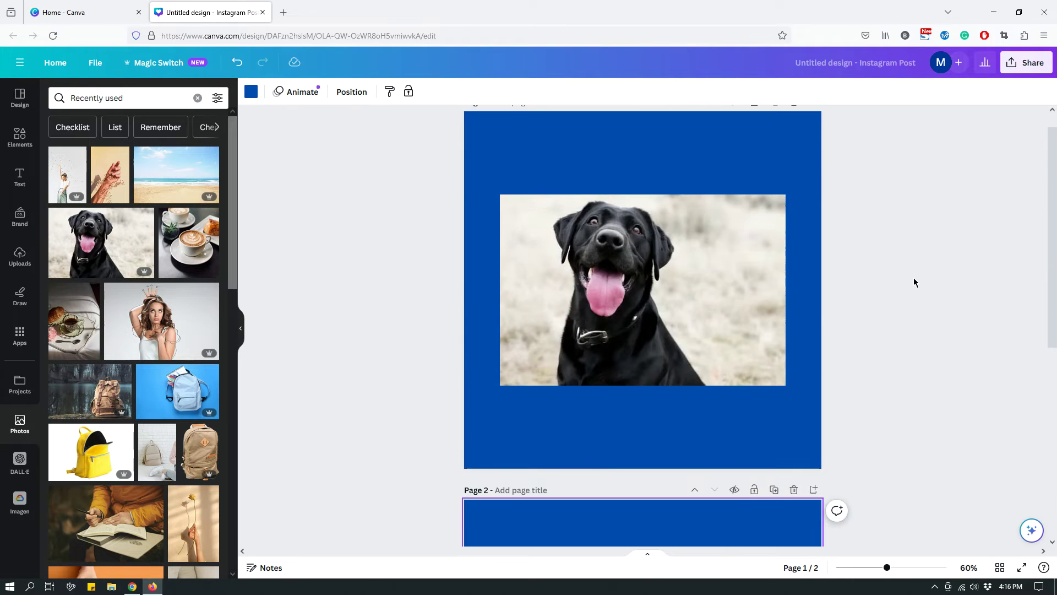
{"action": "left_click", "coordinate": [636, 287]}
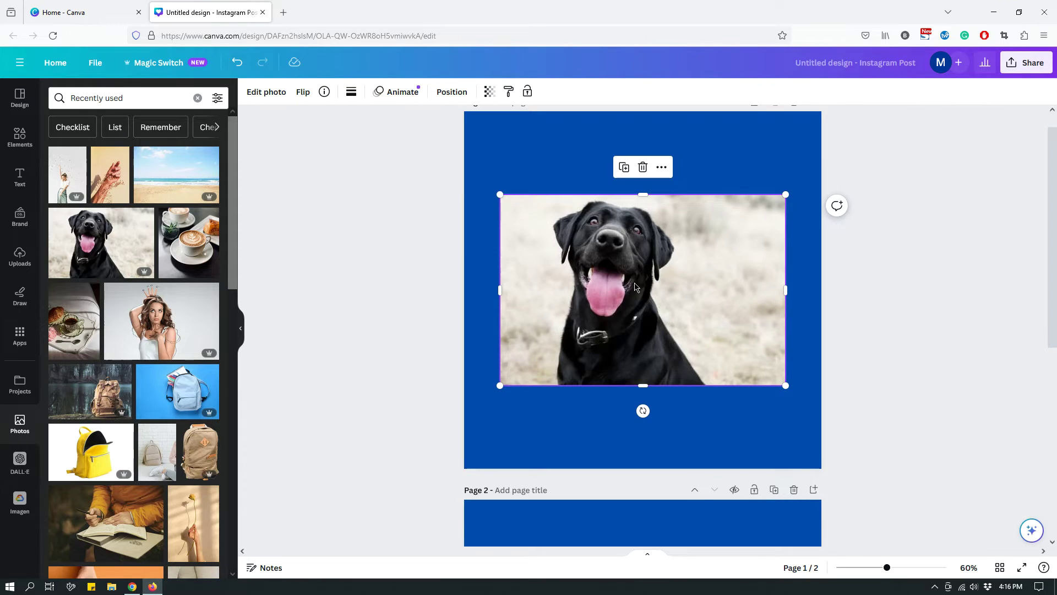
{"action": "scroll", "coordinate": [633, 288], "scroll_direction": "down", "scroll_amount": 5}
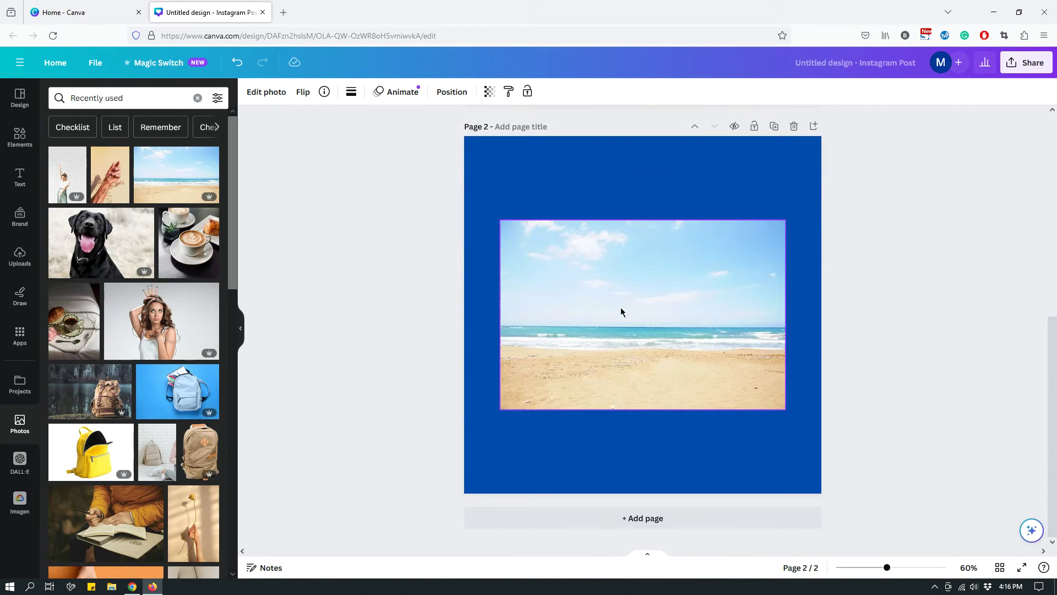
{"action": "left_click", "coordinate": [621, 312]}
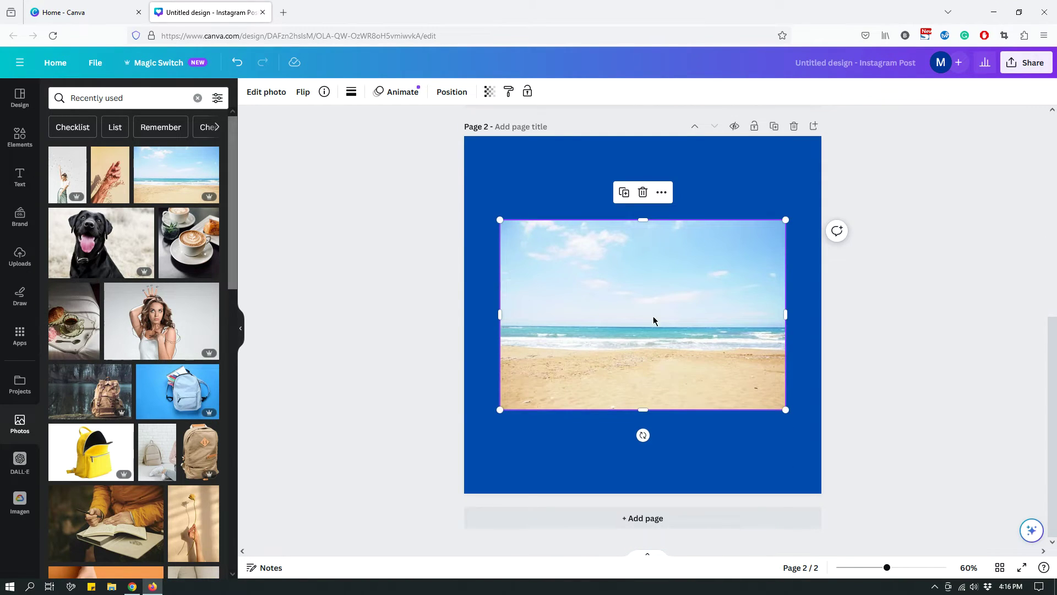
{"action": "scroll", "coordinate": [830, 327], "scroll_direction": "up", "scroll_amount": 5}
{"action": "scroll", "coordinate": [829, 327], "scroll_direction": "up", "scroll_amount": 3}
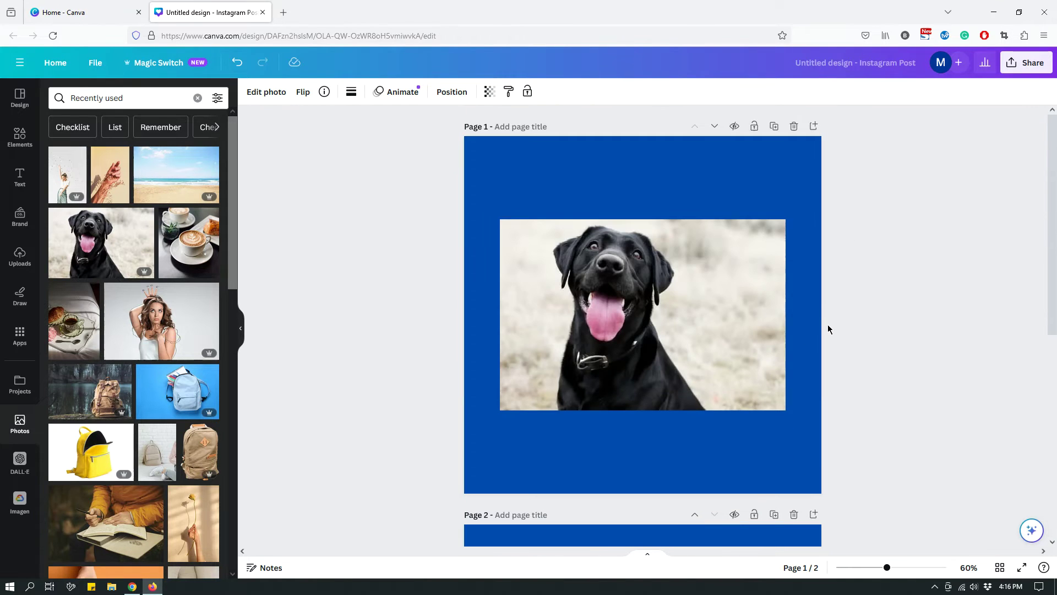
{"action": "left_click", "coordinate": [670, 289]}
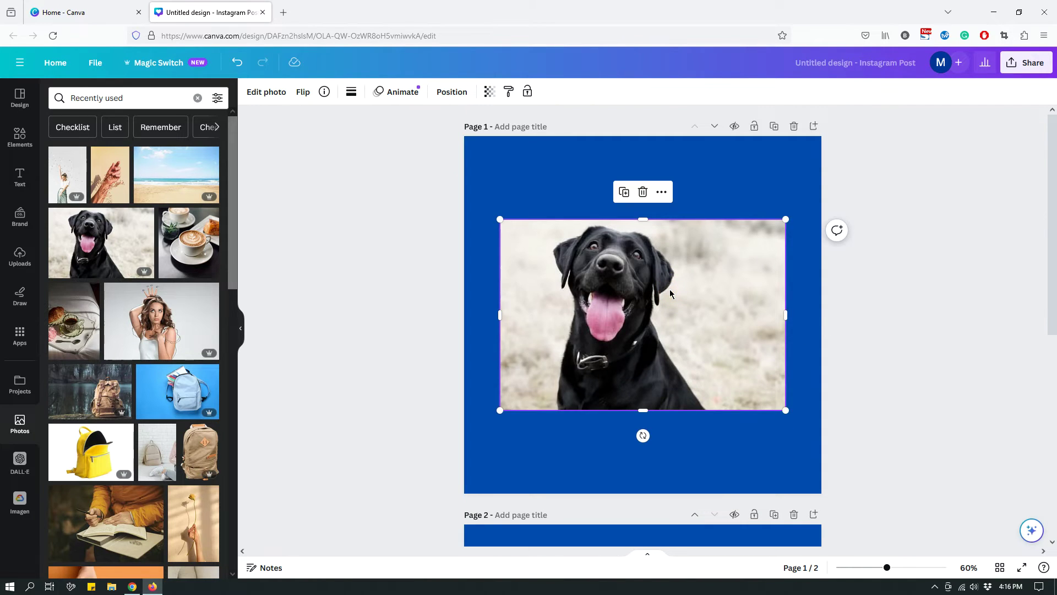
- Magic Grab the black dog out of its photo and shift the cutout slightly right
{"action": "left_click", "coordinate": [265, 98]}
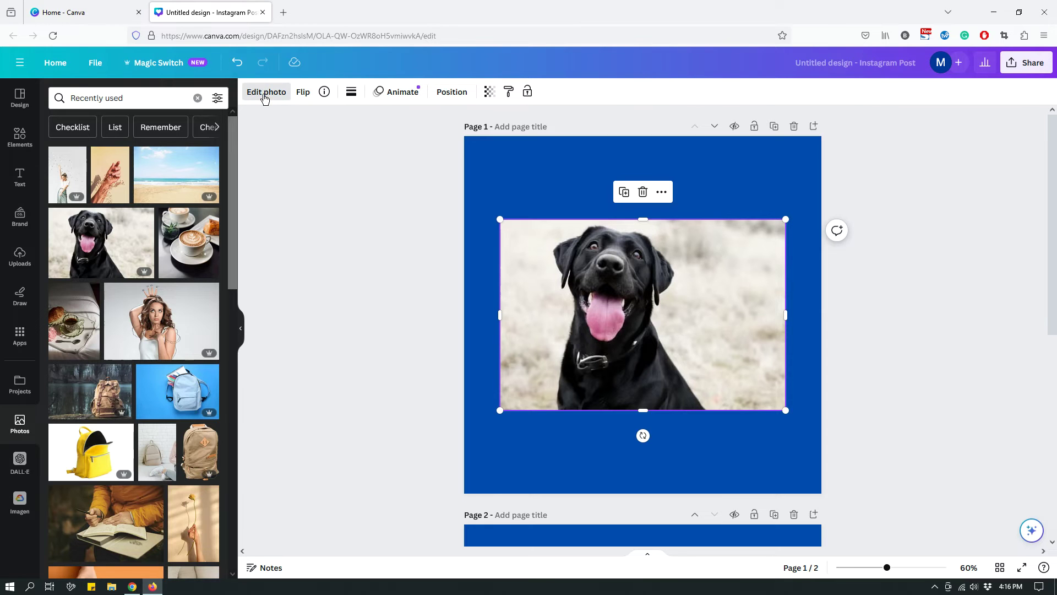
{"action": "left_click", "coordinate": [266, 94]}
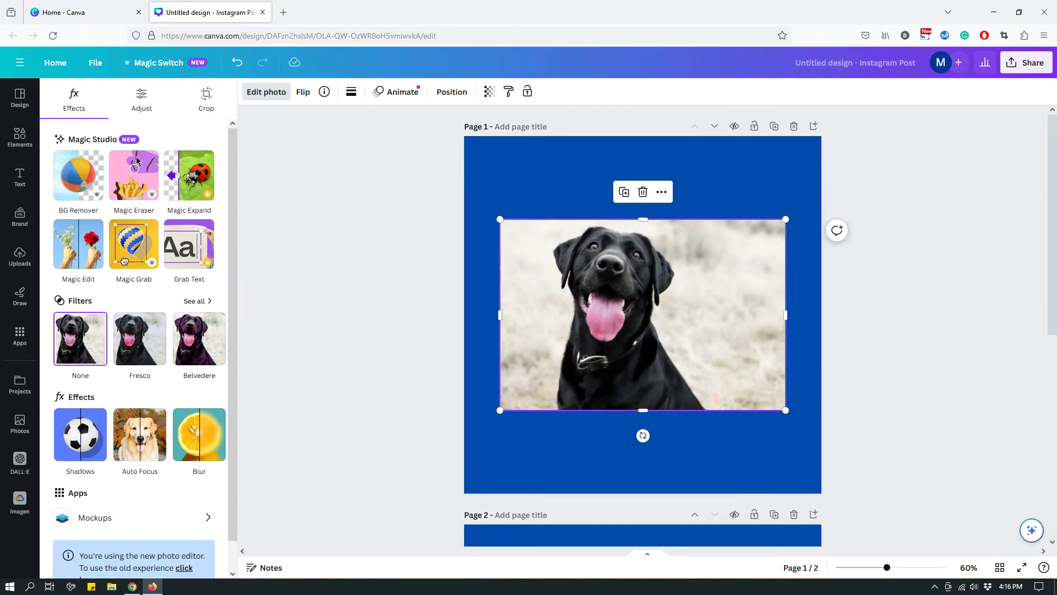
{"action": "left_click", "coordinate": [134, 249]}
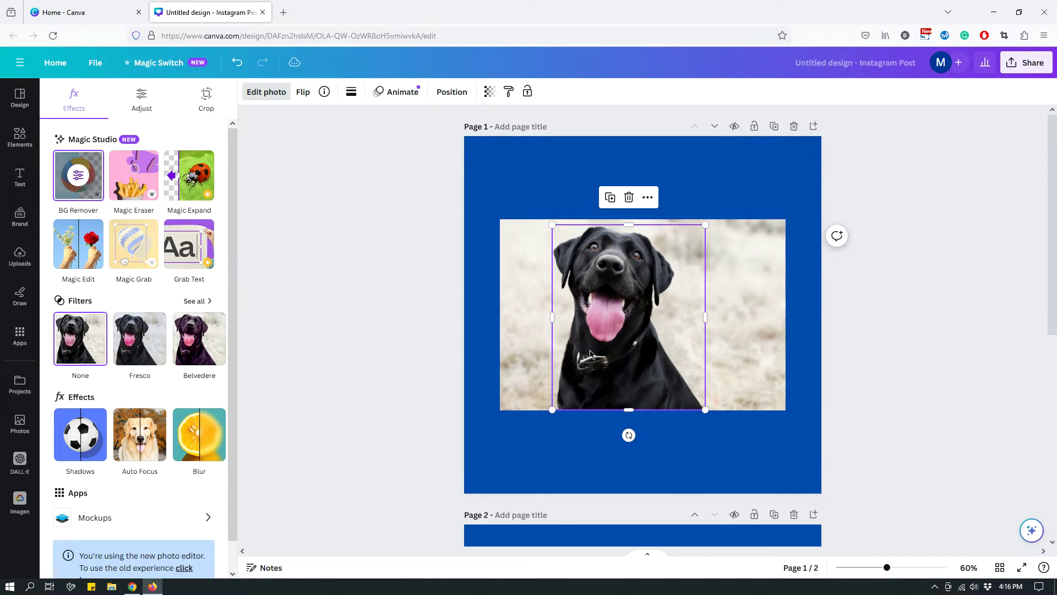
{"action": "mouse_move", "coordinate": [599, 324]}
{"action": "left_mouse_down"}
{"action": "mouse_move", "coordinate": [633, 346]}
{"action": "mouse_move", "coordinate": [617, 357]}
{"action": "mouse_move", "coordinate": [610, 323]}
{"action": "left_mouse_up"}
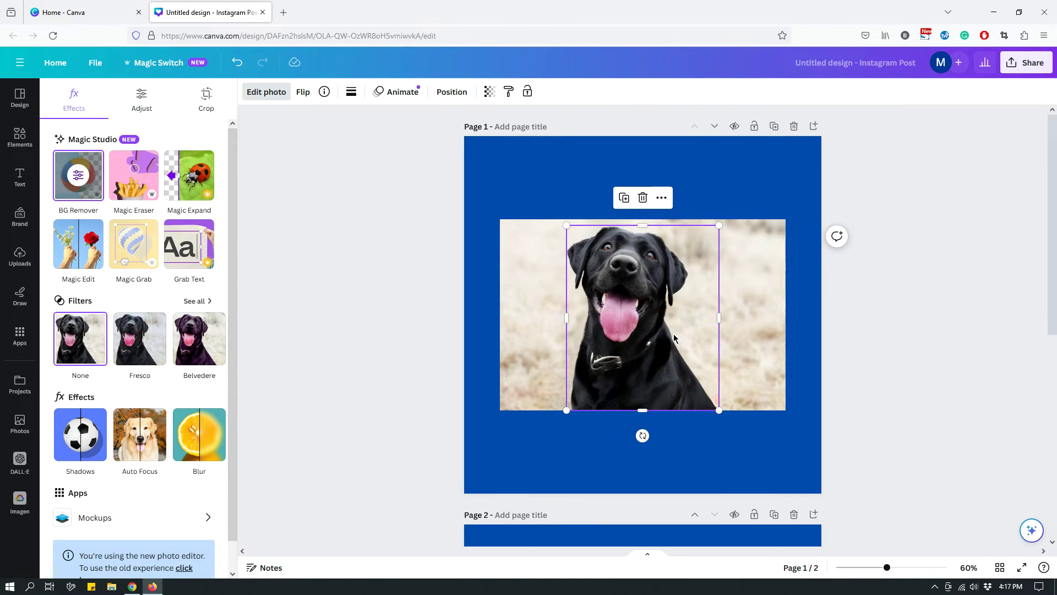
- Drag the dog cutout down from page 1 toward page 2
{"action": "left_click_drag", "start_coordinate": [617, 308], "coordinate": [683, 292]}
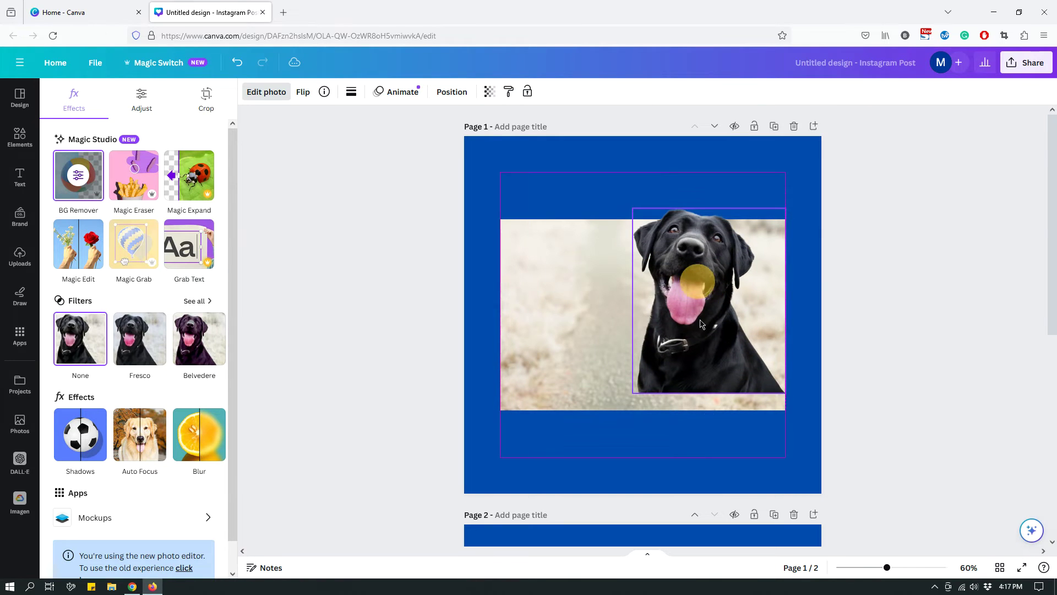
{"action": "left_click_drag", "start_coordinate": [664, 326], "coordinate": [593, 332]}
{"action": "scroll", "coordinate": [789, 305], "scroll_direction": "down", "scroll_amount": 2}
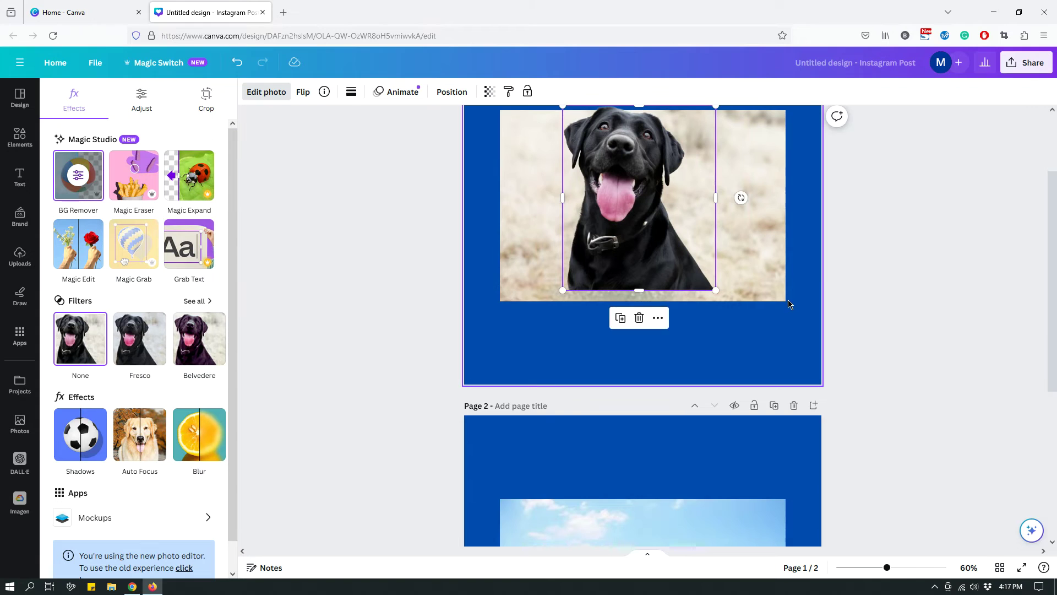
{"action": "scroll", "coordinate": [789, 304], "scroll_direction": "up", "scroll_amount": 1}
{"action": "scroll", "coordinate": [770, 264], "scroll_direction": "down", "scroll_amount": 1}
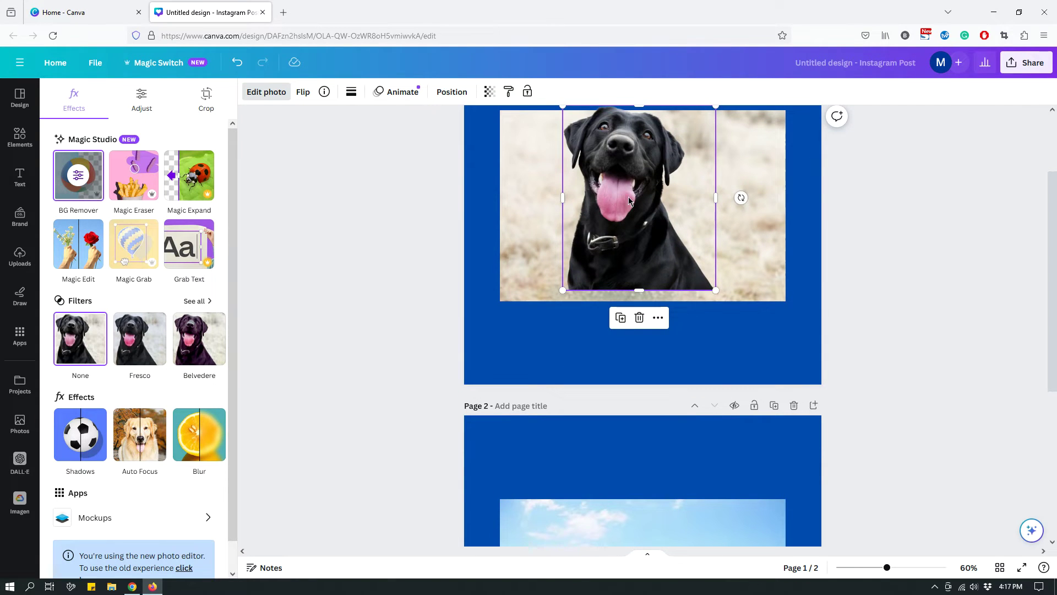
{"action": "left_click_drag", "start_coordinate": [629, 201], "coordinate": [639, 490]}
{"action": "scroll", "coordinate": [880, 358], "scroll_direction": "down", "scroll_amount": 4}
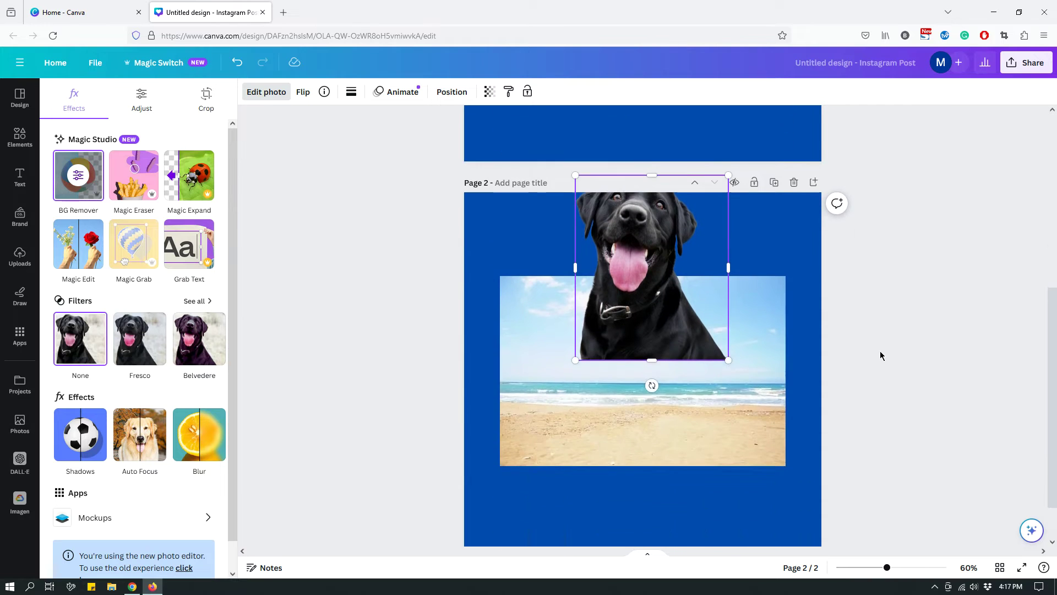
{"action": "scroll", "coordinate": [881, 355], "scroll_direction": "down", "scroll_amount": 1}
{"action": "left_click_drag", "start_coordinate": [627, 303], "coordinate": [629, 387]}
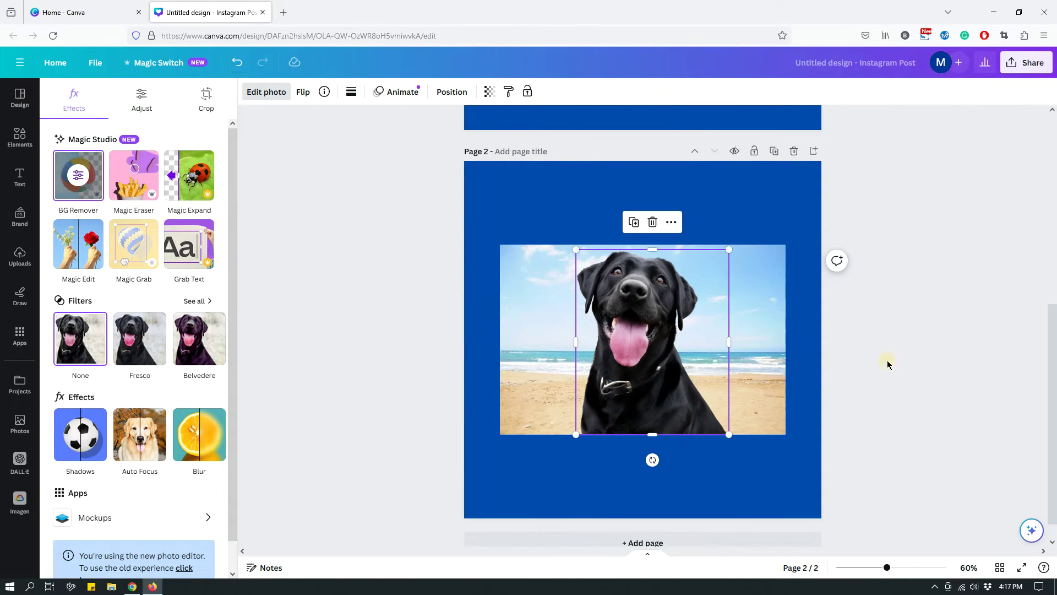
- Shrink the dog cutout on the beach photo and crop its bottom edge
{"action": "mouse_move", "coordinate": [642, 333]}
{"action": "left_mouse_down"}
{"action": "mouse_move", "coordinate": [604, 454]}
{"action": "mouse_move", "coordinate": [511, 435]}
{"action": "mouse_move", "coordinate": [637, 428]}
{"action": "mouse_move", "coordinate": [668, 369]}
{"action": "mouse_move", "coordinate": [637, 338]}
{"action": "left_mouse_up"}
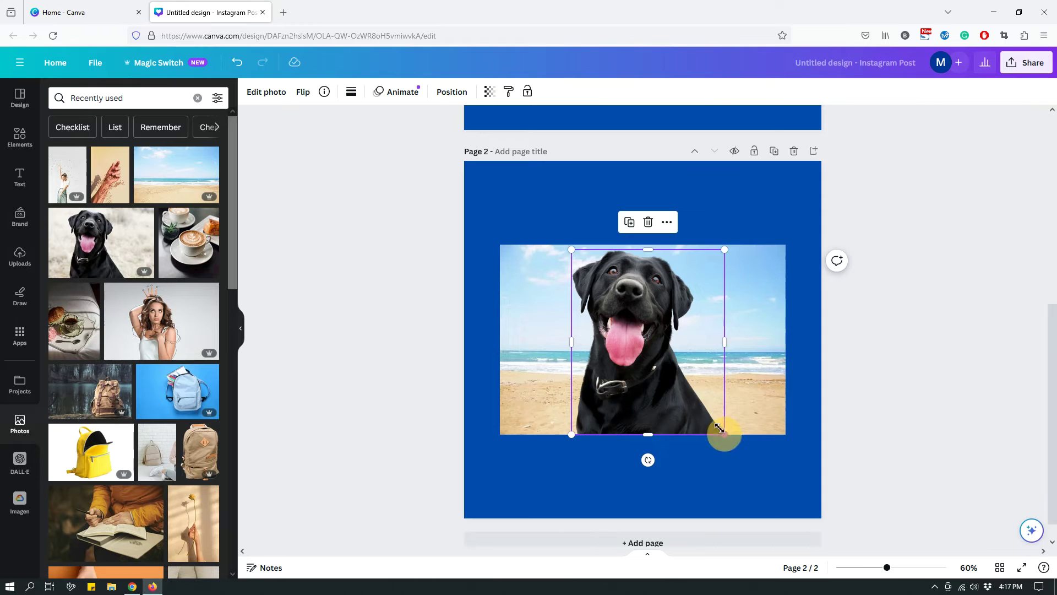
{"action": "left_click_drag", "start_coordinate": [719, 428], "coordinate": [681, 379]}
{"action": "left_click_drag", "start_coordinate": [630, 327], "coordinate": [648, 394]}
{"action": "left_click_drag", "start_coordinate": [644, 449], "coordinate": [647, 434]}
{"action": "left_click", "coordinate": [867, 388]}
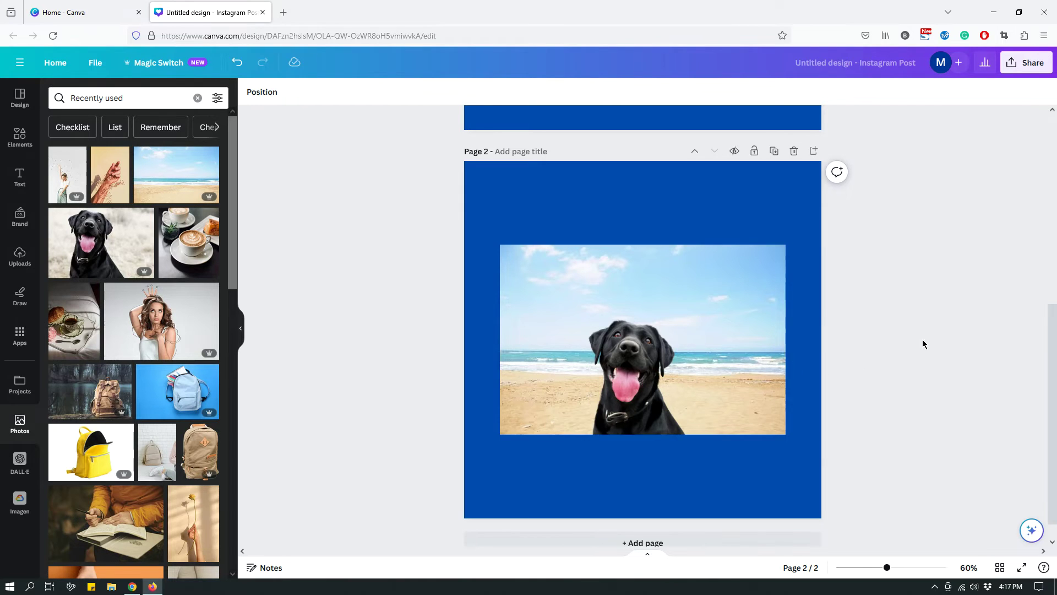
- Enlarge the dog cutout on page 2 from its top-right corner handle
{"action": "scroll", "coordinate": [788, 380], "scroll_direction": "up", "scroll_amount": 6}
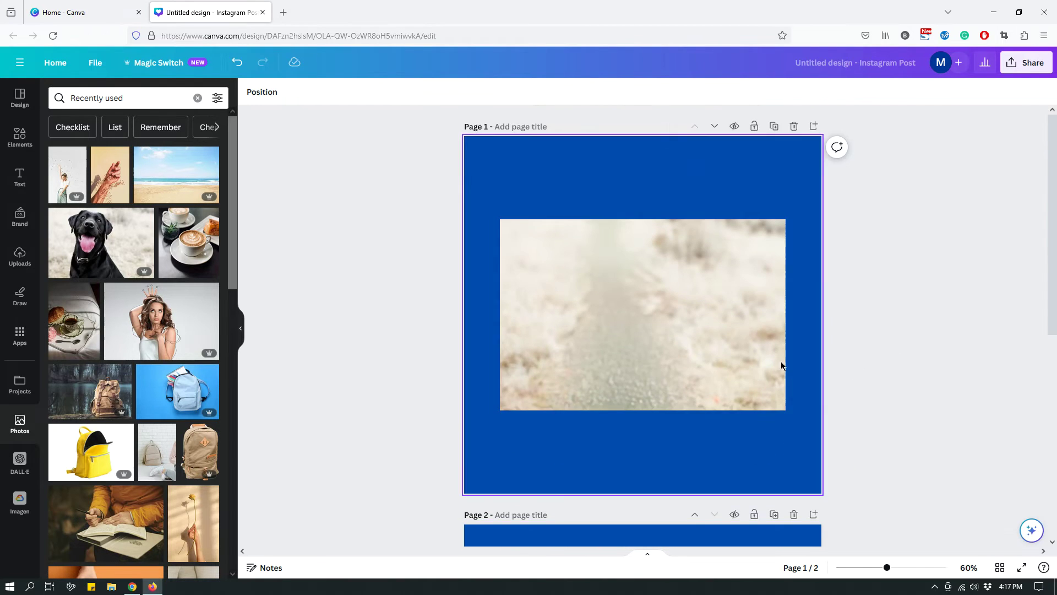
{"action": "scroll", "coordinate": [786, 374], "scroll_direction": "down", "scroll_amount": 2}
{"action": "scroll", "coordinate": [785, 375], "scroll_direction": "down", "scroll_amount": 3}
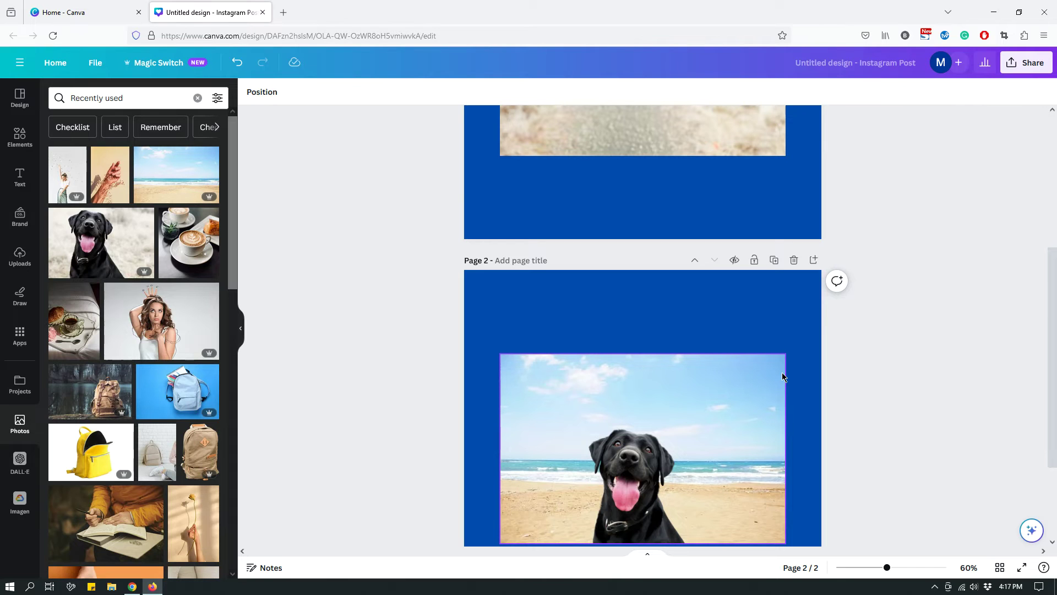
{"action": "scroll", "coordinate": [782, 372], "scroll_direction": "down", "scroll_amount": 2}
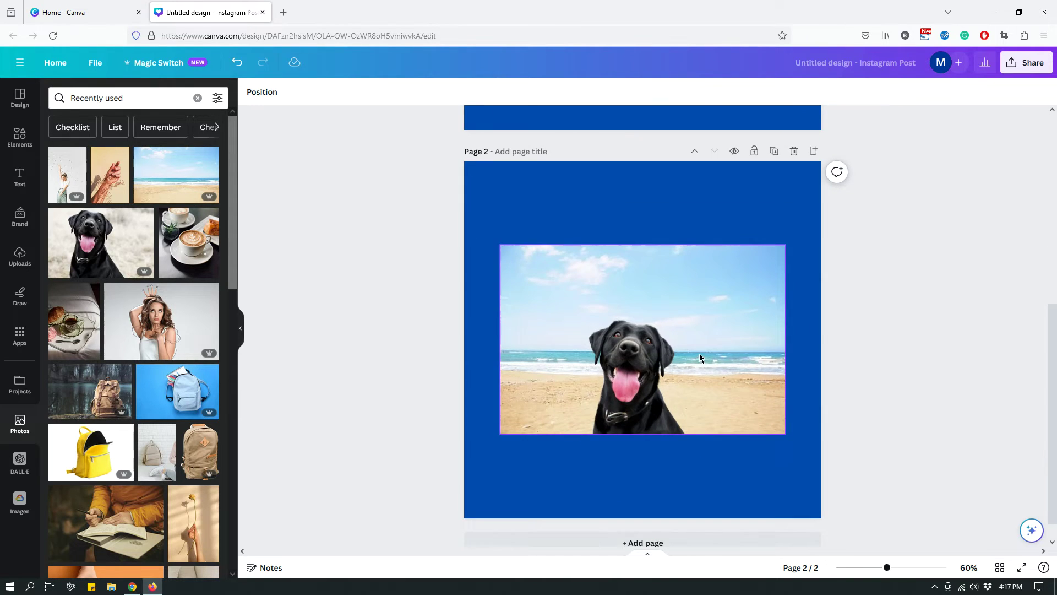
{"action": "scroll", "coordinate": [793, 407], "scroll_direction": "up", "scroll_amount": 6}
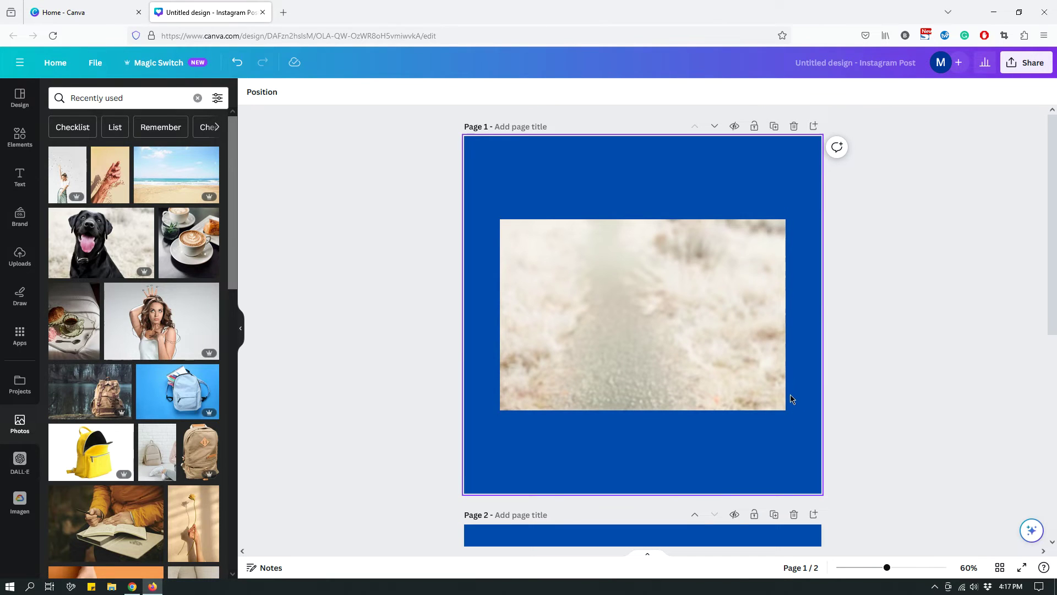
{"action": "scroll", "coordinate": [791, 398], "scroll_direction": "down", "scroll_amount": 1}
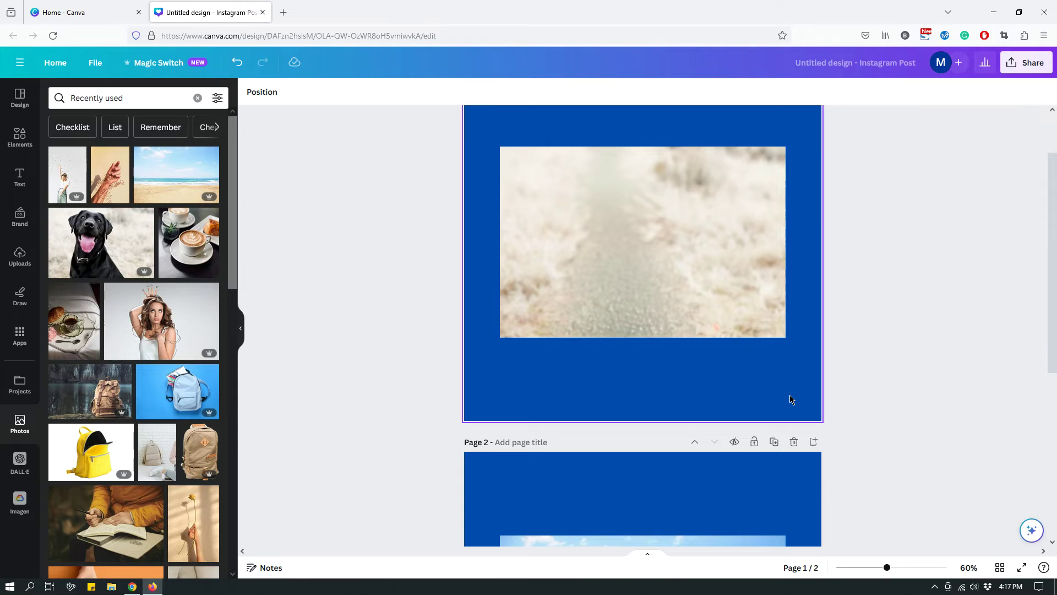
{"action": "scroll", "coordinate": [767, 378], "scroll_direction": "down", "scroll_amount": 4}
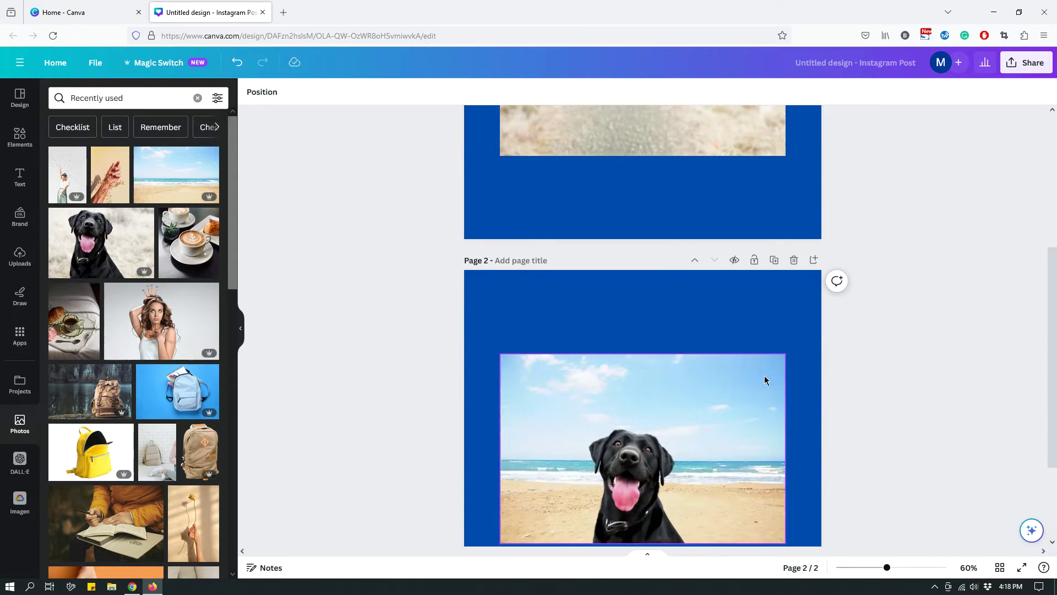
{"action": "left_click", "coordinate": [697, 358]}
{"action": "left_click_drag", "start_coordinate": [699, 357], "coordinate": [720, 332]}
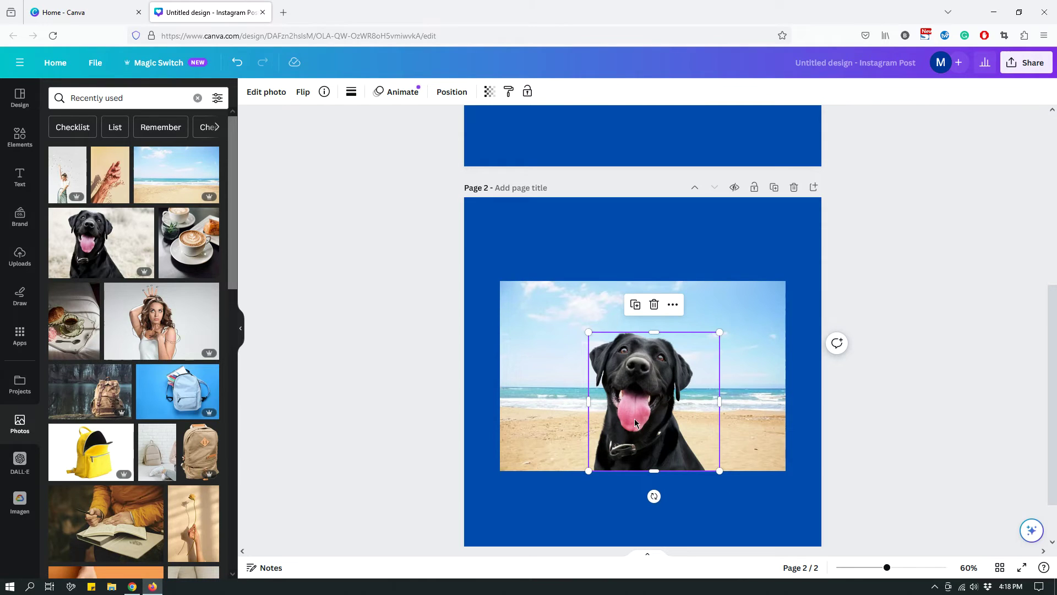
{"action": "left_click", "coordinate": [691, 504]}
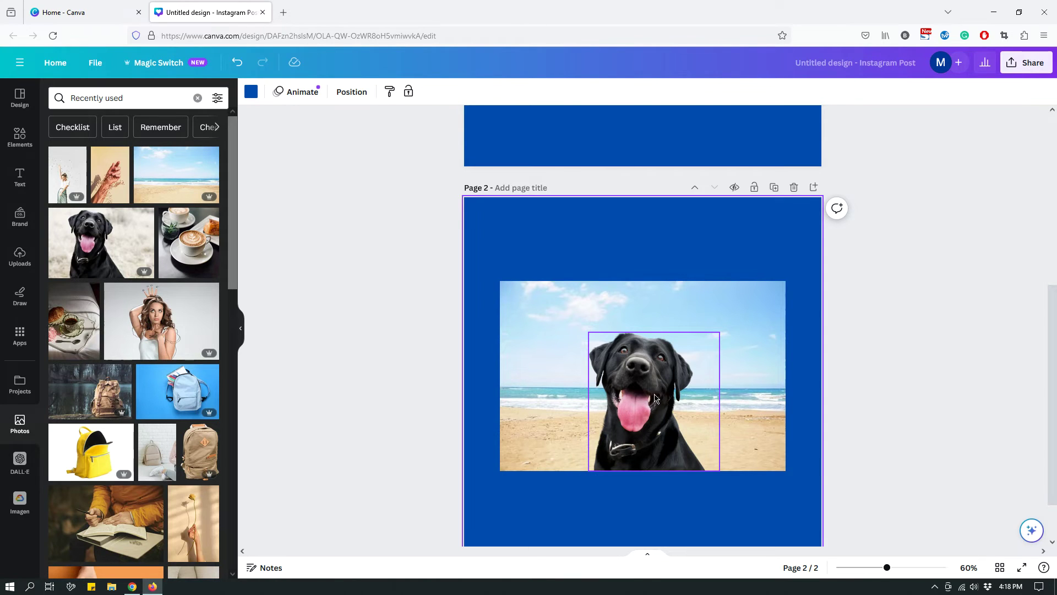
- Centre the dog cutout with its base on the beach photo's bottom edge
{"action": "left_click_drag", "start_coordinate": [652, 392], "coordinate": [638, 409]}
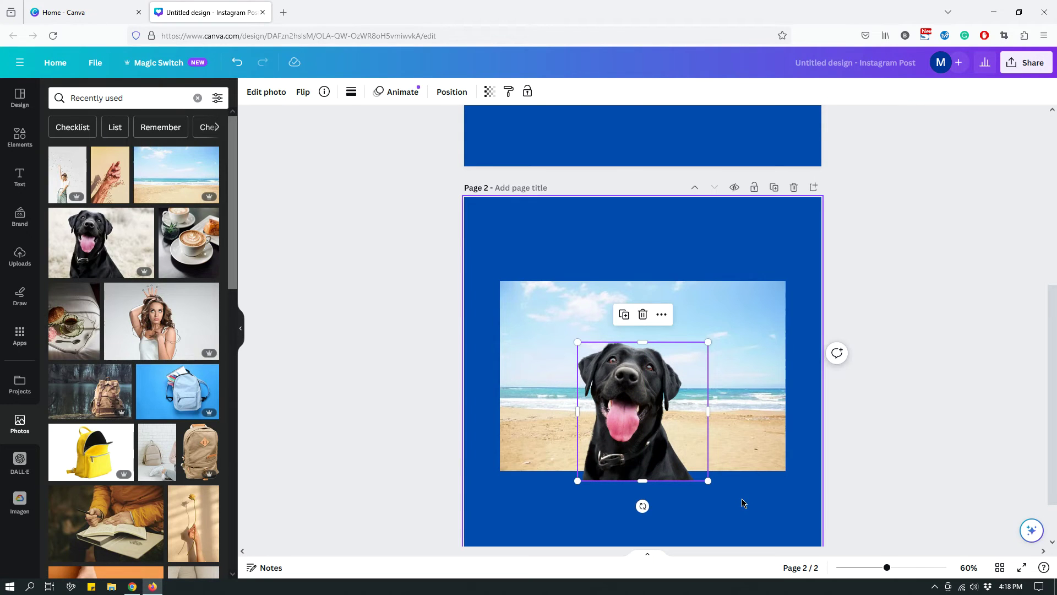
{"action": "left_click", "coordinate": [760, 512]}
{"action": "left_click_drag", "start_coordinate": [617, 435], "coordinate": [622, 424]}
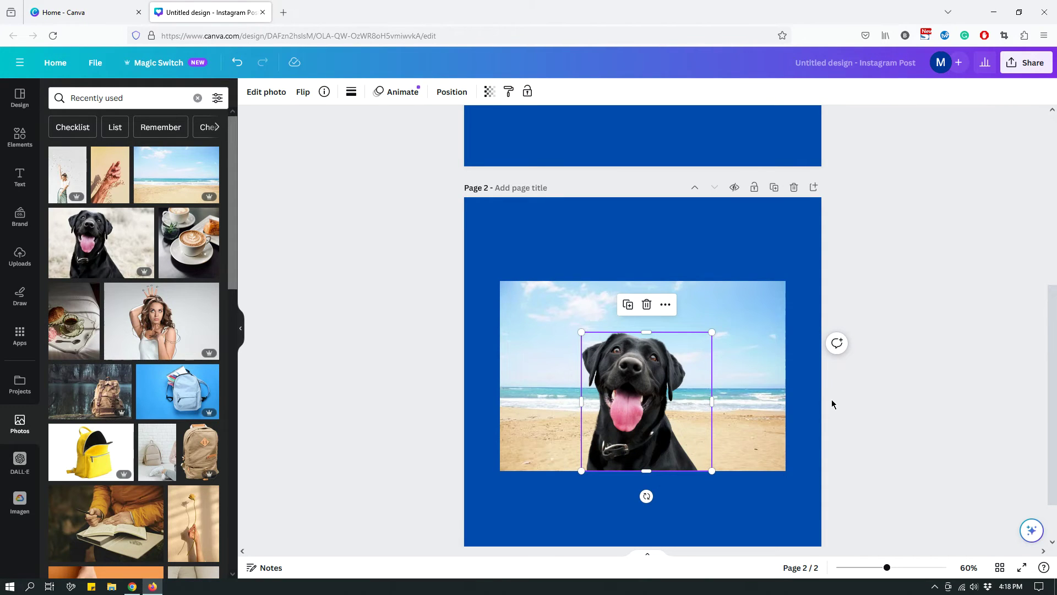
{"action": "left_click", "coordinate": [892, 441]}
- Delete the beach photo and dog cutout from page 2 and the blurred photo from page 1
{"action": "left_click_drag", "start_coordinate": [905, 471], "coordinate": [639, 395]}
{"action": "key", "text": "Delete"}
{"action": "scroll", "coordinate": [944, 295], "scroll_direction": "up", "scroll_amount": 6}
{"action": "left_click", "coordinate": [727, 302]}
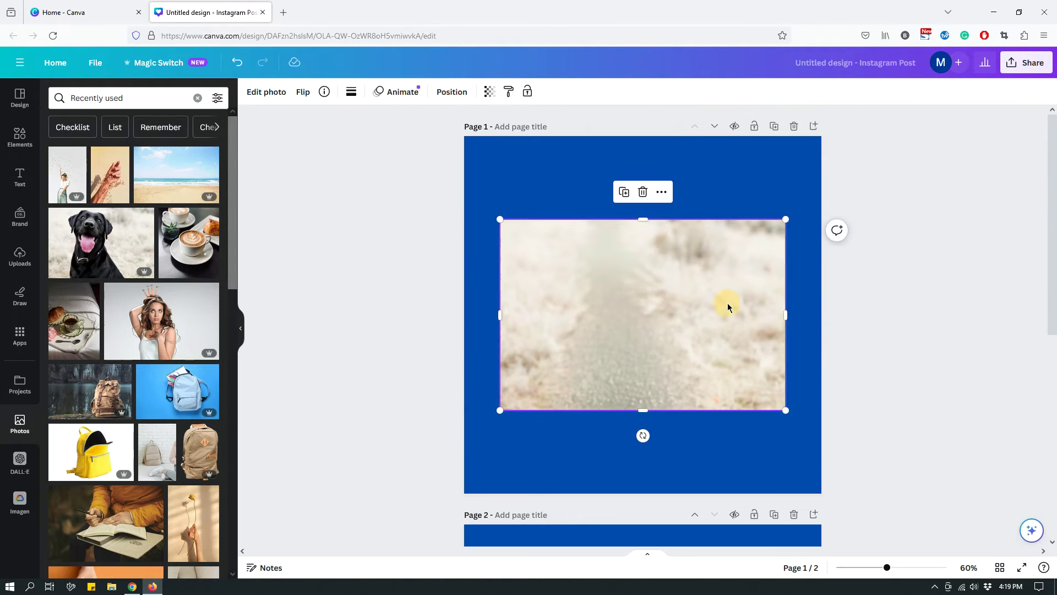
{"action": "key", "text": "Delete"}
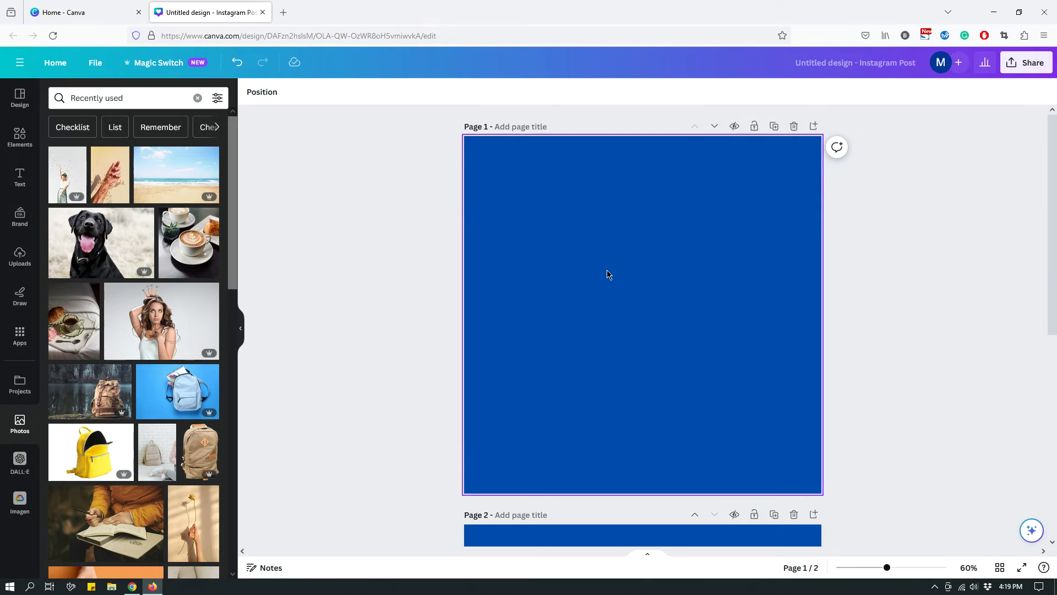
- Add the hand-with-dried-flowers photo to page 1 and select it
{"action": "left_click", "coordinate": [118, 180]}
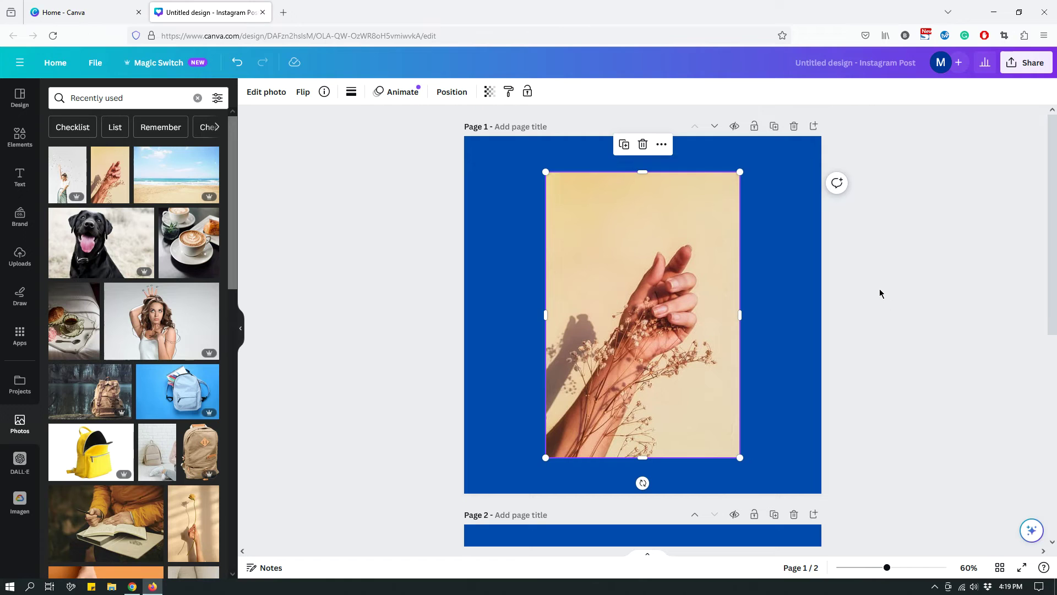
{"action": "left_click", "coordinate": [891, 276]}
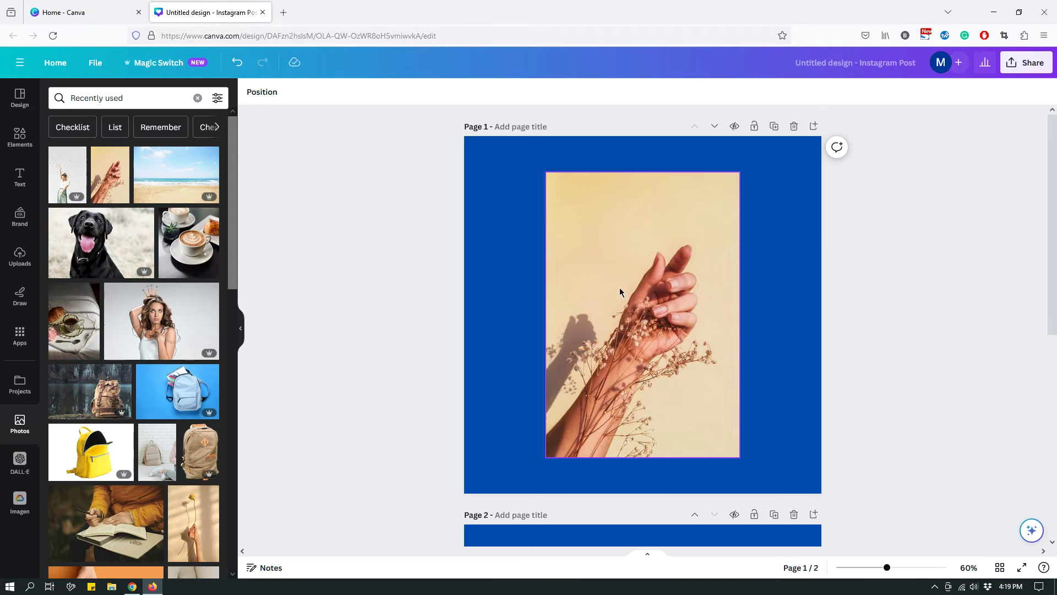
{"action": "left_click", "coordinate": [570, 348]}
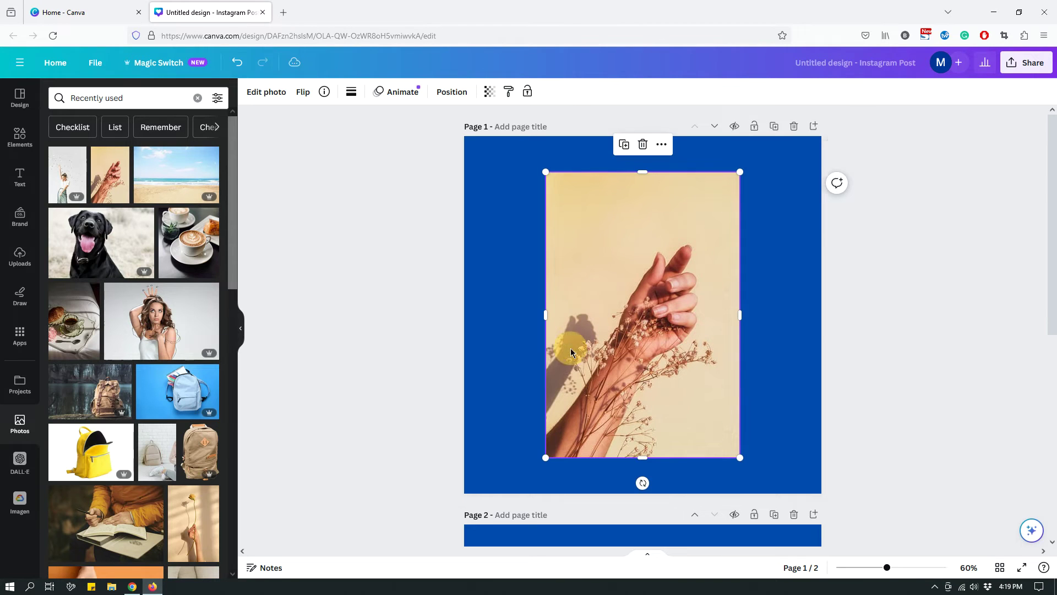
{"action": "left_click", "coordinate": [583, 325]}
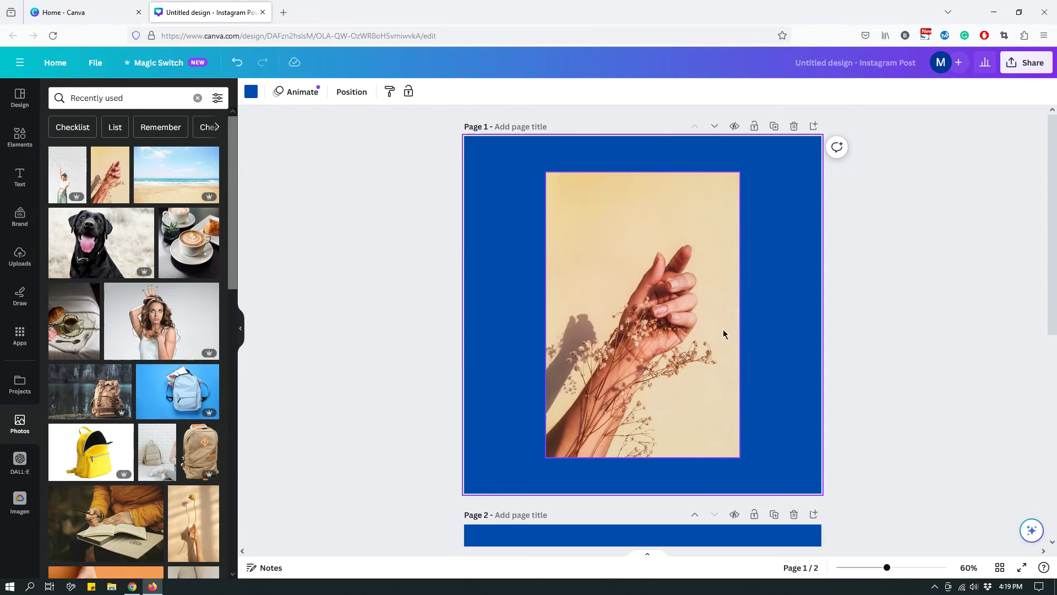
{"action": "left_click", "coordinate": [642, 329]}
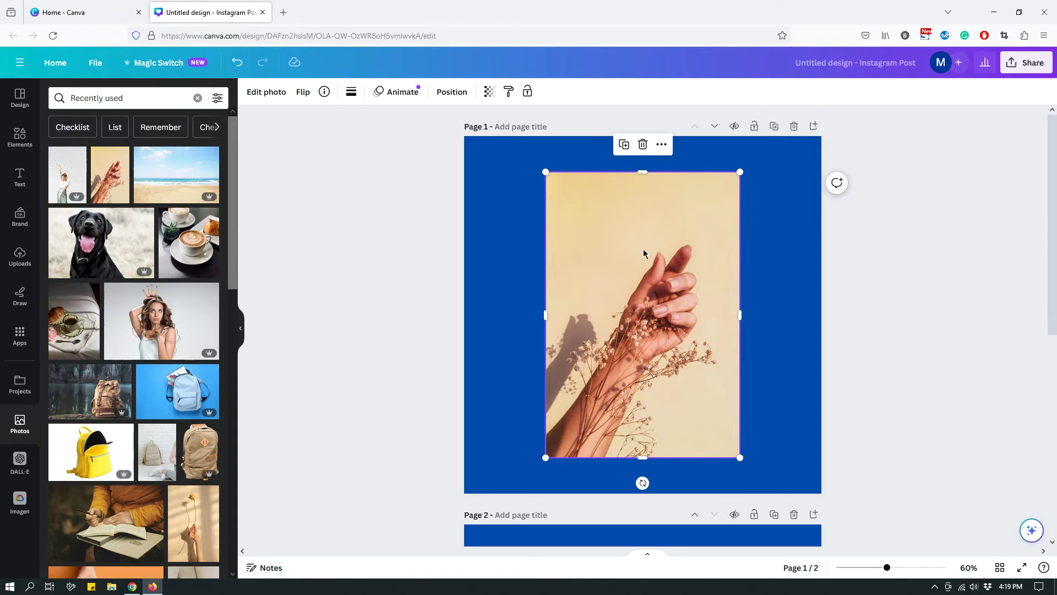
- Lift the hand-and-flowers out of its photo with Magic Grab and move it onto page 2
{"action": "left_click", "coordinate": [275, 95]}
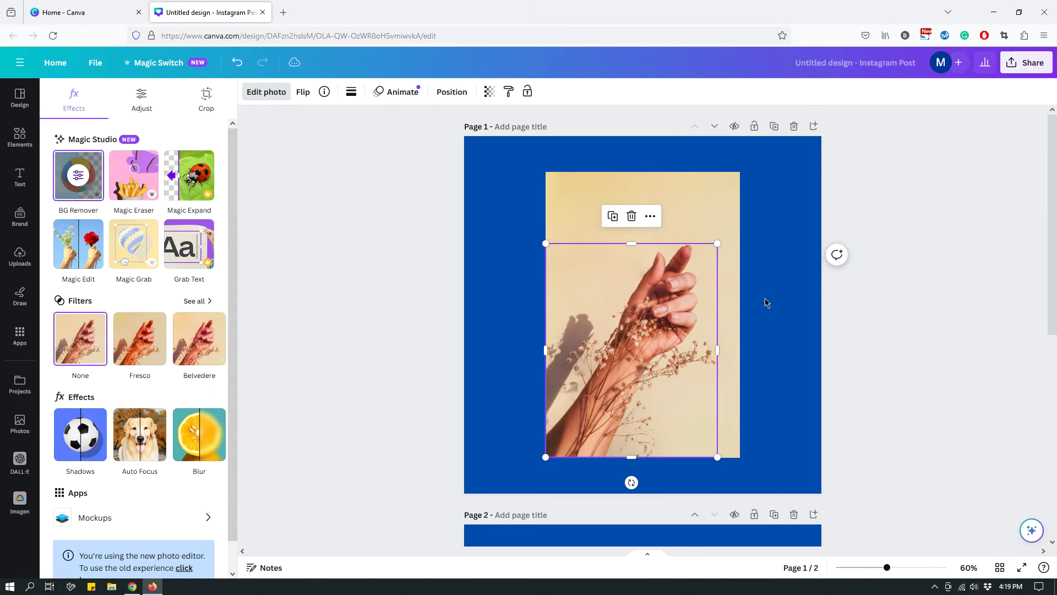
{"action": "left_click_drag", "start_coordinate": [640, 335], "coordinate": [692, 355]}
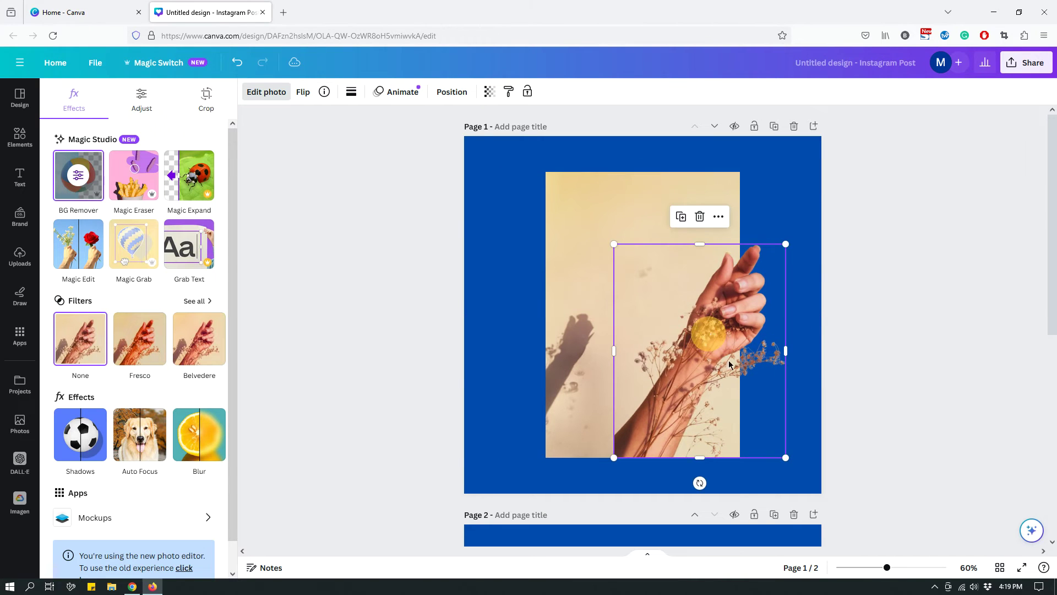
{"action": "scroll", "coordinate": [731, 324], "scroll_direction": "down", "scroll_amount": 2}
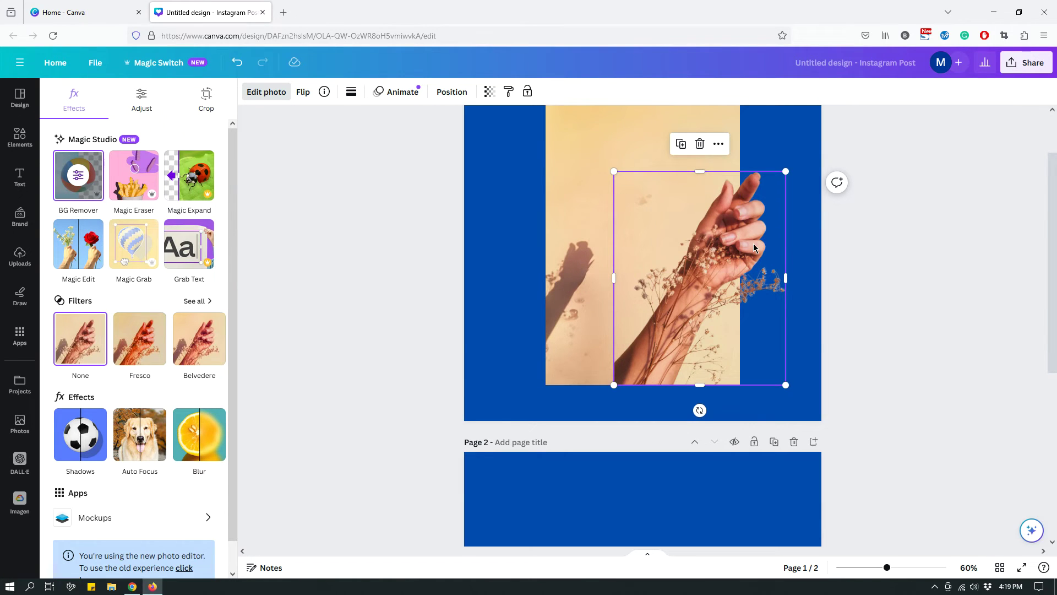
{"action": "scroll", "coordinate": [753, 244], "scroll_direction": "down", "scroll_amount": 3}
{"action": "scroll", "coordinate": [736, 277], "scroll_direction": "up", "scroll_amount": 3}
{"action": "scroll", "coordinate": [707, 265], "scroll_direction": "down", "scroll_amount": 2}
{"action": "left_click_drag", "start_coordinate": [667, 463], "coordinate": [668, 380]}
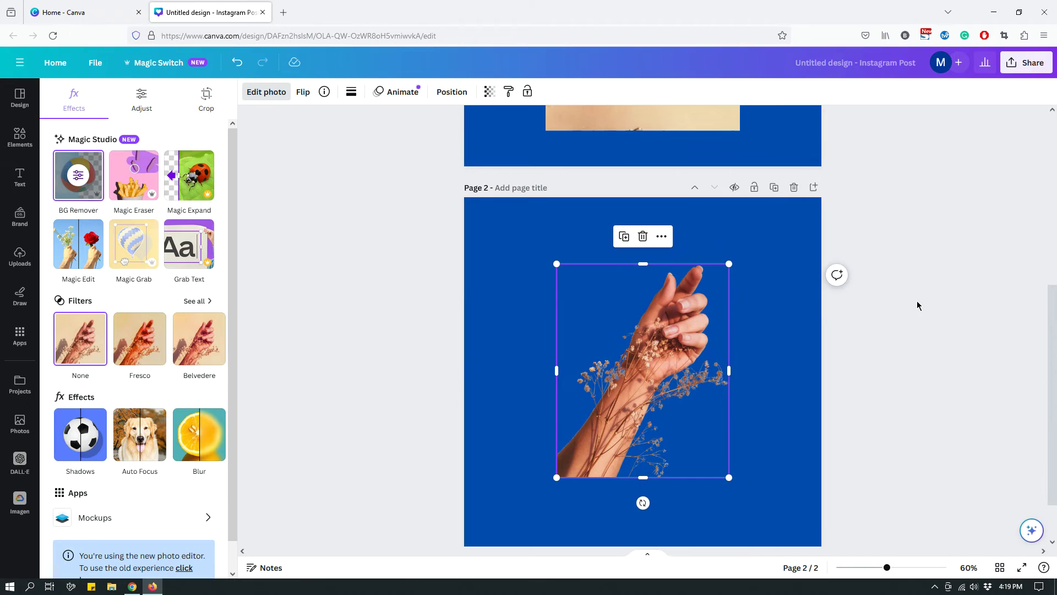
- Snap the hand cutout to page 2's bottom edge and enlarge it from a corner
{"action": "scroll", "coordinate": [694, 379], "scroll_direction": "down", "scroll_amount": 2}
{"action": "left_click_drag", "start_coordinate": [640, 376], "coordinate": [597, 443]}
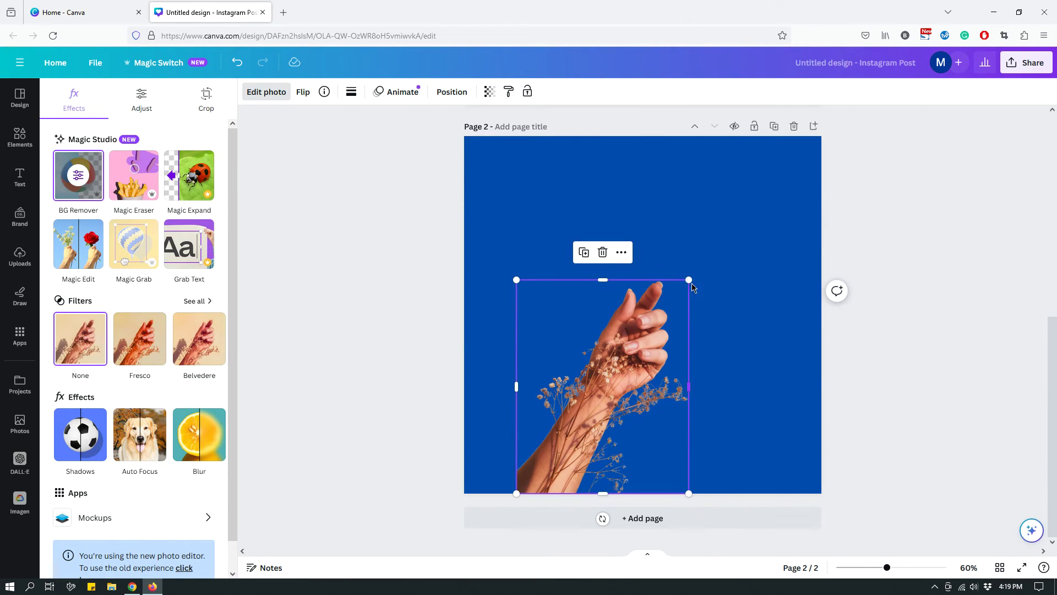
{"action": "left_click_drag", "start_coordinate": [688, 280], "coordinate": [788, 240]}
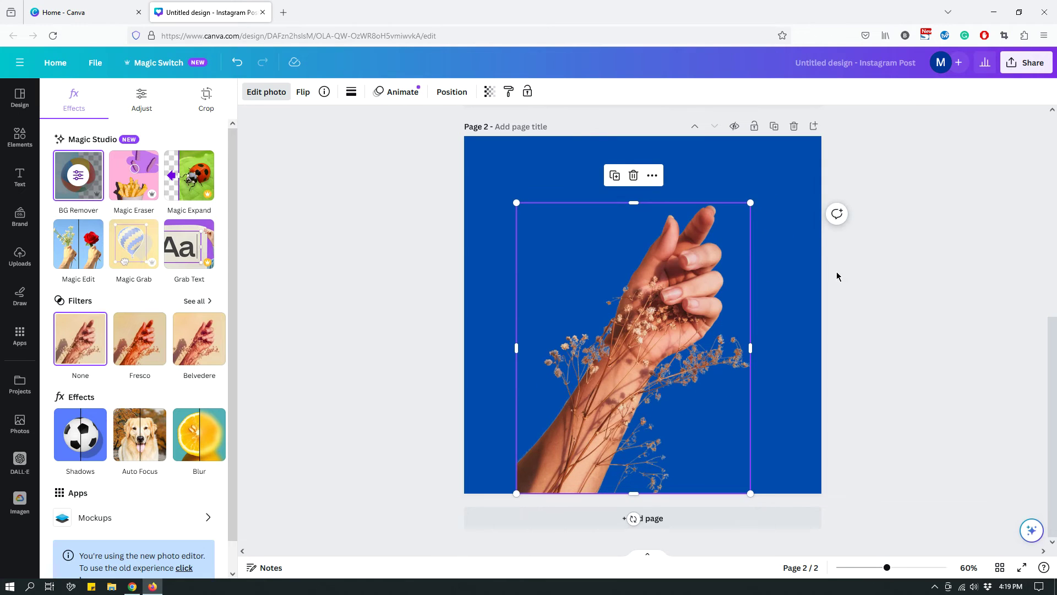
{"action": "left_click", "coordinate": [807, 434]}
{"action": "left_click_drag", "start_coordinate": [650, 413], "coordinate": [648, 418]}
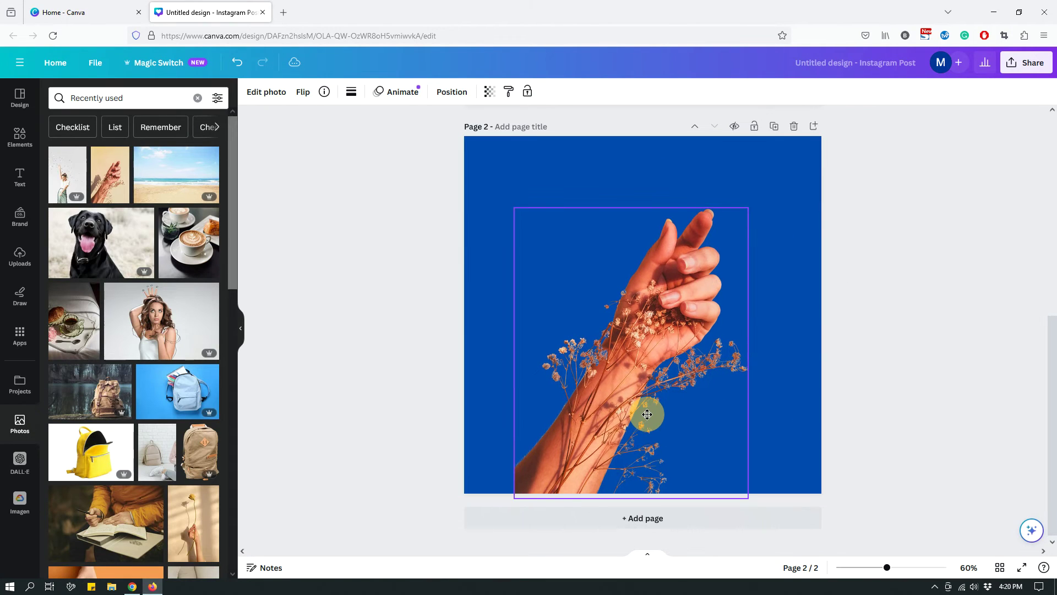
{"action": "scroll", "coordinate": [904, 365], "scroll_direction": "up", "scroll_amount": 5}
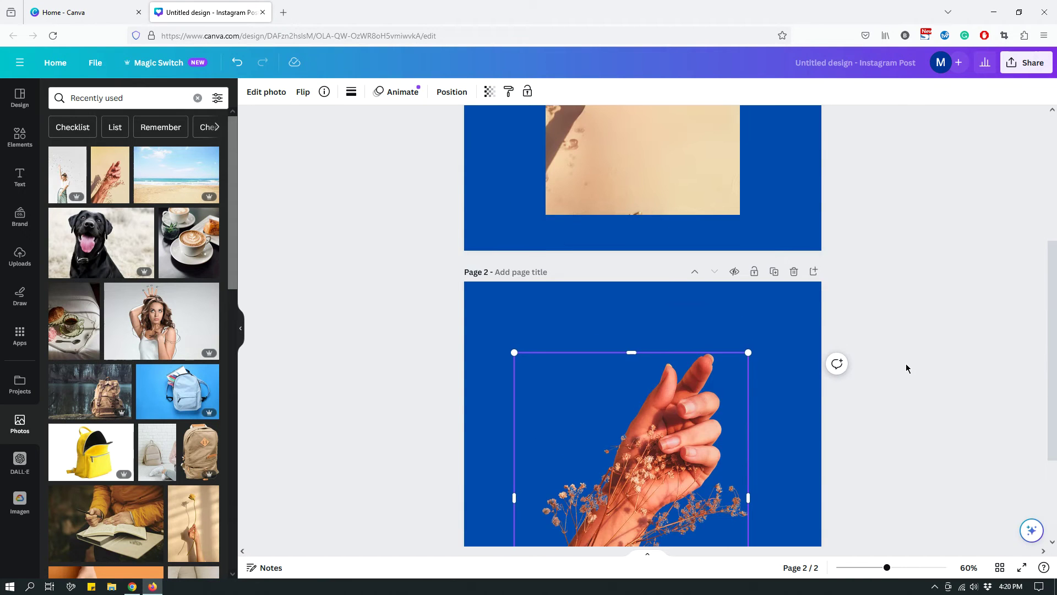
{"action": "scroll", "coordinate": [905, 365], "scroll_direction": "down", "scroll_amount": 3}
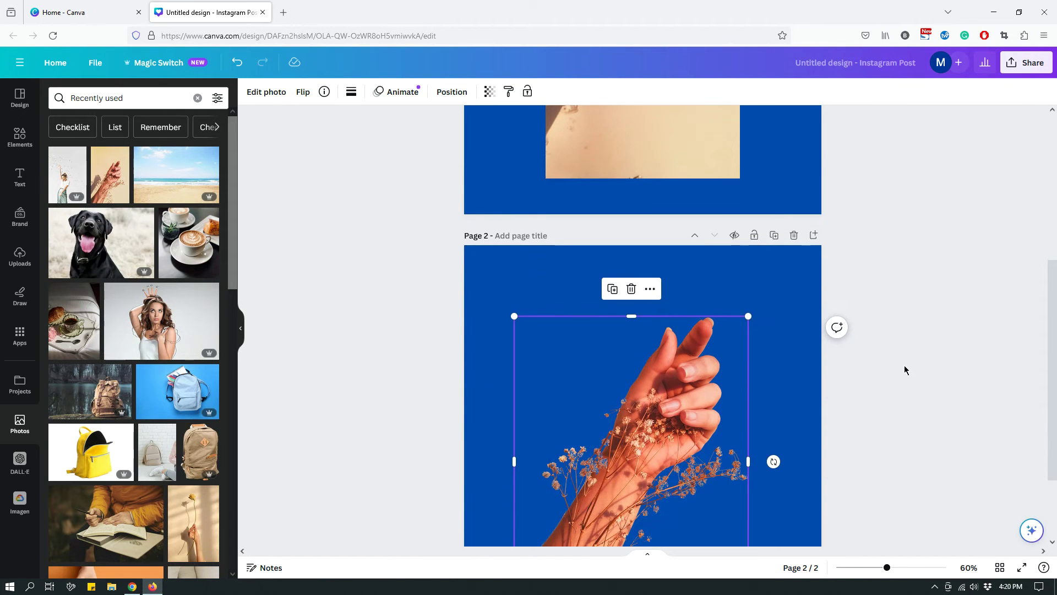
- Delete the hand cutout and page 1's backdrop, then add the woman-in-confetti photo to page 1
{"action": "key", "text": "Delete"}
{"action": "scroll", "coordinate": [928, 331], "scroll_direction": "up", "scroll_amount": 3}
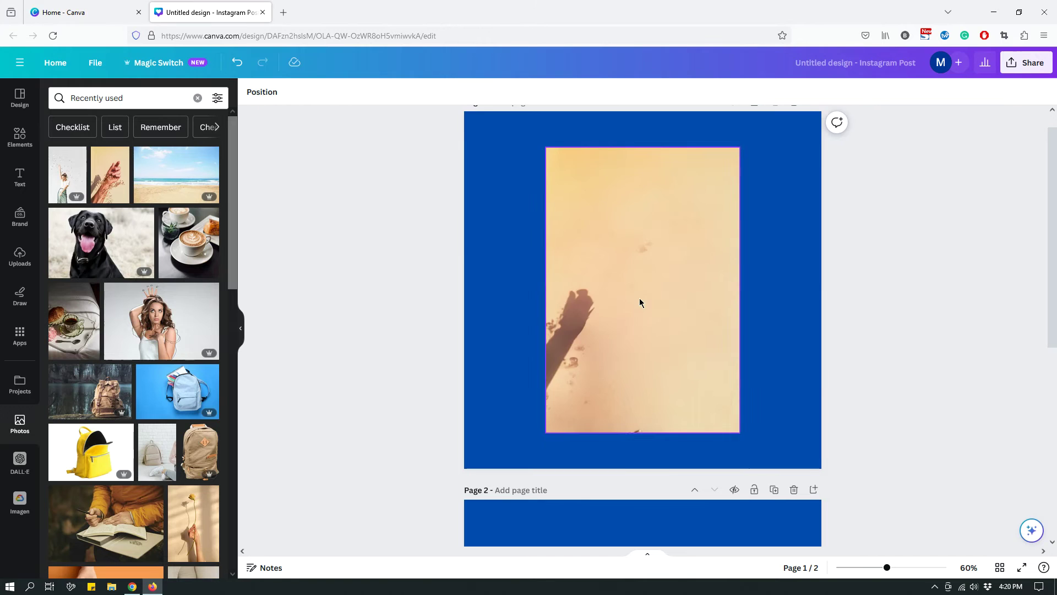
{"action": "left_click", "coordinate": [639, 299]}
{"action": "key", "text": "Delete"}
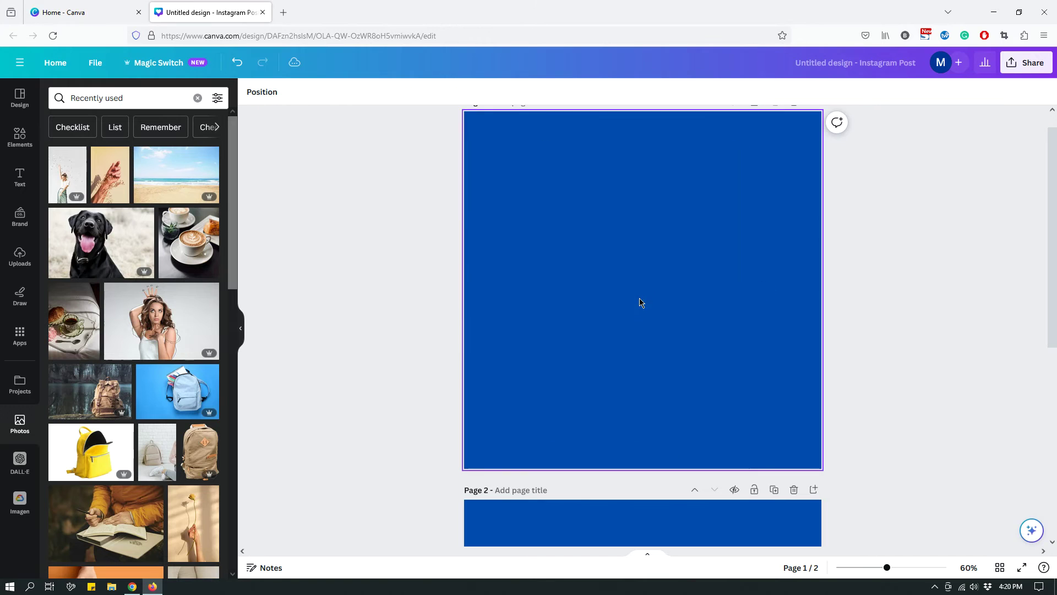
{"action": "left_click", "coordinate": [67, 181]}
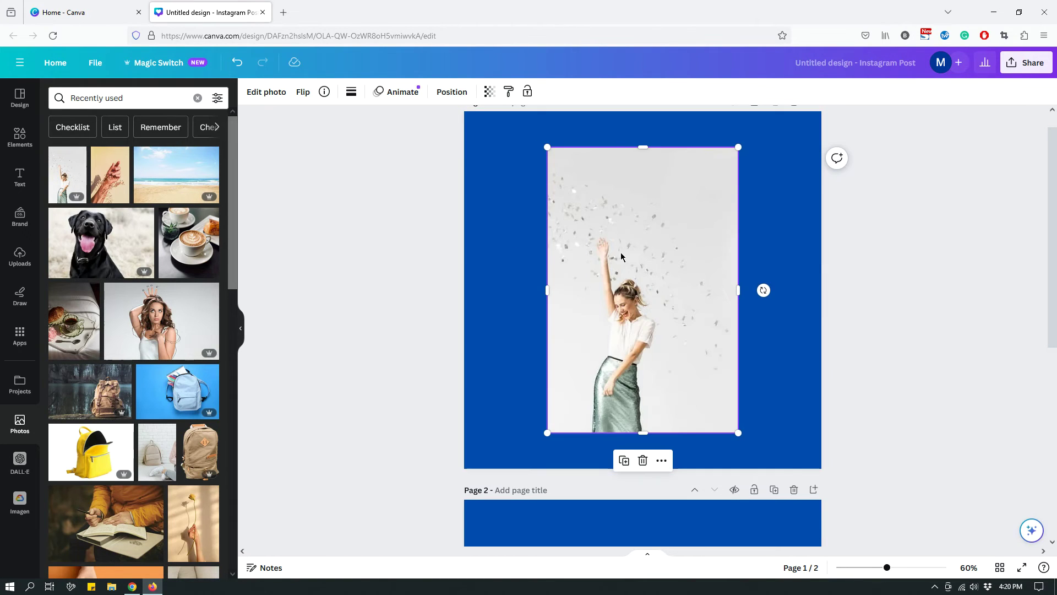
{"action": "left_click", "coordinate": [782, 263]}
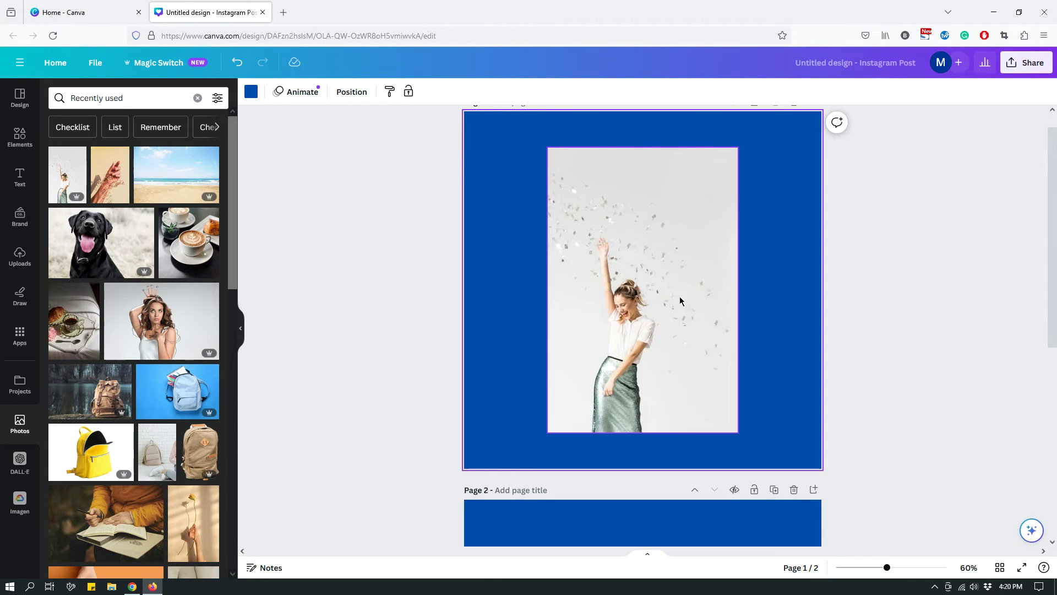
- Magic Grab the woman out of the confetti photo and drag her cutout down onto page 2
{"action": "left_click", "coordinate": [665, 268]}
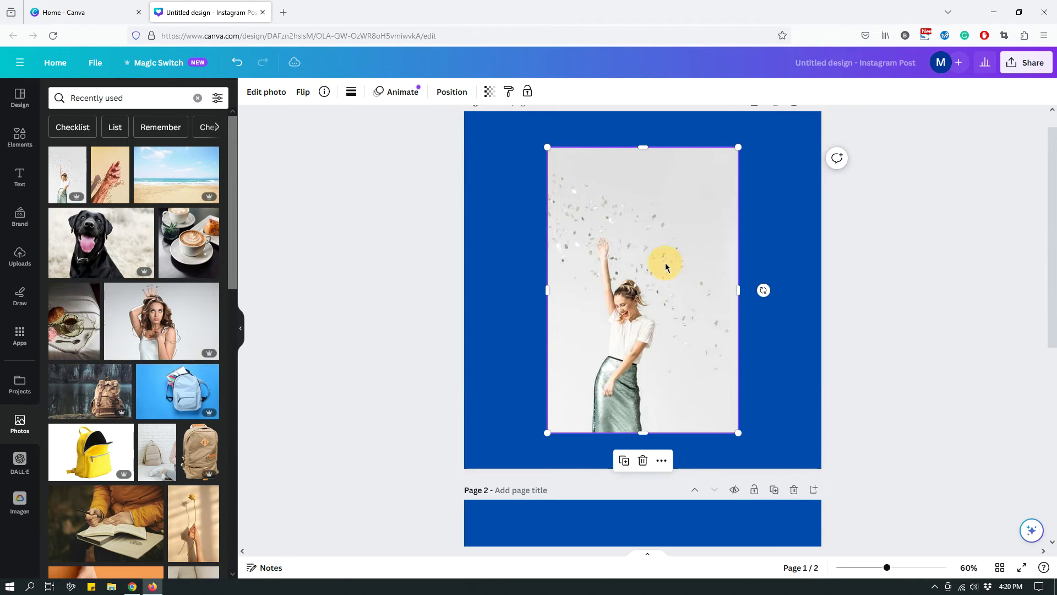
{"action": "left_click", "coordinate": [275, 95]}
{"action": "left_click", "coordinate": [134, 244]}
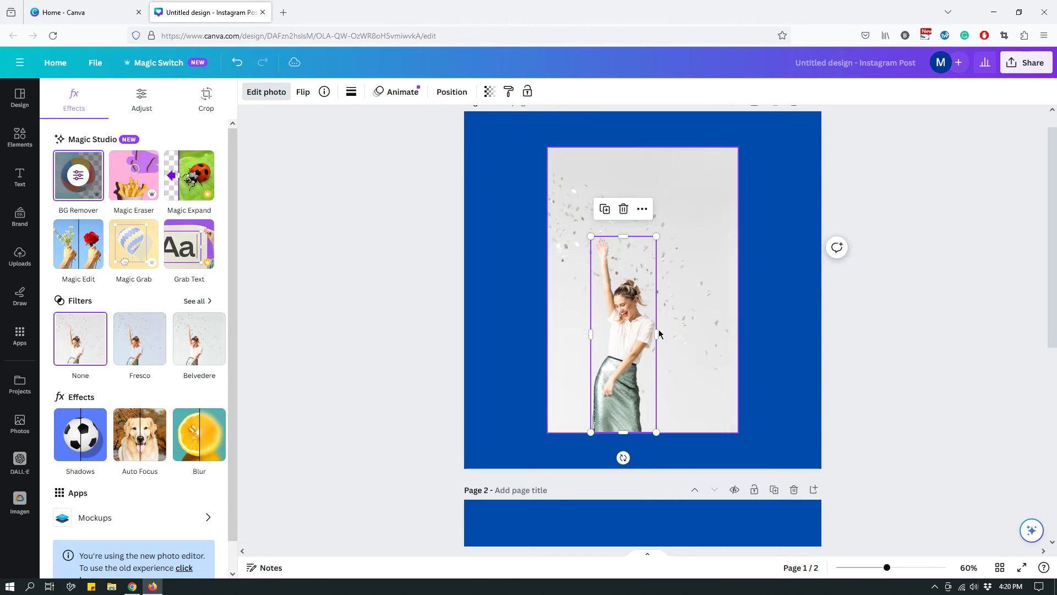
{"action": "left_click_drag", "start_coordinate": [661, 375], "coordinate": [651, 465]}
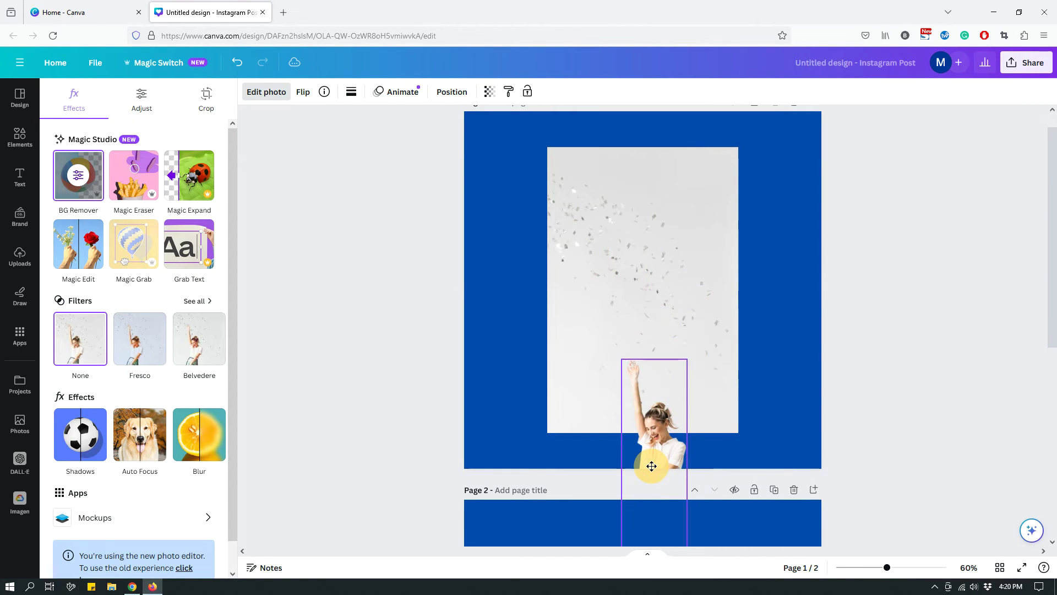
{"action": "scroll", "coordinate": [701, 325], "scroll_direction": "down", "scroll_amount": 3}
{"action": "left_click_drag", "start_coordinate": [652, 379], "coordinate": [644, 427]}
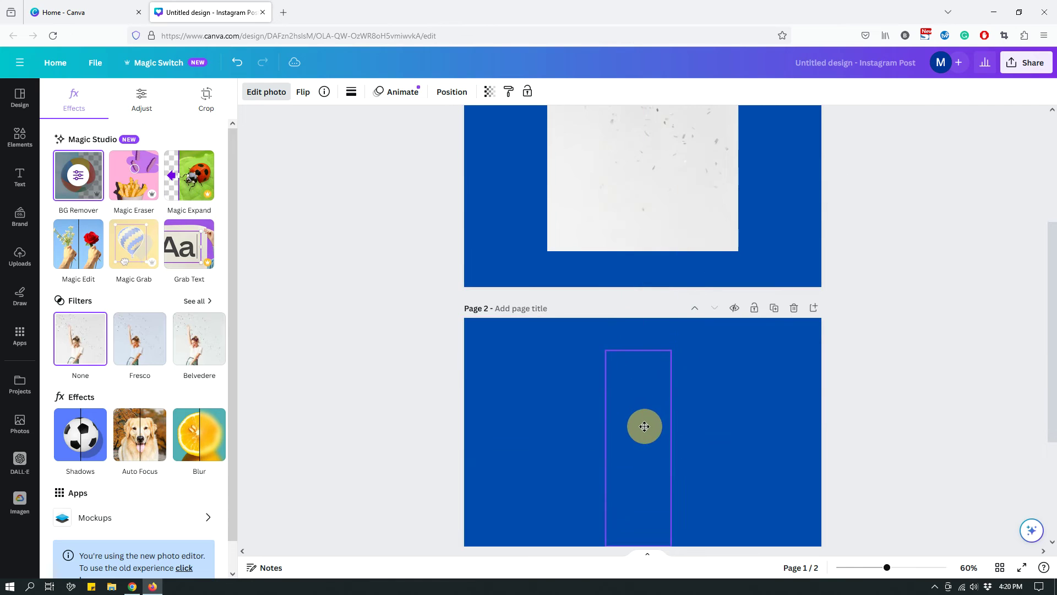
{"action": "scroll", "coordinate": [881, 358], "scroll_direction": "down", "scroll_amount": 3}
{"action": "left_click", "coordinate": [728, 286]}
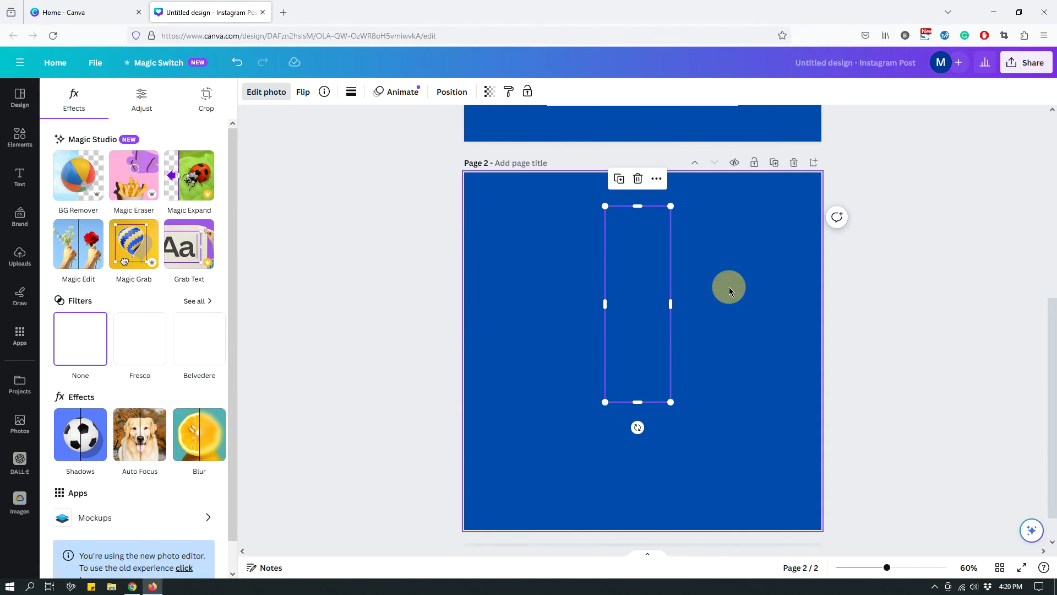
{"action": "left_click", "coordinate": [618, 303]}
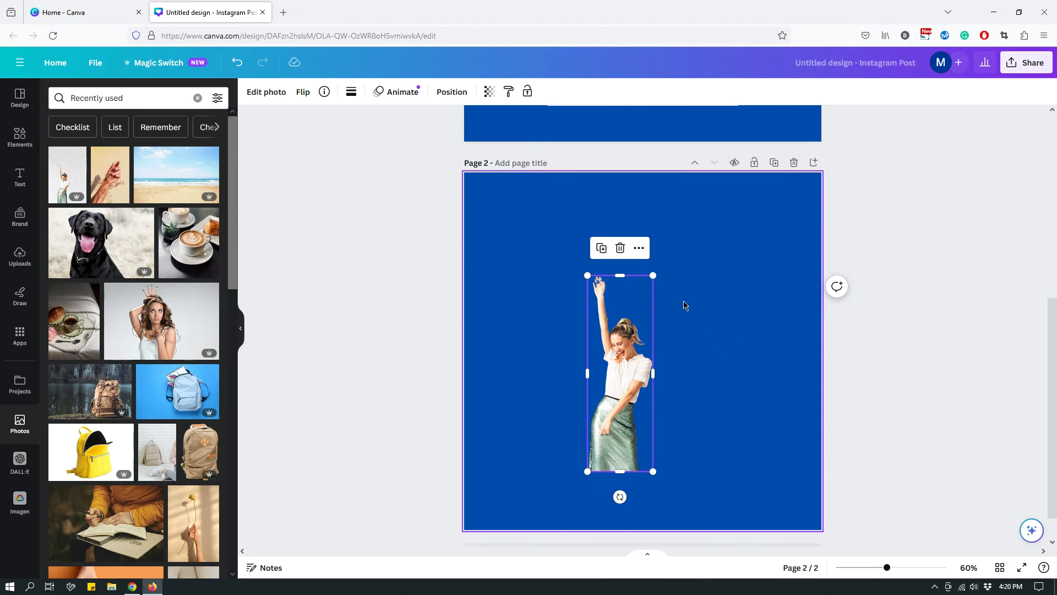
- Enlarge the woman cutout up-right and down-left, then lower it on page 2
{"action": "left_click_drag", "start_coordinate": [654, 277], "coordinate": [702, 223]}
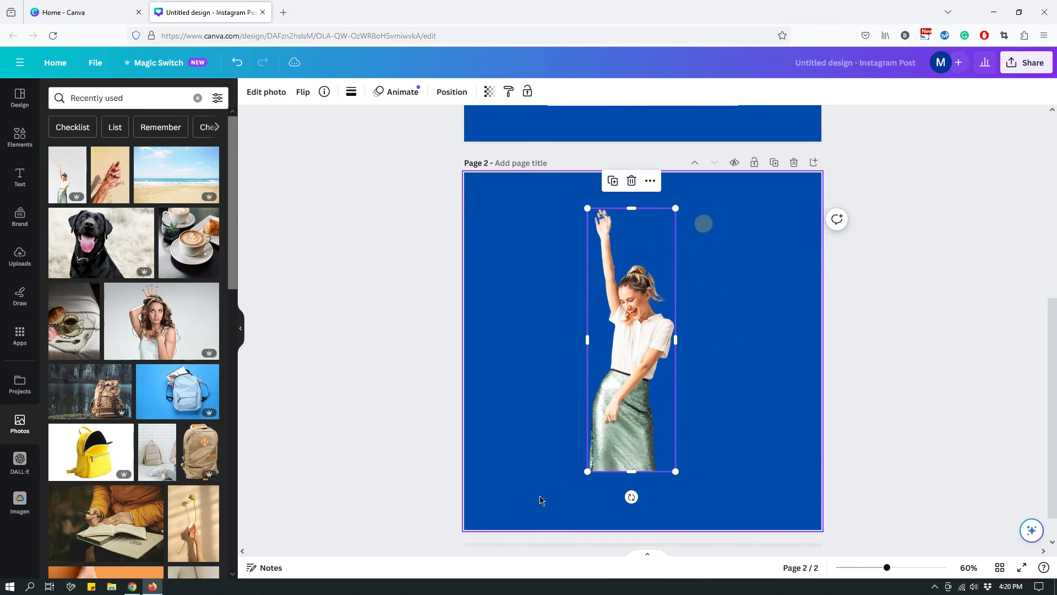
{"action": "left_click_drag", "start_coordinate": [587, 472], "coordinate": [506, 561]}
{"action": "scroll", "coordinate": [637, 326], "scroll_direction": "down", "scroll_amount": 1}
{"action": "scroll", "coordinate": [644, 327], "scroll_direction": "up", "scroll_amount": 2}
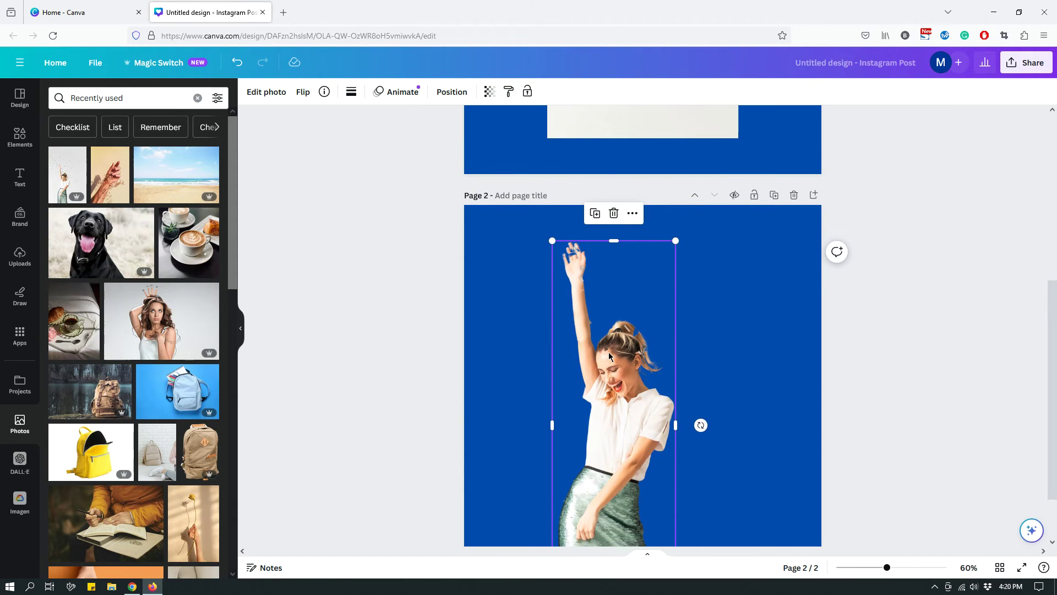
{"action": "left_click_drag", "start_coordinate": [609, 356], "coordinate": [626, 417]}
{"action": "left_click", "coordinate": [727, 354]}
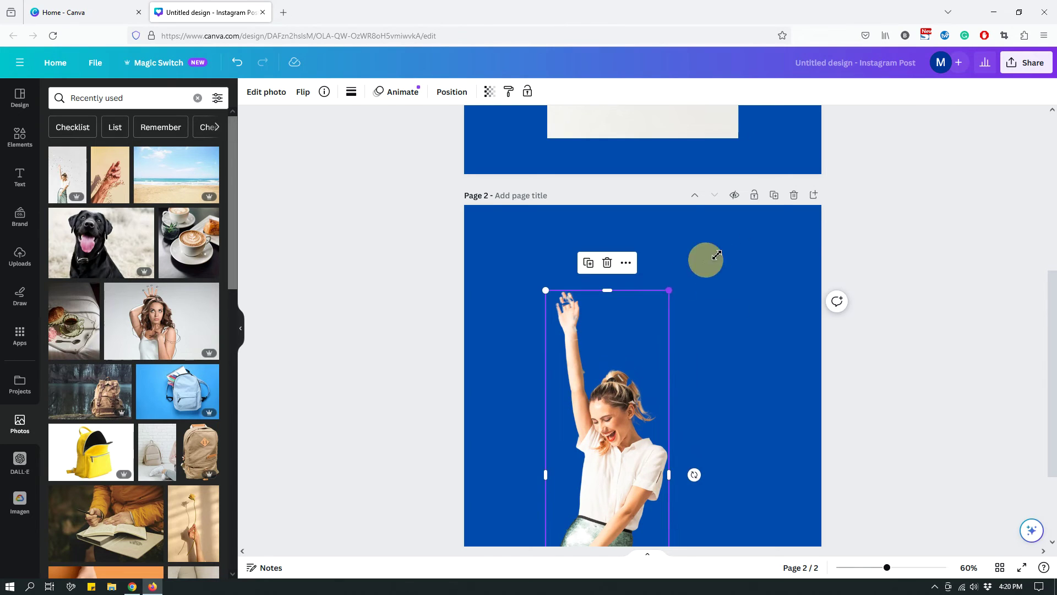
- Enlarge the woman cutout further and settle it lower so it reaches page 2's bottom edge
{"action": "left_click_drag", "start_coordinate": [717, 255], "coordinate": [770, 216]}
{"action": "left_click_drag", "start_coordinate": [702, 194], "coordinate": [759, 240]}
{"action": "left_click_drag", "start_coordinate": [615, 339], "coordinate": [631, 378]}
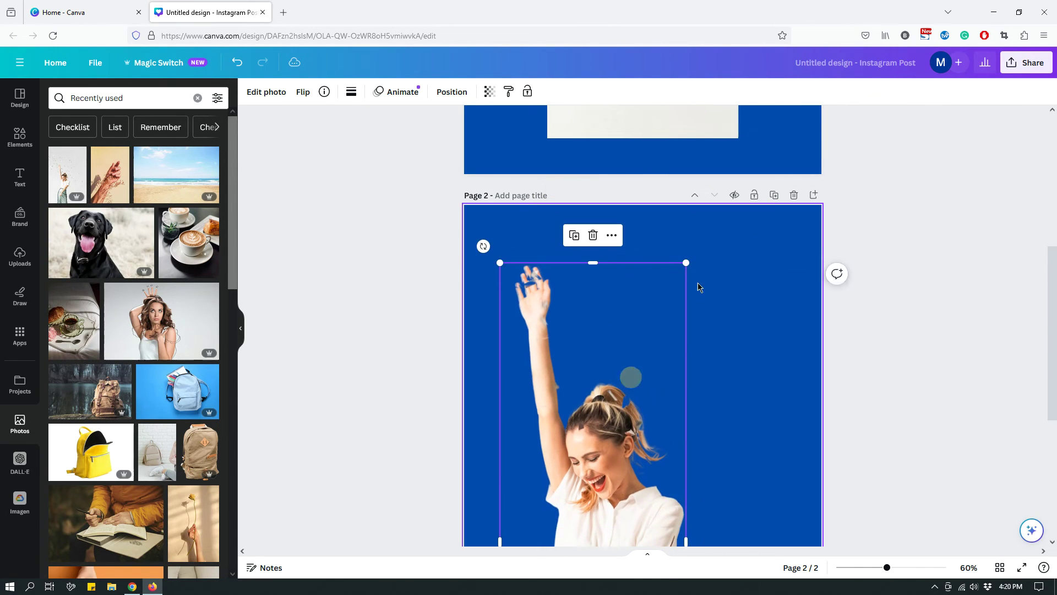
{"action": "left_click_drag", "start_coordinate": [688, 263], "coordinate": [735, 237]}
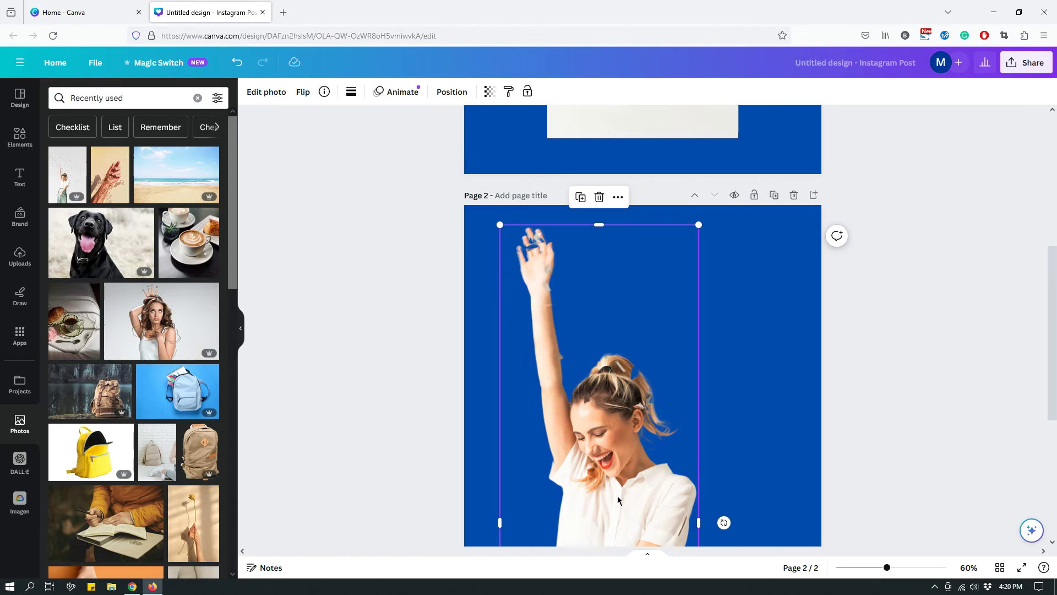
{"action": "left_click_drag", "start_coordinate": [616, 513], "coordinate": [633, 486]}
{"action": "left_click_drag", "start_coordinate": [632, 331], "coordinate": [625, 407]}
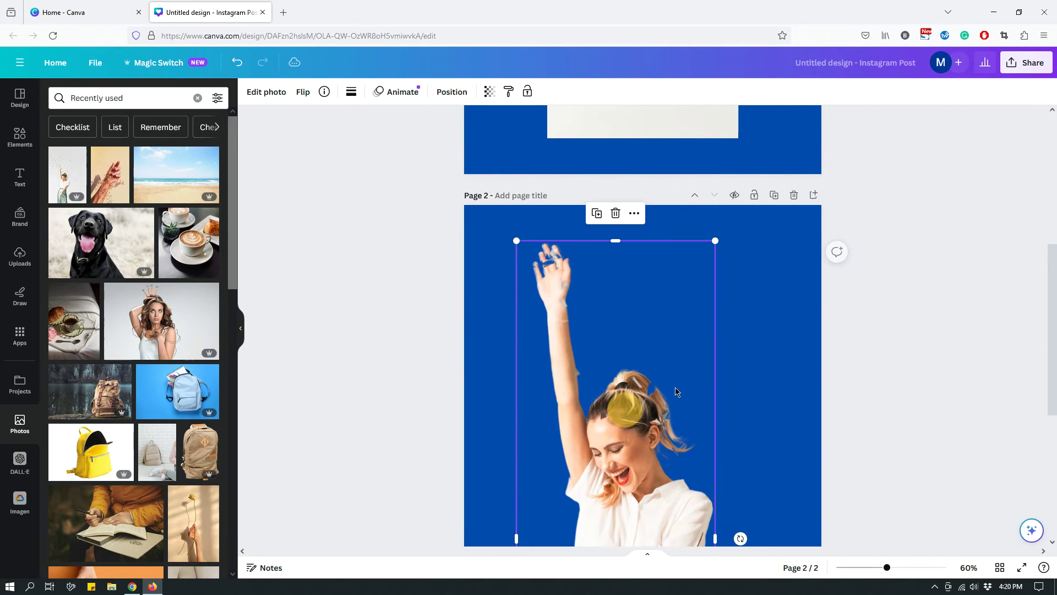
{"action": "scroll", "coordinate": [759, 275], "scroll_direction": "up", "scroll_amount": 5}
{"action": "scroll", "coordinate": [754, 279], "scroll_direction": "down", "scroll_amount": 3}
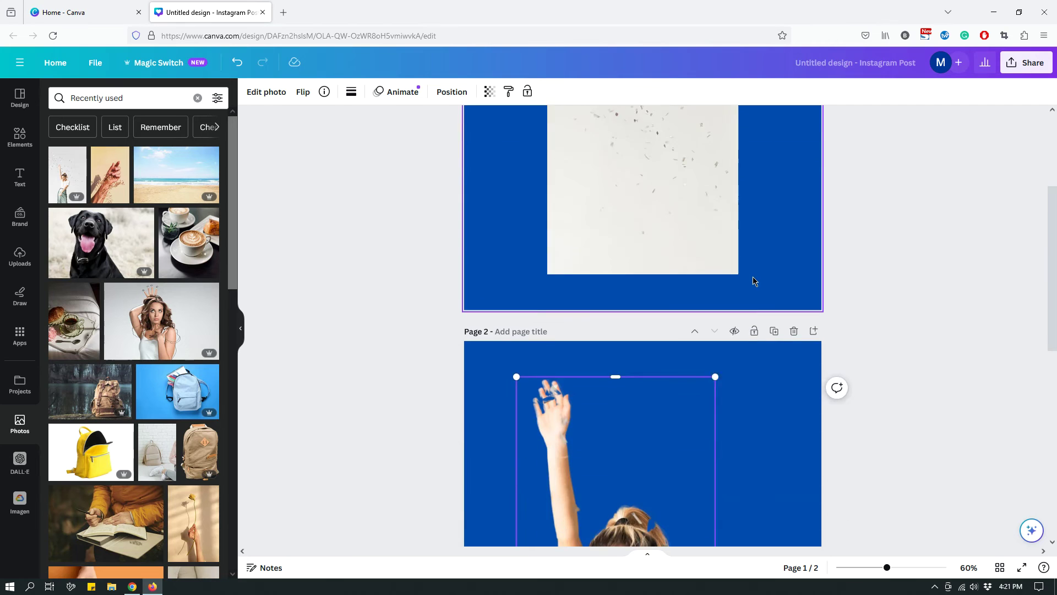
{"action": "scroll", "coordinate": [753, 280], "scroll_direction": "down", "scroll_amount": 2}
{"action": "scroll", "coordinate": [752, 293], "scroll_direction": "down", "scroll_amount": 2}
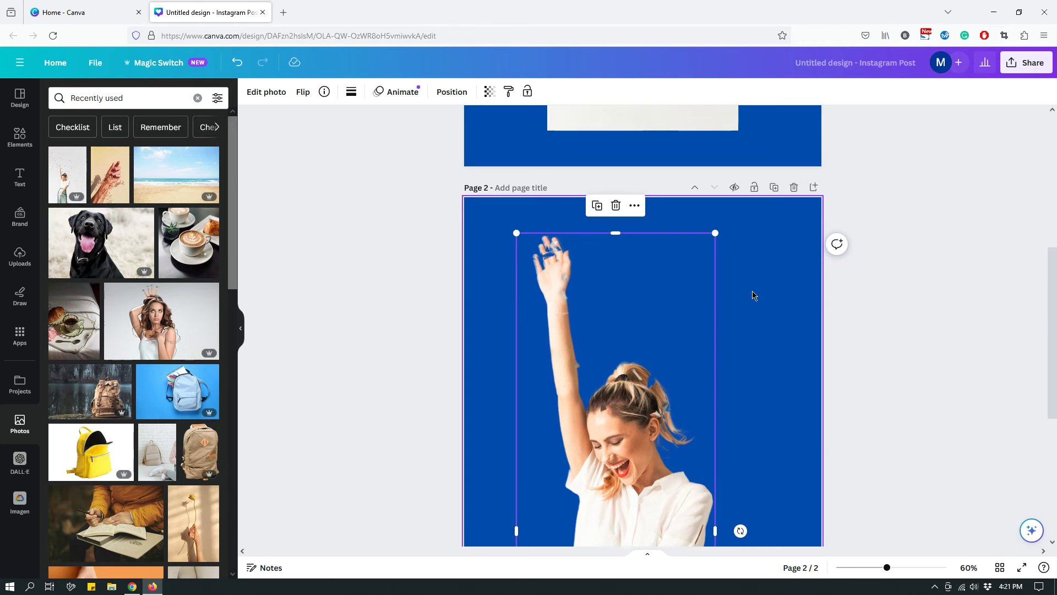
{"action": "scroll", "coordinate": [632, 444], "scroll_direction": "up", "scroll_amount": 2}
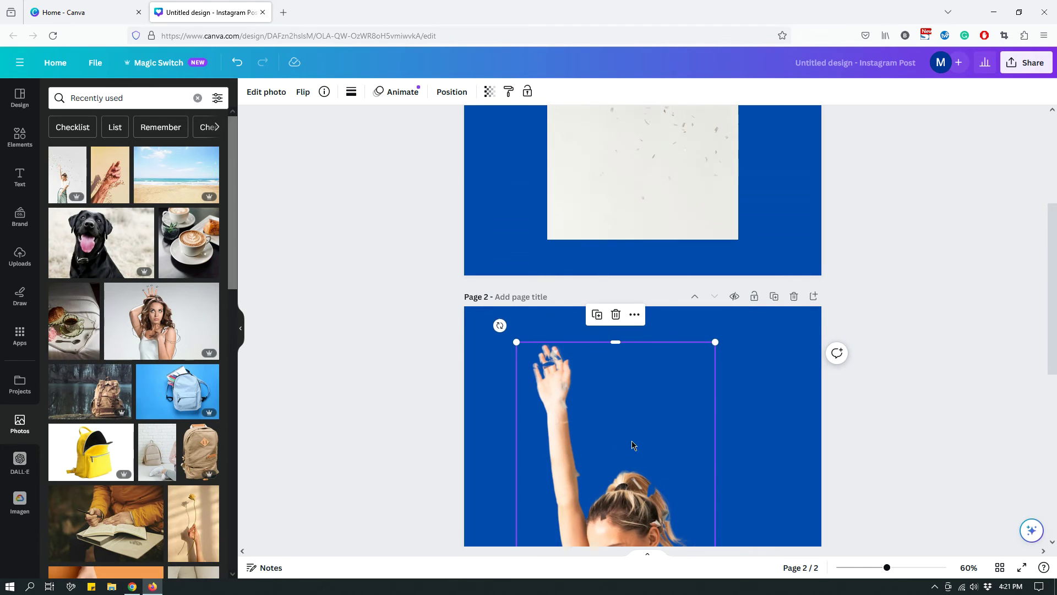
{"action": "scroll", "coordinate": [665, 418], "scroll_direction": "up", "scroll_amount": 4}
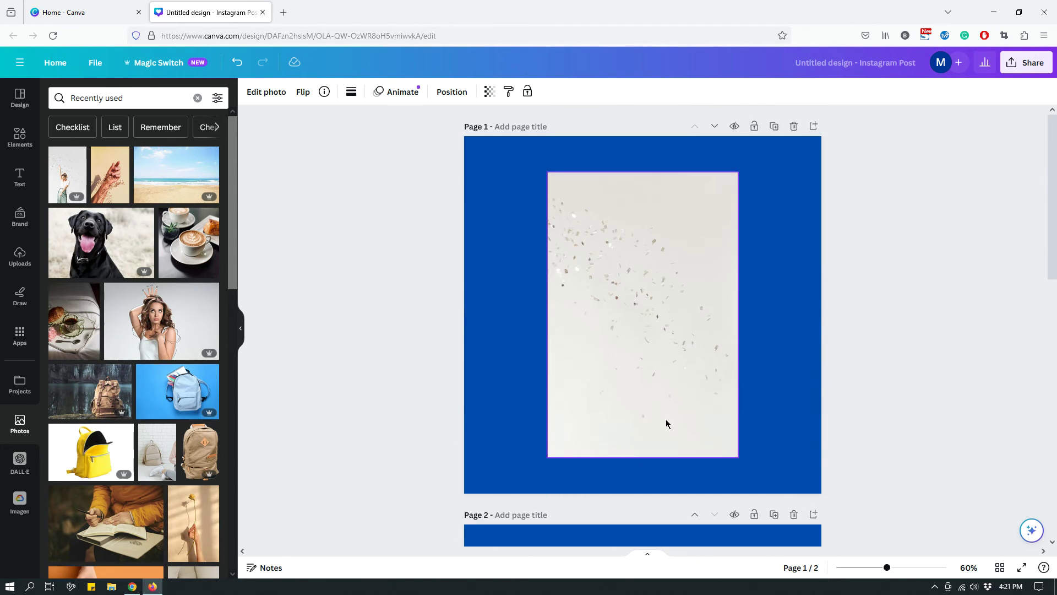
{"action": "scroll", "coordinate": [666, 419], "scroll_direction": "down", "scroll_amount": 4}
- Delete the woman cutout and confetti image, then add the black dog photo to page 1
{"action": "key", "text": "Delete"}
{"action": "scroll", "coordinate": [723, 388], "scroll_direction": "up", "scroll_amount": 4}
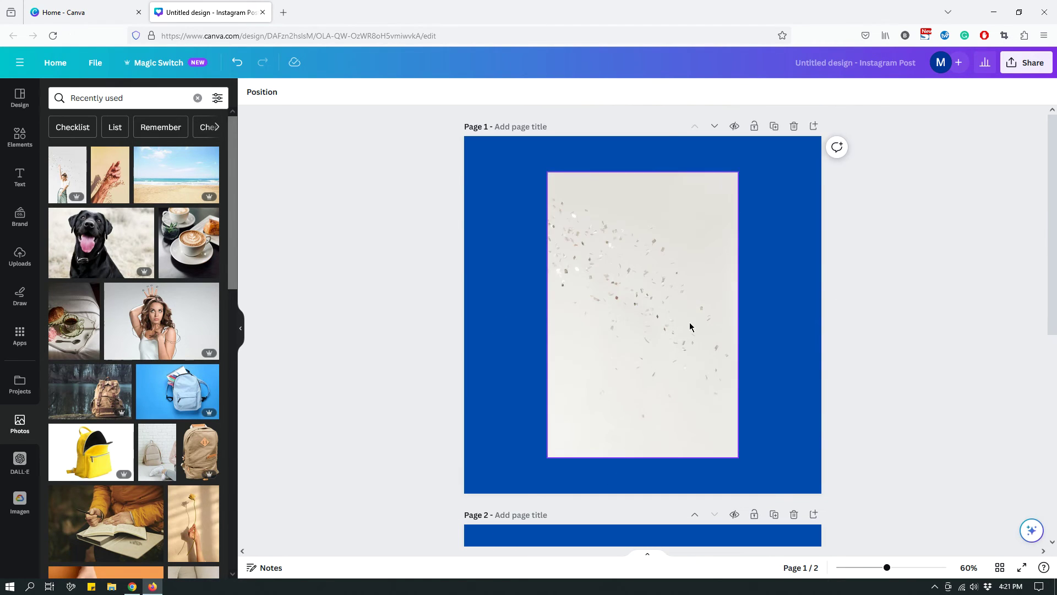
{"action": "left_click", "coordinate": [690, 325]}
{"action": "key", "text": "Delete"}
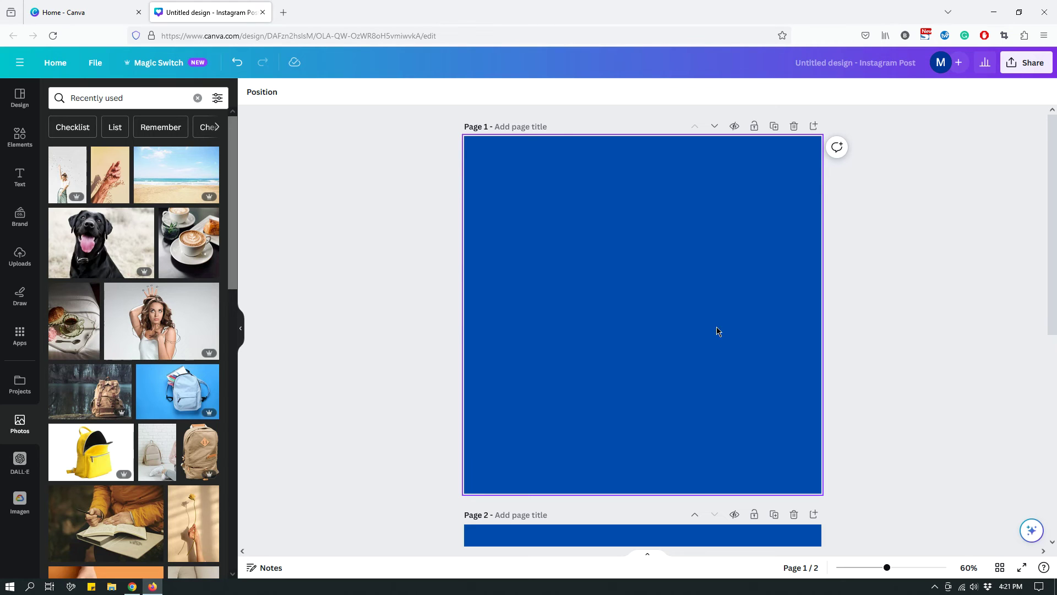
{"action": "left_click", "coordinate": [99, 251]}
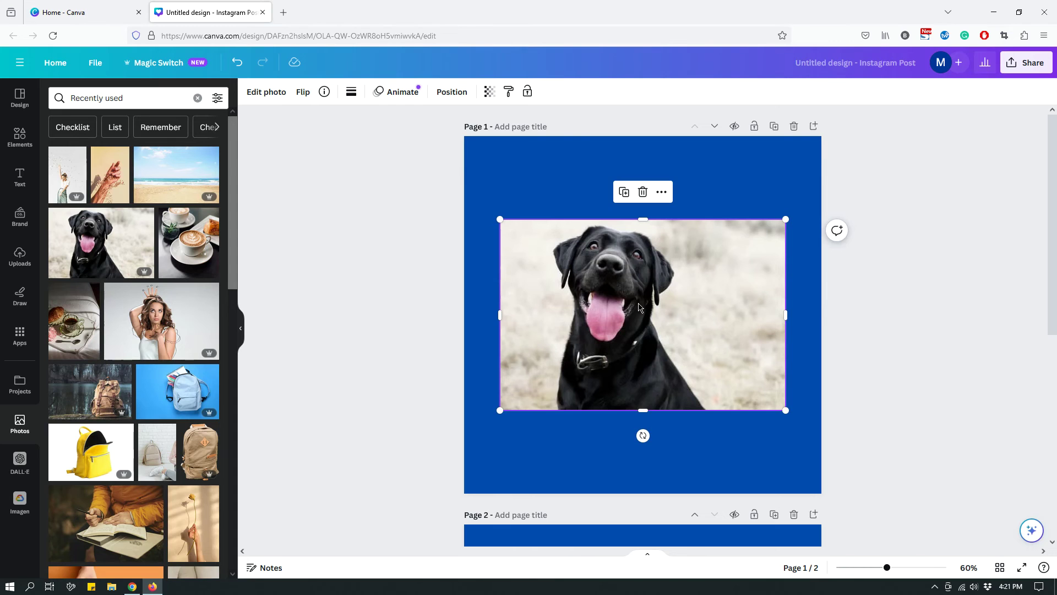
{"action": "left_click", "coordinate": [741, 206]}
{"action": "left_click", "coordinate": [646, 317]}
- Magic Grab the dog, drag its cutout onto page 2, then delete the cutout
{"action": "left_click", "coordinate": [278, 92]}
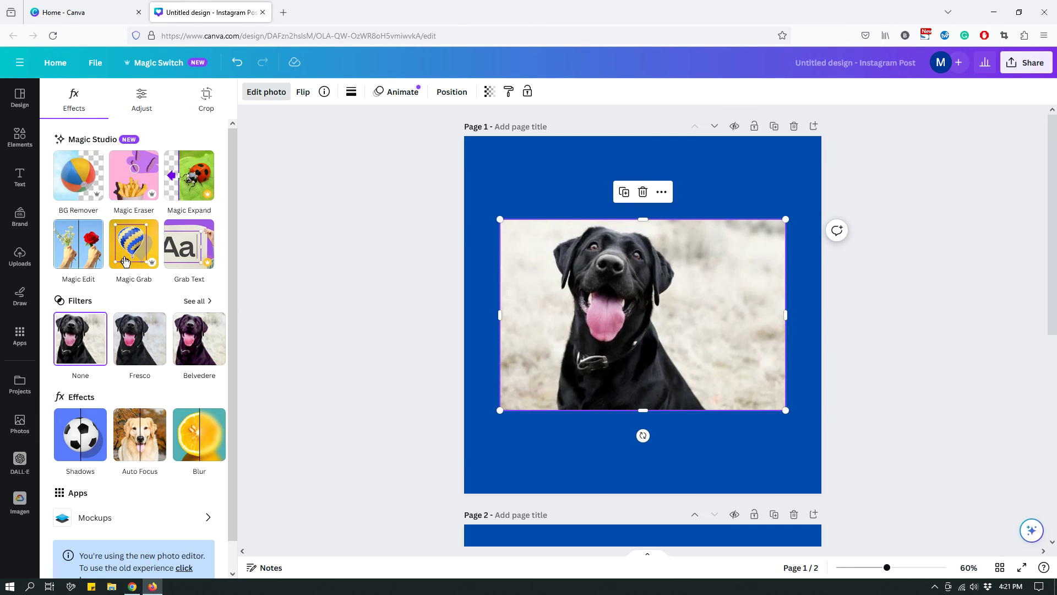
{"action": "left_click", "coordinate": [125, 261]}
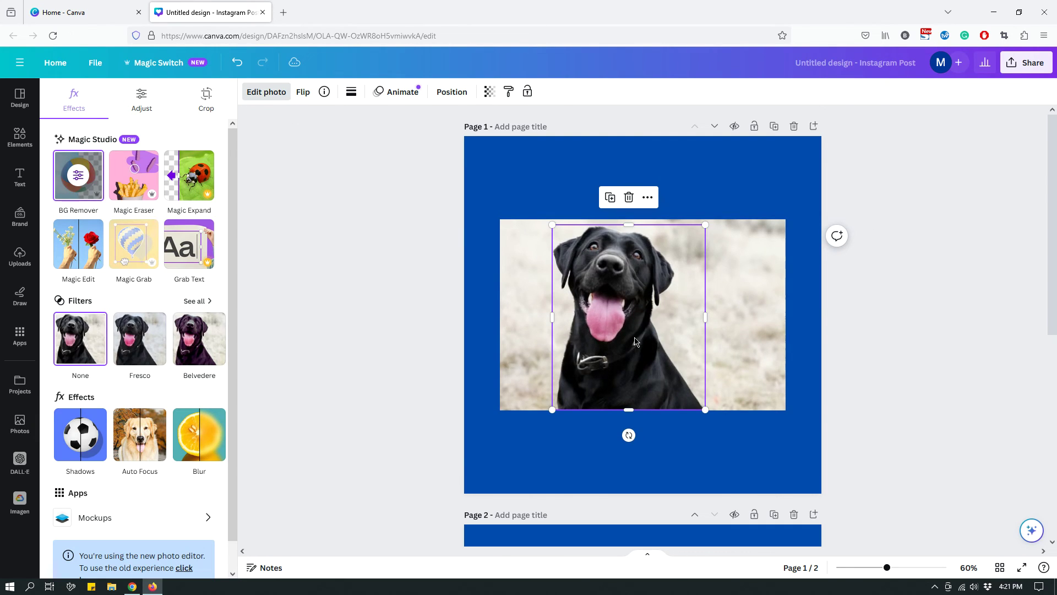
{"action": "scroll", "coordinate": [670, 292], "scroll_direction": "down", "scroll_amount": 2}
{"action": "left_click_drag", "start_coordinate": [610, 264], "coordinate": [620, 550]}
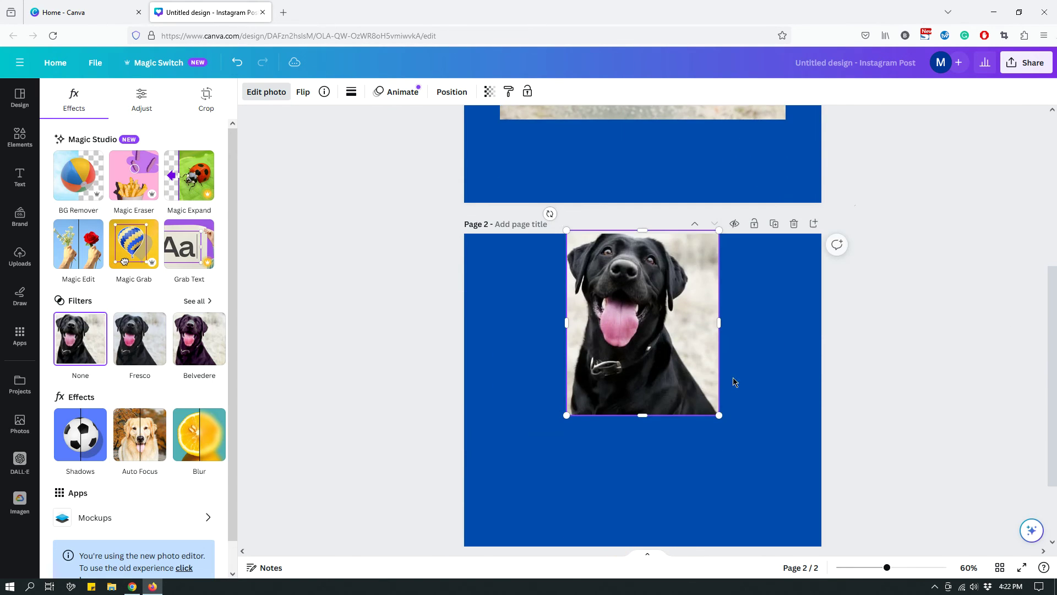
{"action": "left_click_drag", "start_coordinate": [680, 340], "coordinate": [670, 421]}
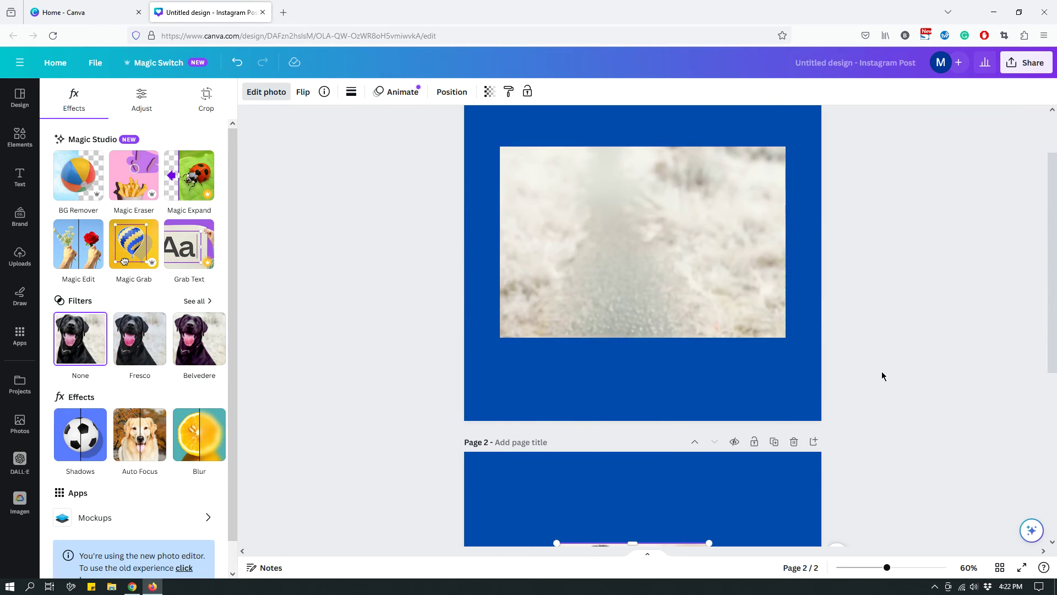
{"action": "left_click_drag", "start_coordinate": [632, 430], "coordinate": [714, 382]}
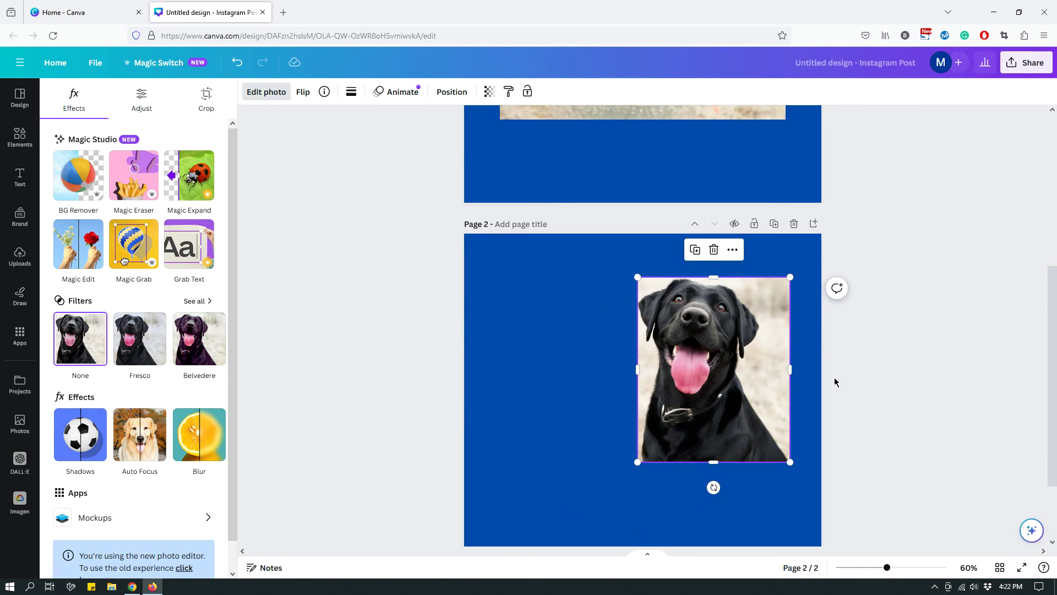
{"action": "scroll", "coordinate": [834, 381], "scroll_direction": "up", "scroll_amount": 2}
{"action": "key", "text": "Delete"}
- Delete page 1's leftover background image and add the black dog photo again
{"action": "scroll", "coordinate": [415, 370], "scroll_direction": "up", "scroll_amount": 1}
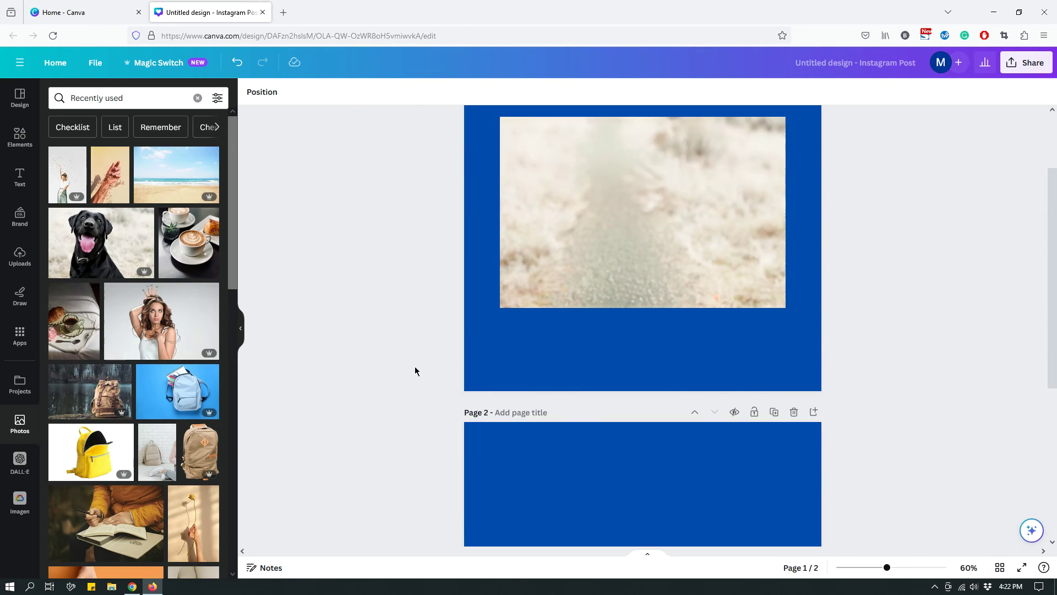
{"action": "scroll", "coordinate": [415, 371], "scroll_direction": "up", "scroll_amount": 2}
{"action": "left_click", "coordinate": [637, 290]}
{"action": "key", "text": "Delete"}
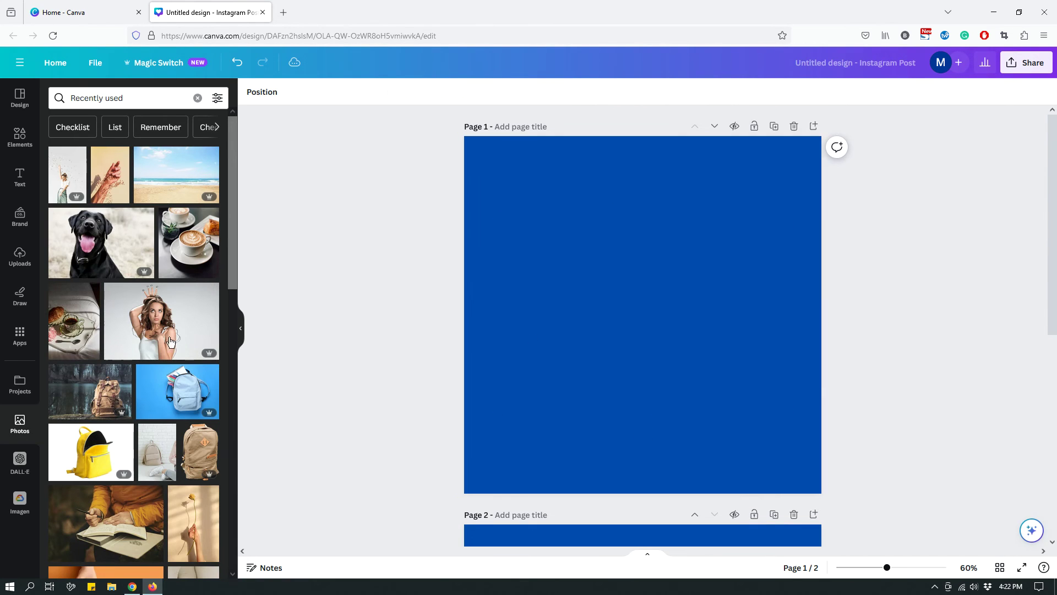
{"action": "left_click", "coordinate": [101, 237]}
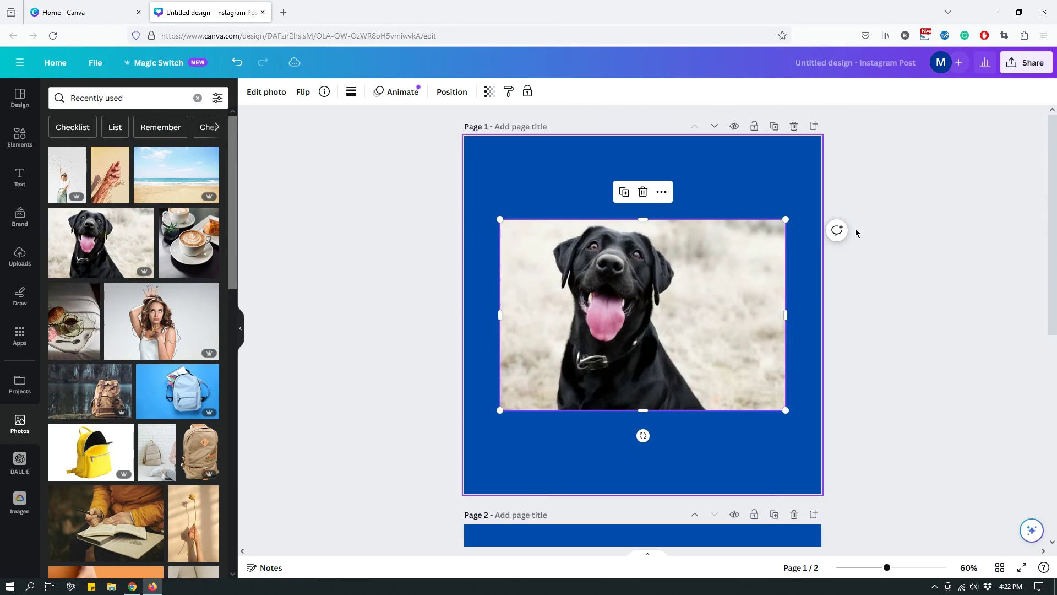
{"action": "left_click", "coordinate": [751, 190]}
- Separate the dog with Magic Grab and drag its cutout onto page 2
{"action": "left_click", "coordinate": [679, 288]}
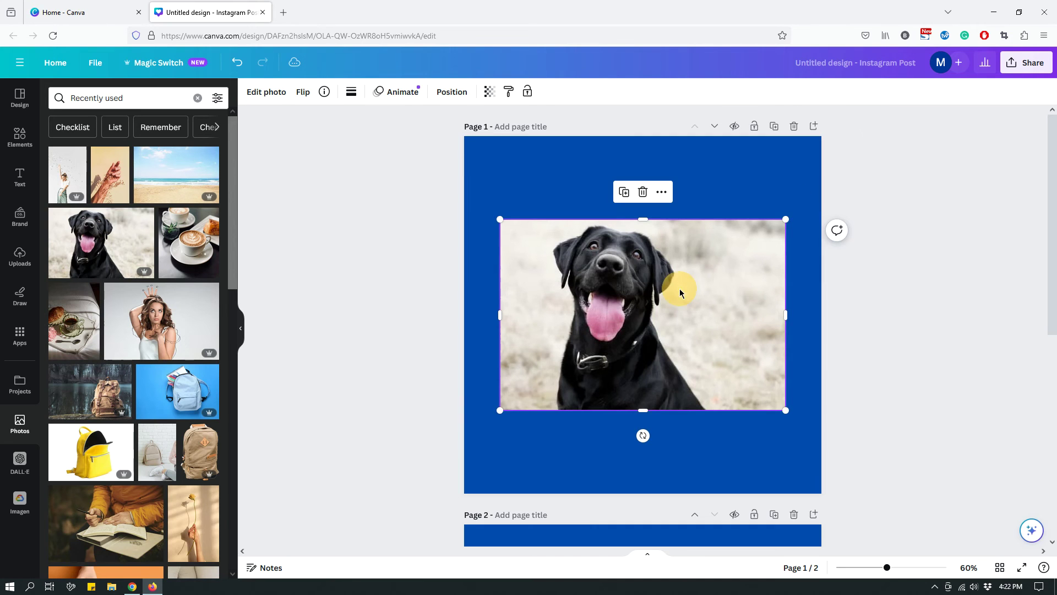
{"action": "left_click", "coordinate": [267, 92]}
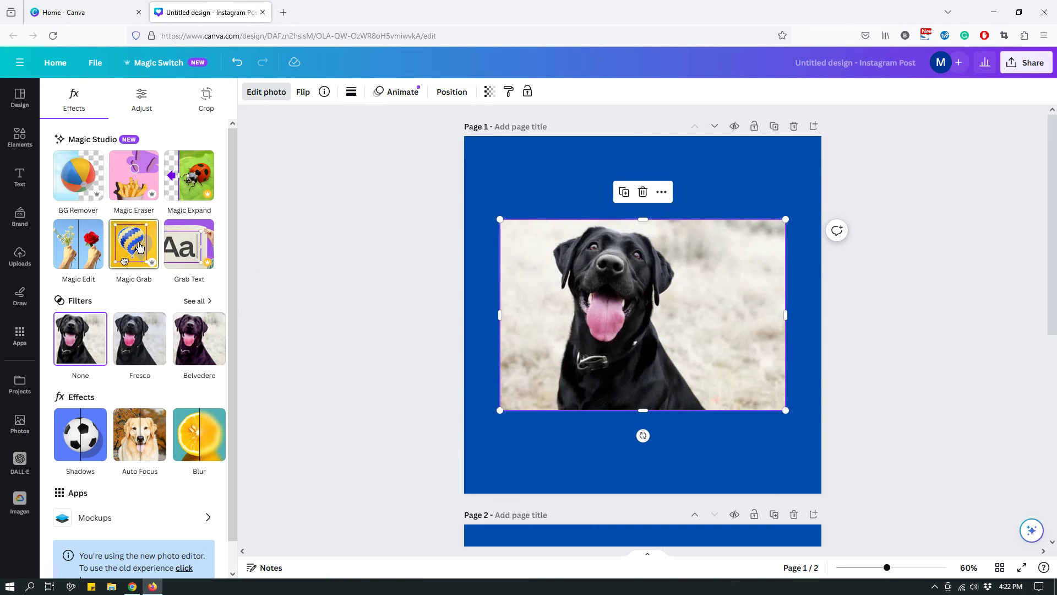
{"action": "left_click_drag", "start_coordinate": [642, 331], "coordinate": [649, 435]}
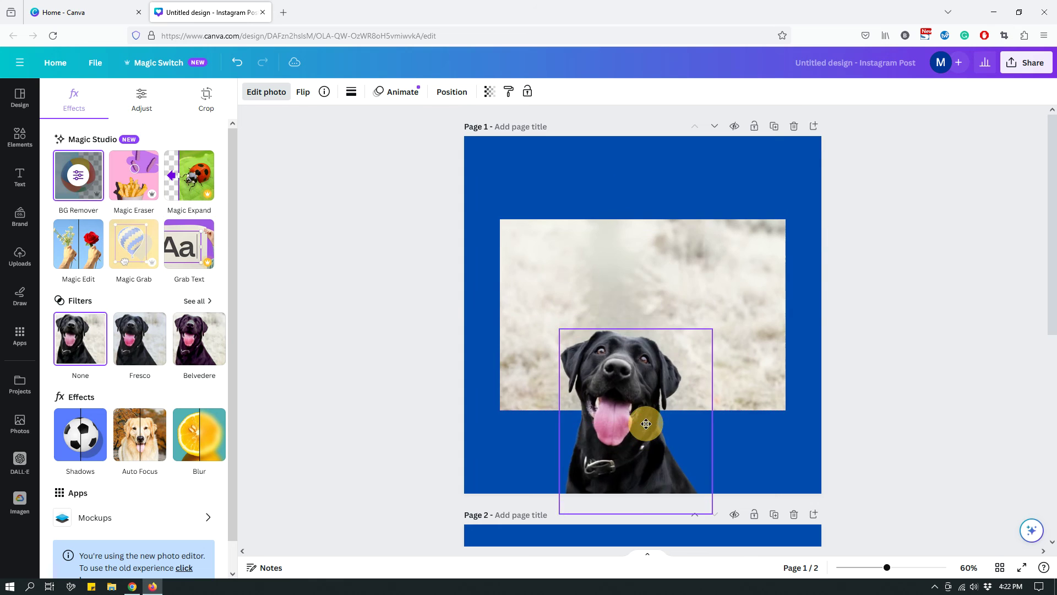
{"action": "scroll", "coordinate": [700, 275], "scroll_direction": "down", "scroll_amount": 4}
{"action": "left_click_drag", "start_coordinate": [700, 241], "coordinate": [639, 419]}
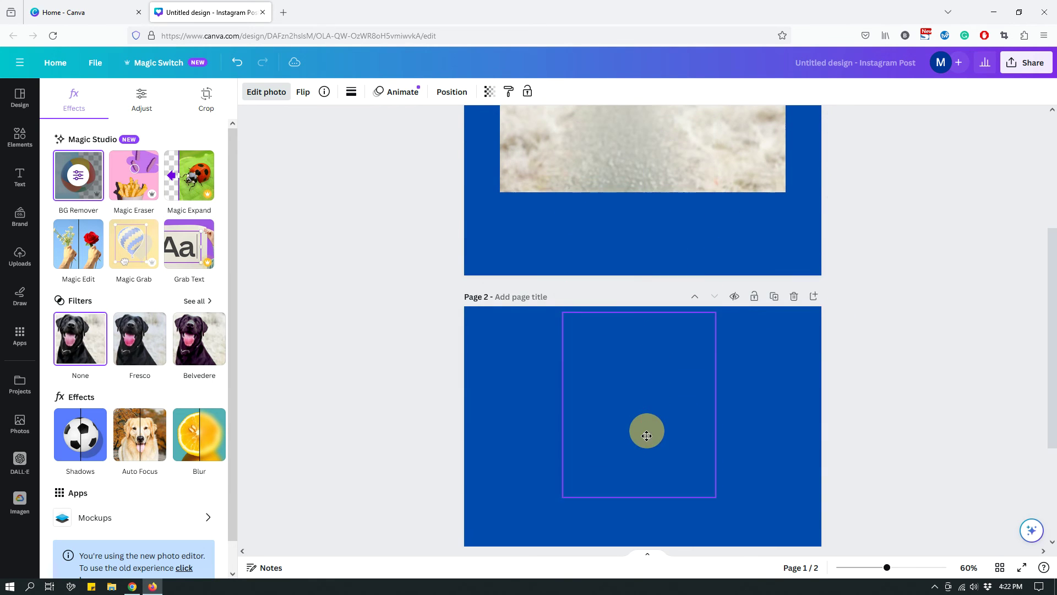
{"action": "scroll", "coordinate": [927, 385], "scroll_direction": "down", "scroll_amount": 3}
- Move the dog cutout down-right on page 2, delete it, then undo the last change
{"action": "left_click", "coordinate": [699, 415]}
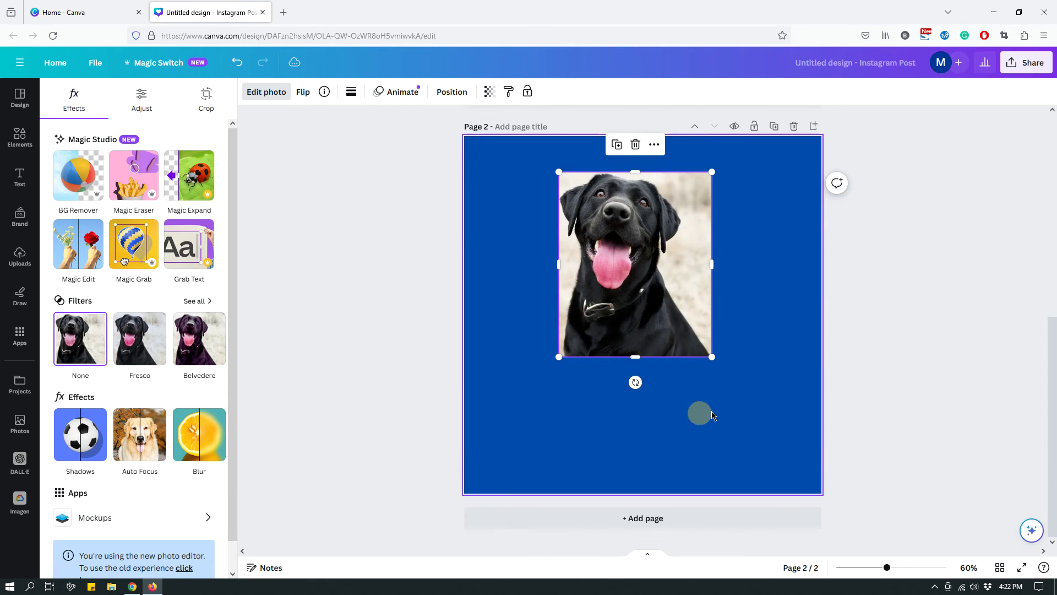
{"action": "scroll", "coordinate": [765, 373], "scroll_direction": "up", "scroll_amount": 1}
{"action": "left_click", "coordinate": [655, 334]}
{"action": "left_click_drag", "start_coordinate": [656, 335], "coordinate": [695, 427]}
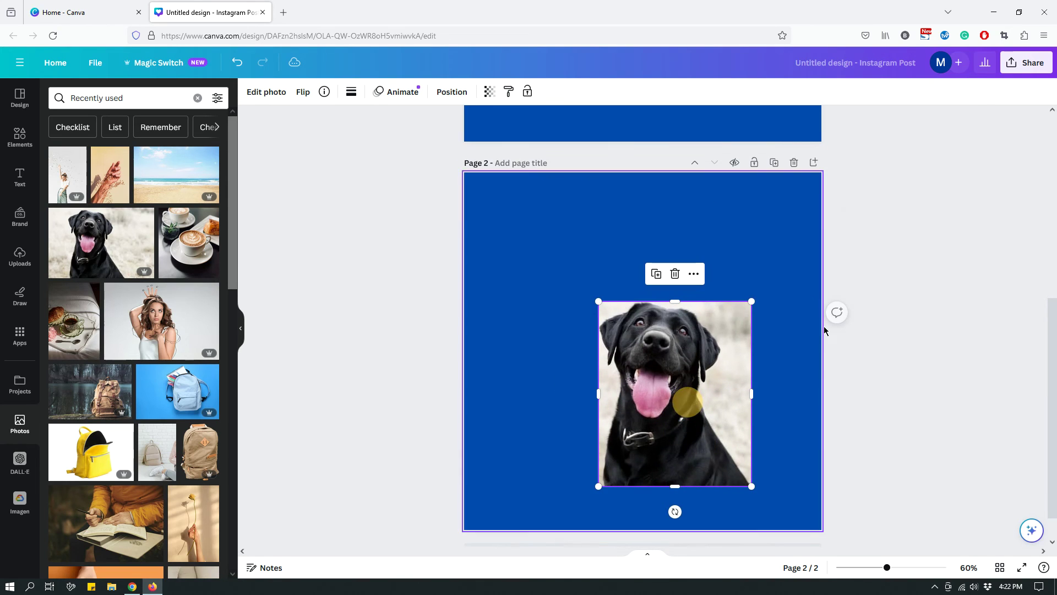
{"action": "key", "text": "Delete"}
{"action": "scroll", "coordinate": [736, 362], "scroll_direction": "up", "scroll_amount": 5}
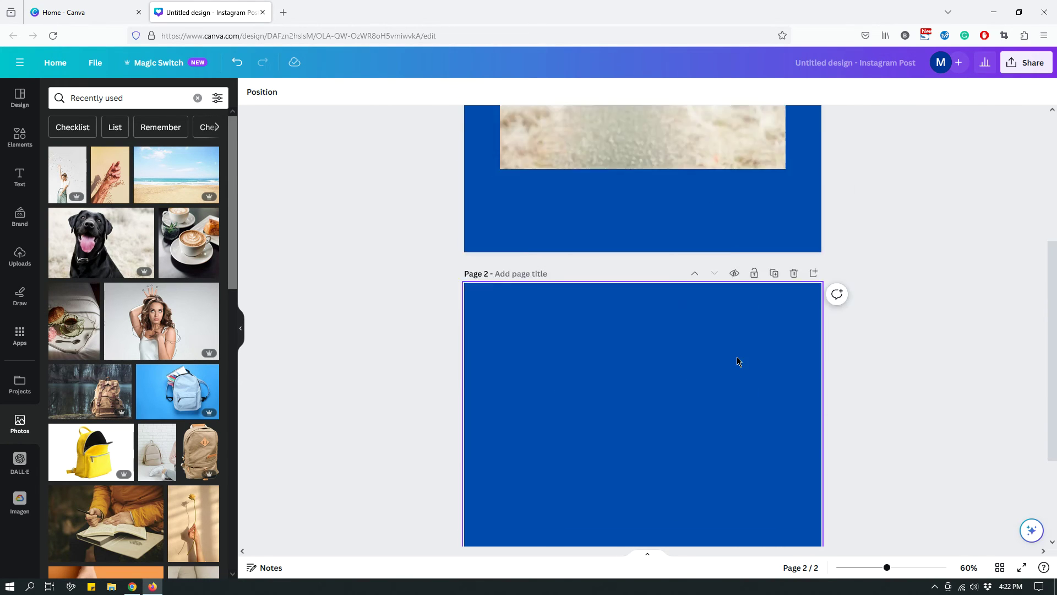
{"action": "key", "text": "ctrl+z"}
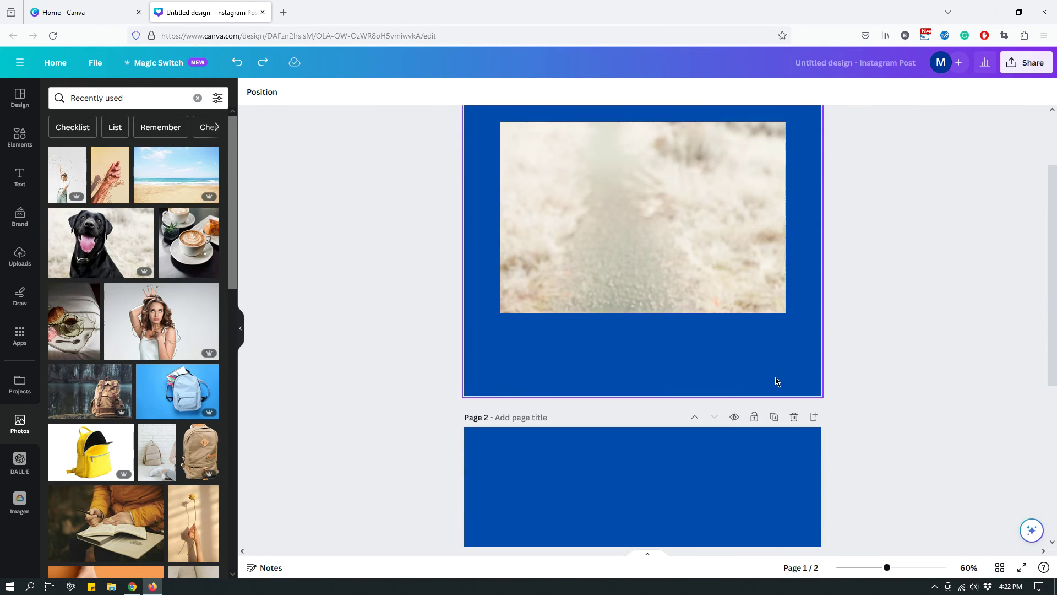
- Delete the blurred backdrop from page 1, reload the design, and show the stock Photos library
{"action": "left_click", "coordinate": [698, 241]}
{"action": "key", "text": "Delete"}
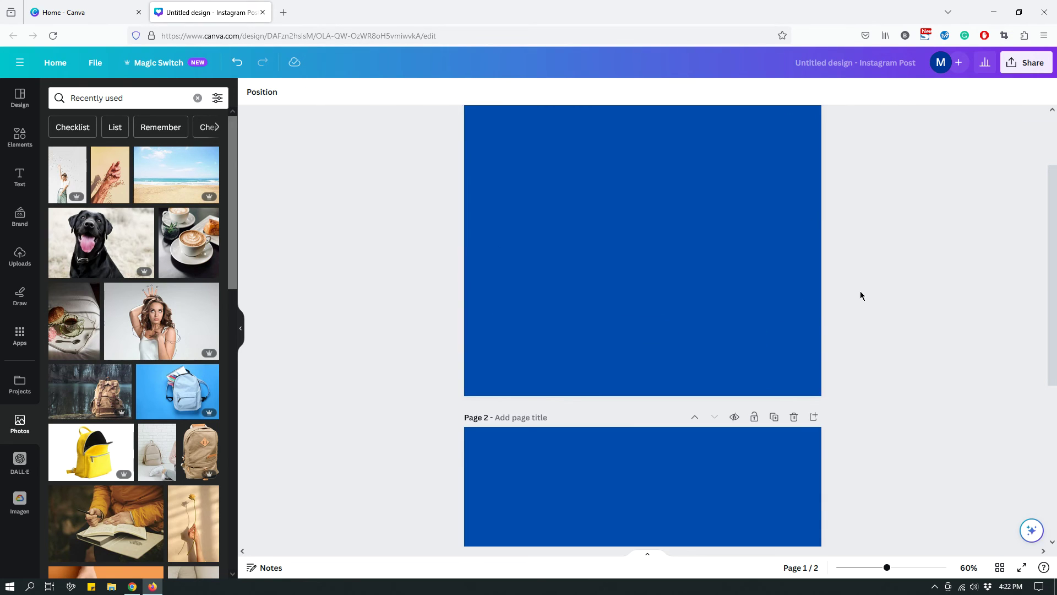
{"action": "scroll", "coordinate": [860, 291], "scroll_direction": "up", "scroll_amount": 2}
{"action": "left_click", "coordinate": [53, 35]}
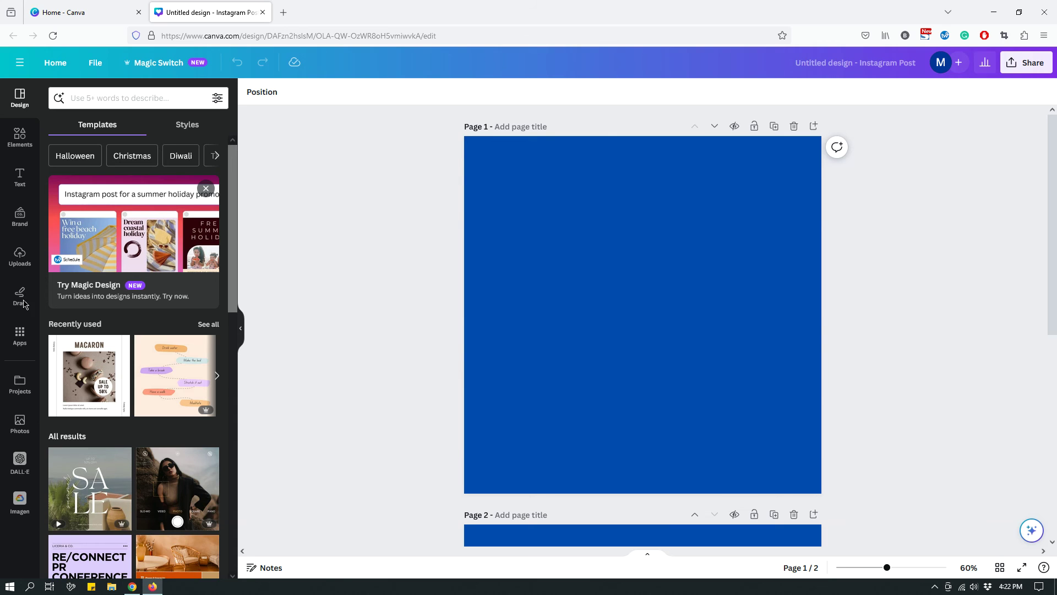
{"action": "left_click", "coordinate": [20, 424]}
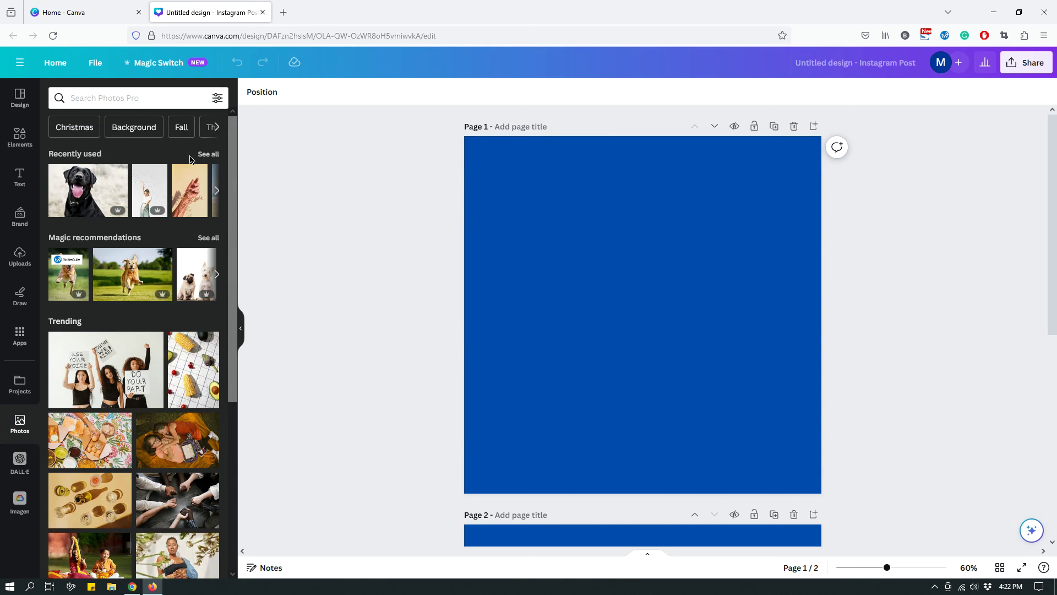
- Add the black dog photo to page 1 and delete the dog photo on page 2
{"action": "left_click", "coordinate": [80, 202]}
{"action": "scroll", "coordinate": [926, 284], "scroll_direction": "down", "scroll_amount": 4}
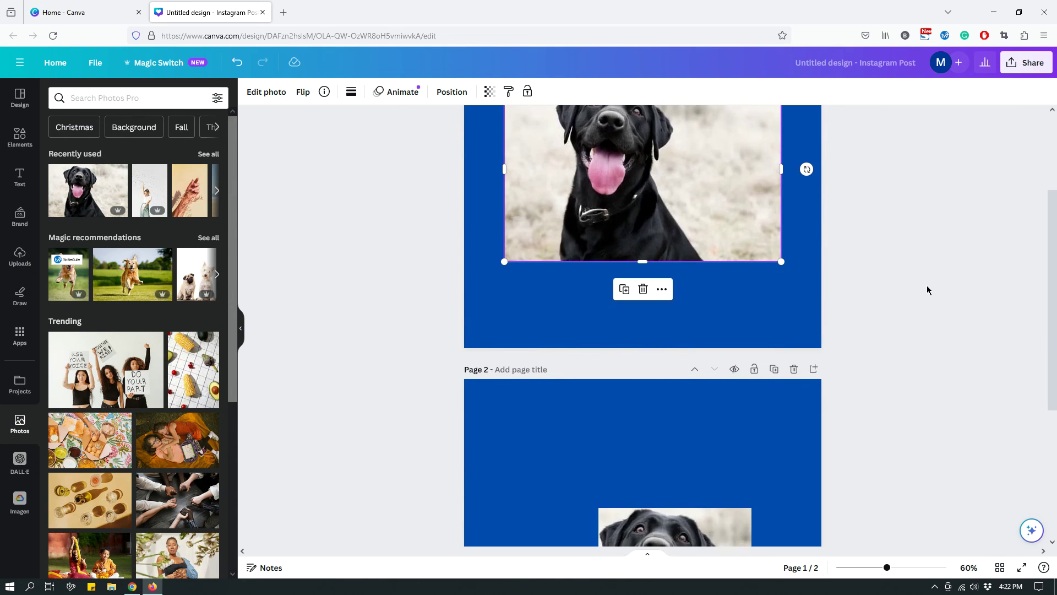
{"action": "left_click", "coordinate": [675, 471]}
{"action": "key", "text": "Delete"}
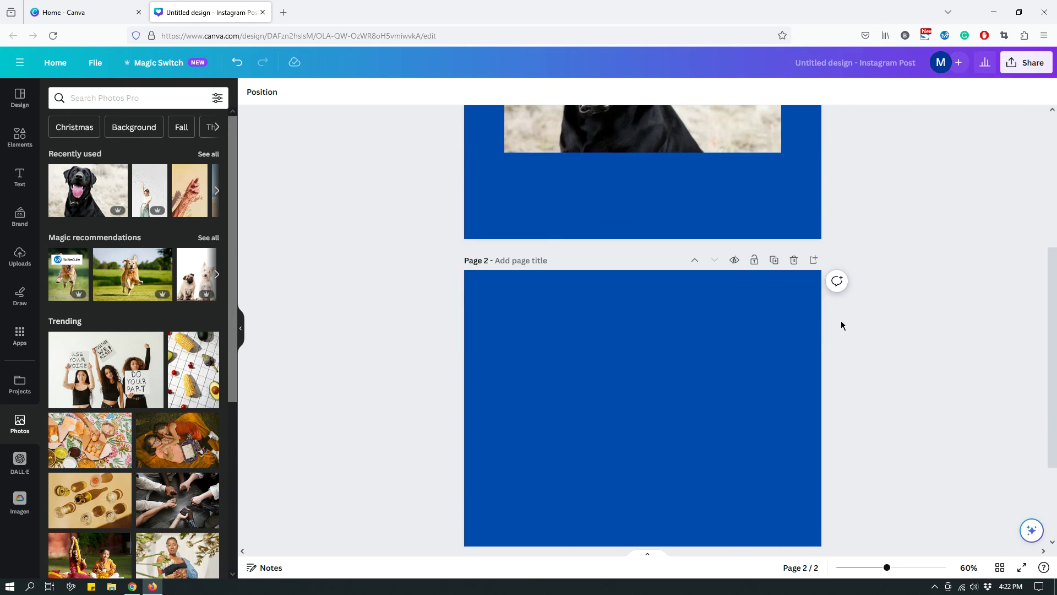
{"action": "scroll", "coordinate": [826, 325], "scroll_direction": "up", "scroll_amount": 4}
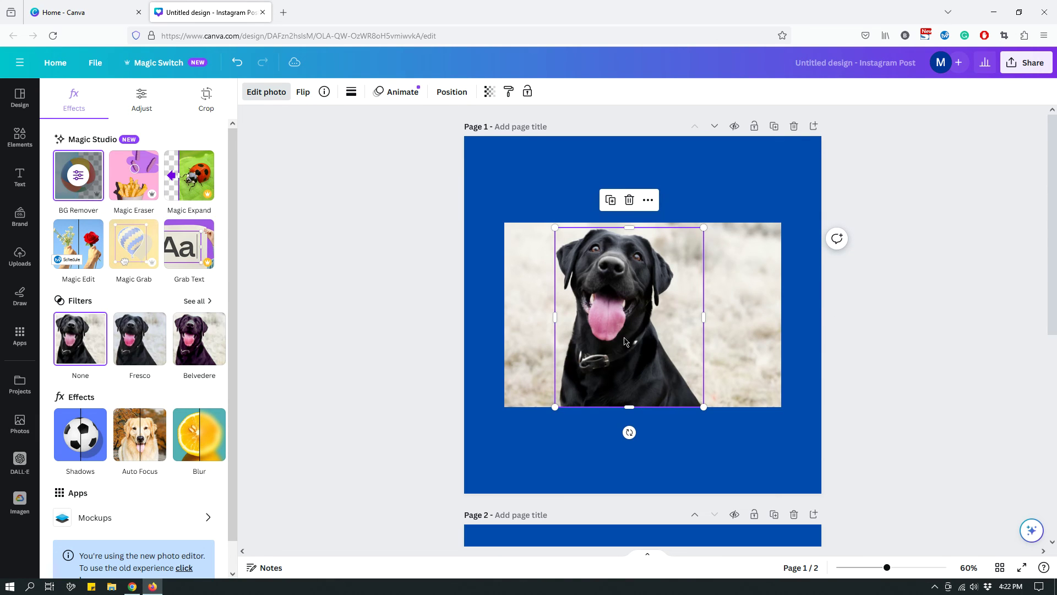
- Pull the original photo away from the dog cutout, delete it, and centre the cutout
{"action": "left_click_drag", "start_coordinate": [625, 341], "coordinate": [686, 257]}
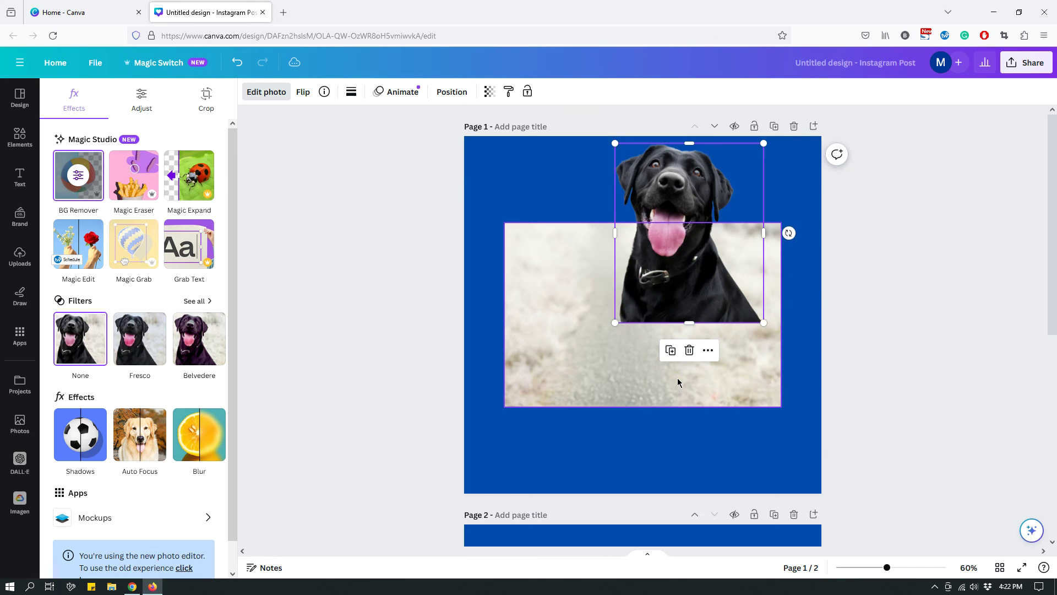
{"action": "left_click_drag", "start_coordinate": [678, 382], "coordinate": [678, 448]}
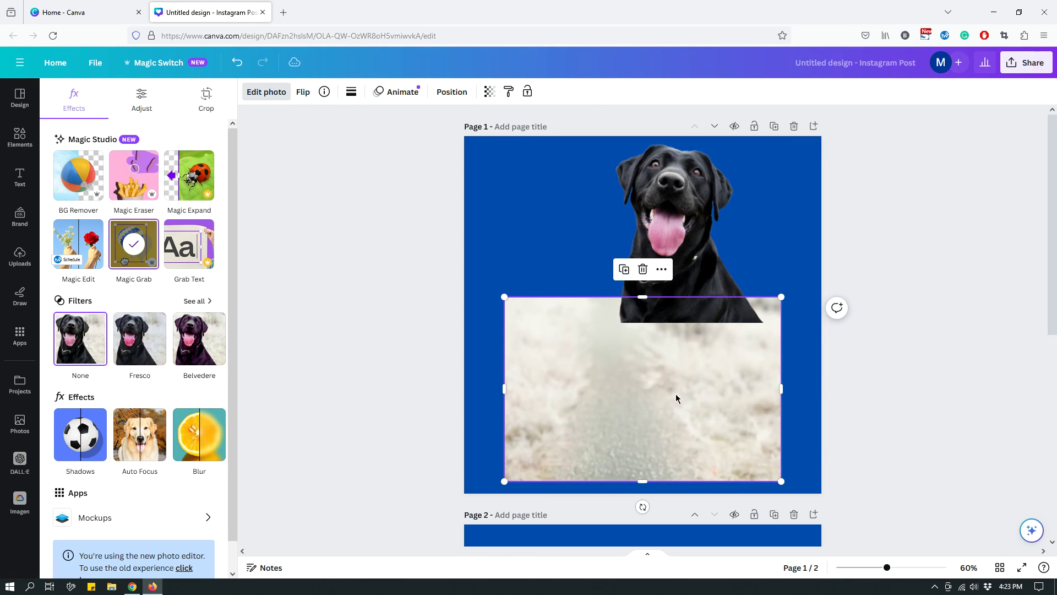
{"action": "left_click_drag", "start_coordinate": [677, 397], "coordinate": [679, 441]}
{"action": "key", "text": "Delete"}
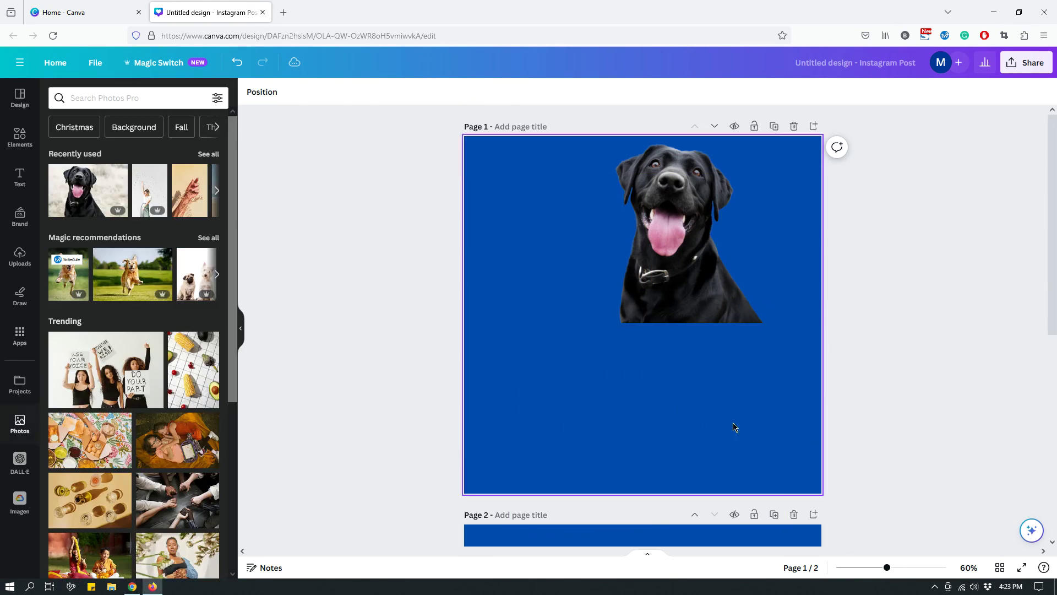
{"action": "left_click_drag", "start_coordinate": [689, 270], "coordinate": [651, 347]}
- Nudge the dog cutout on page 1, then delete it, leaving the page blank blue
{"action": "scroll", "coordinate": [774, 316], "scroll_direction": "down", "scroll_amount": 1}
{"action": "scroll", "coordinate": [776, 320], "scroll_direction": "up", "scroll_amount": 1}
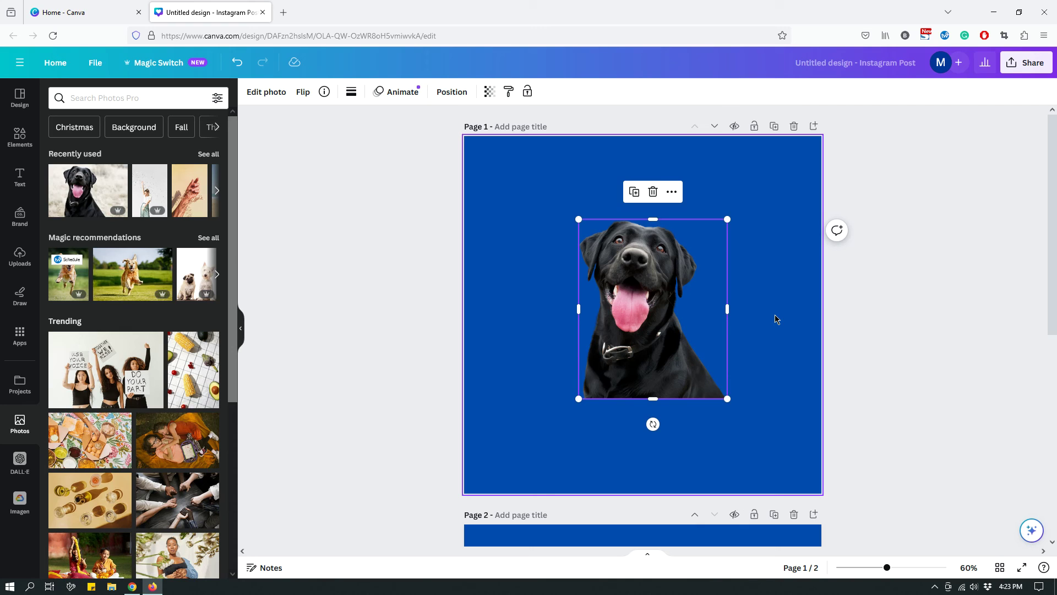
{"action": "left_click_drag", "start_coordinate": [652, 301], "coordinate": [644, 323]}
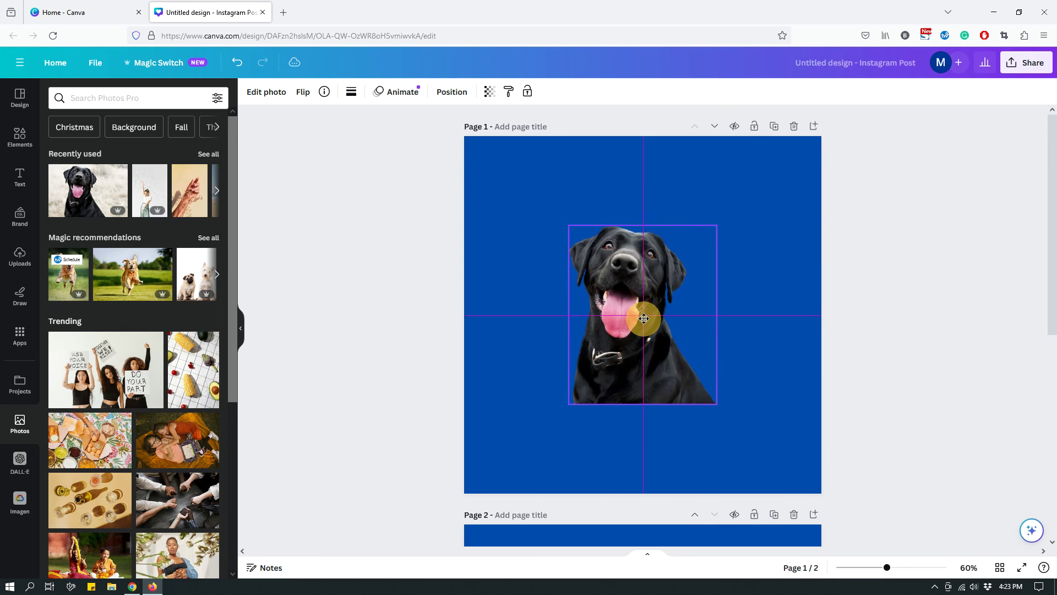
{"action": "left_click", "coordinate": [793, 275]}
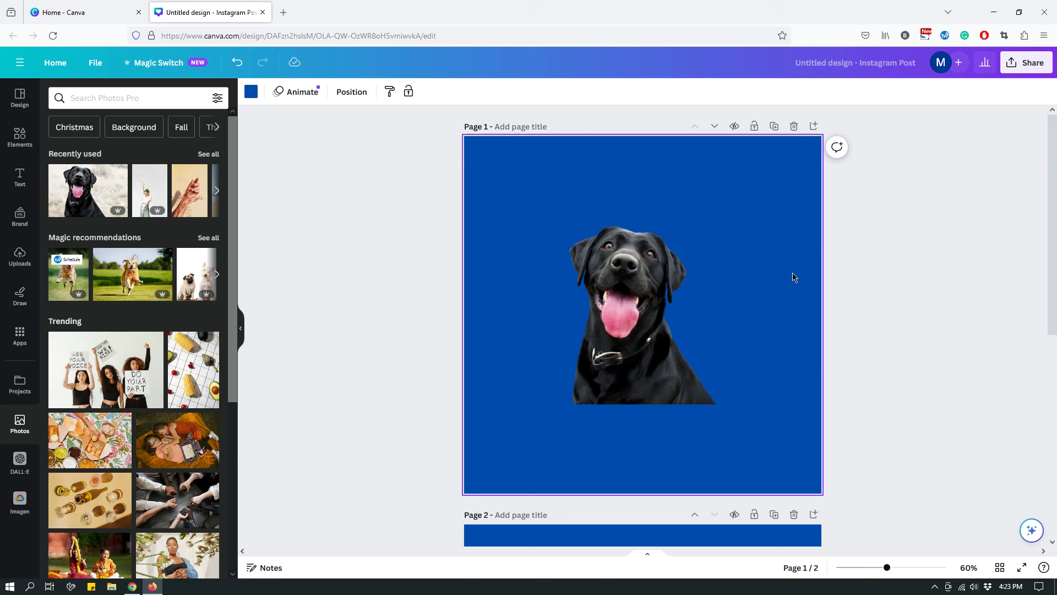
{"action": "left_click", "coordinate": [623, 342]}
{"action": "key", "text": "Delete"}
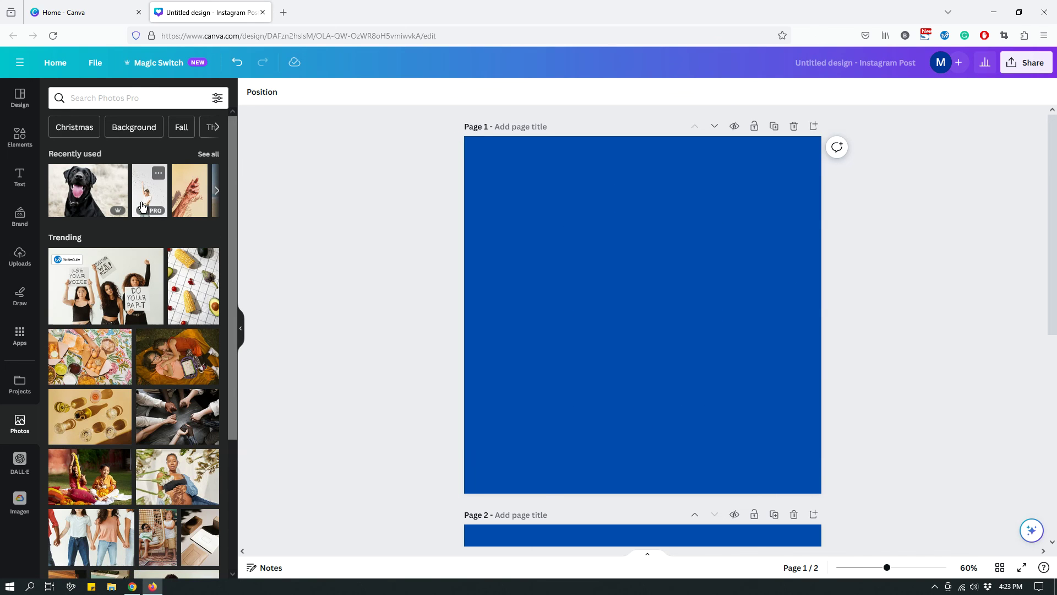
- Add the curly-haired woman-in-glasses photo from all recently used photos to page 1 and select it
{"action": "left_click", "coordinate": [208, 155]}
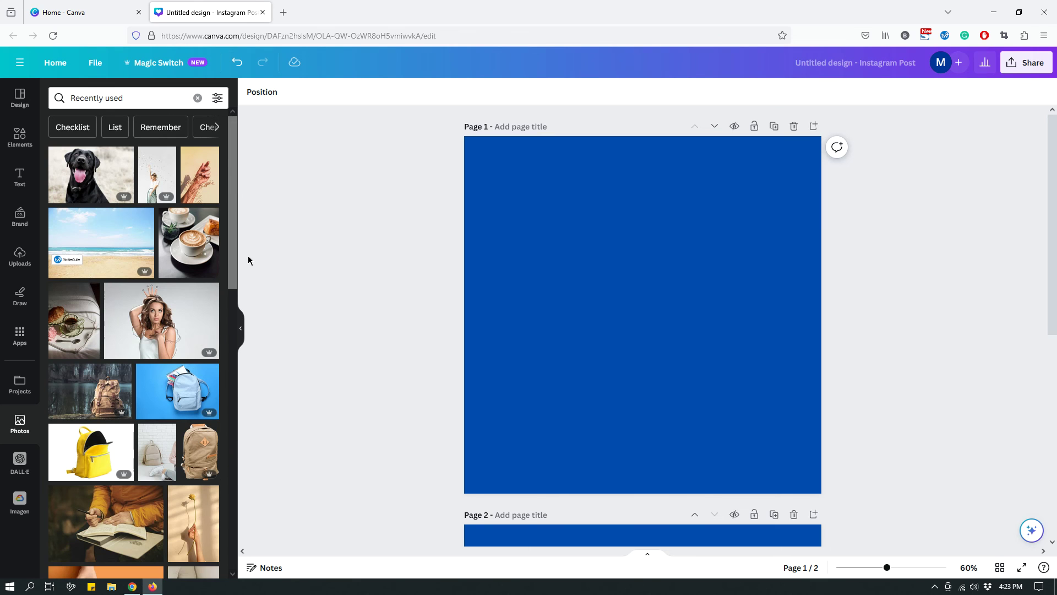
{"action": "scroll", "coordinate": [225, 267], "scroll_direction": "down", "scroll_amount": 2}
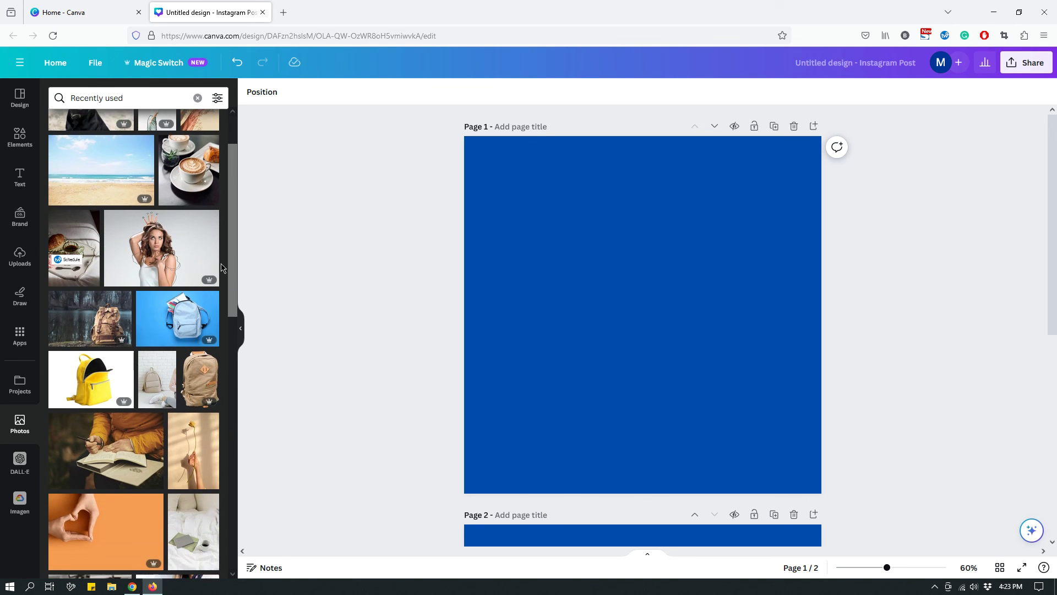
{"action": "scroll", "coordinate": [223, 267], "scroll_direction": "down", "scroll_amount": 3}
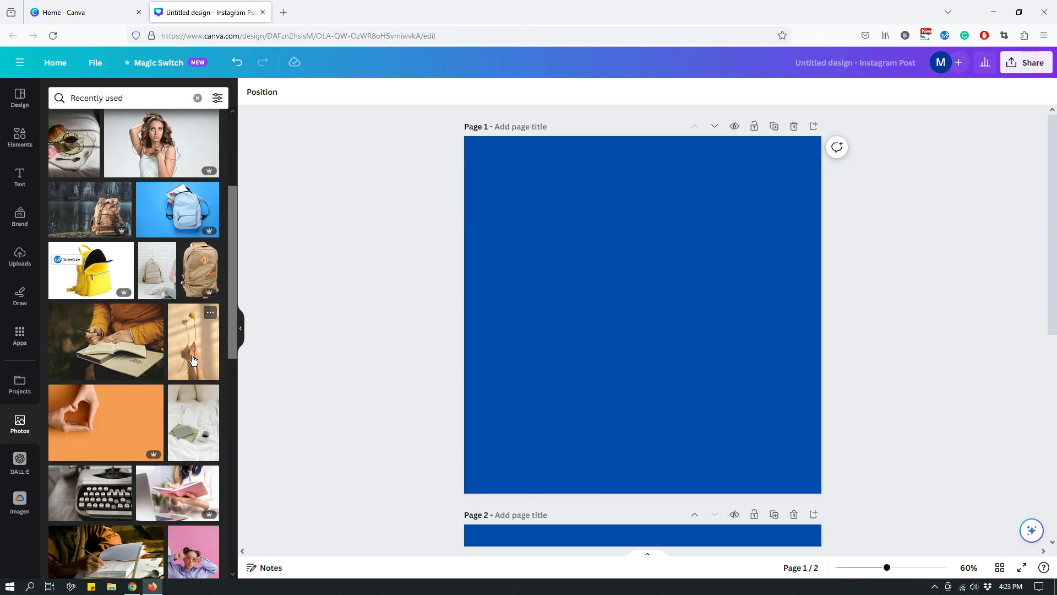
{"action": "scroll", "coordinate": [195, 355], "scroll_direction": "down", "scroll_amount": 4}
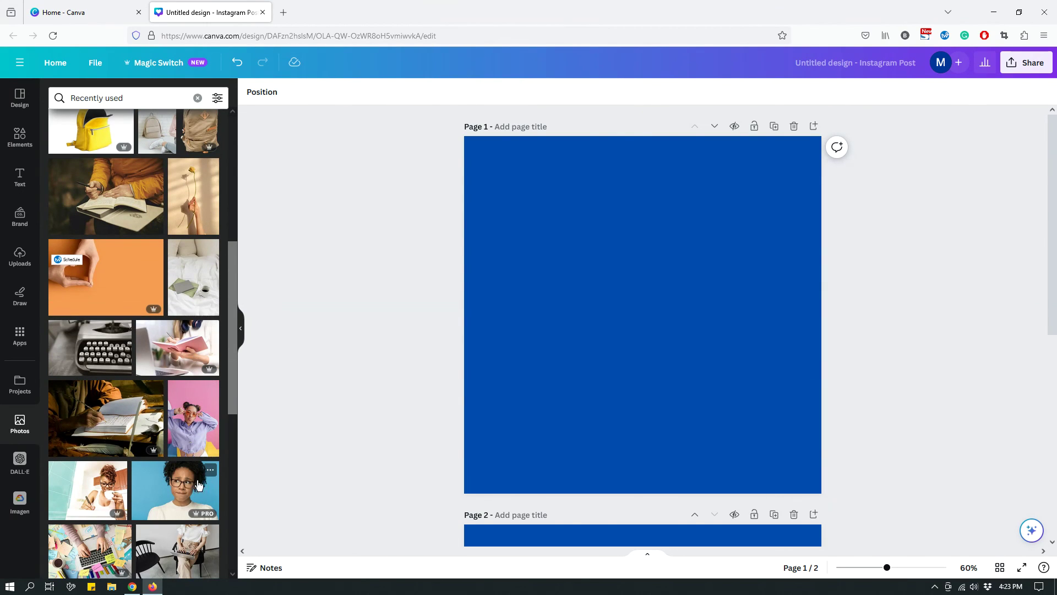
{"action": "left_click", "coordinate": [182, 491]}
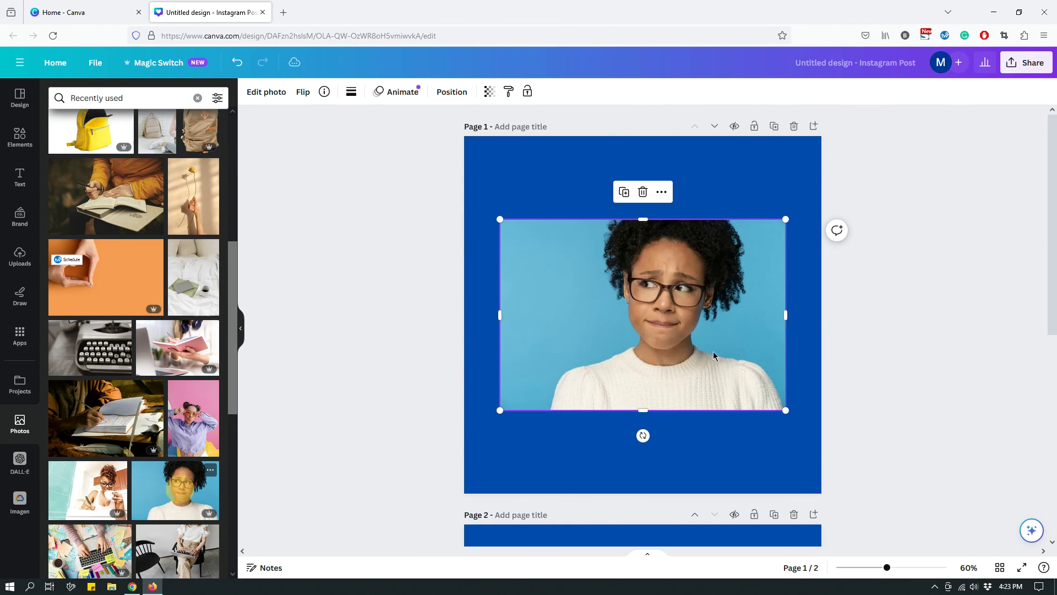
{"action": "left_click", "coordinate": [767, 170]}
{"action": "left_click", "coordinate": [679, 306]}
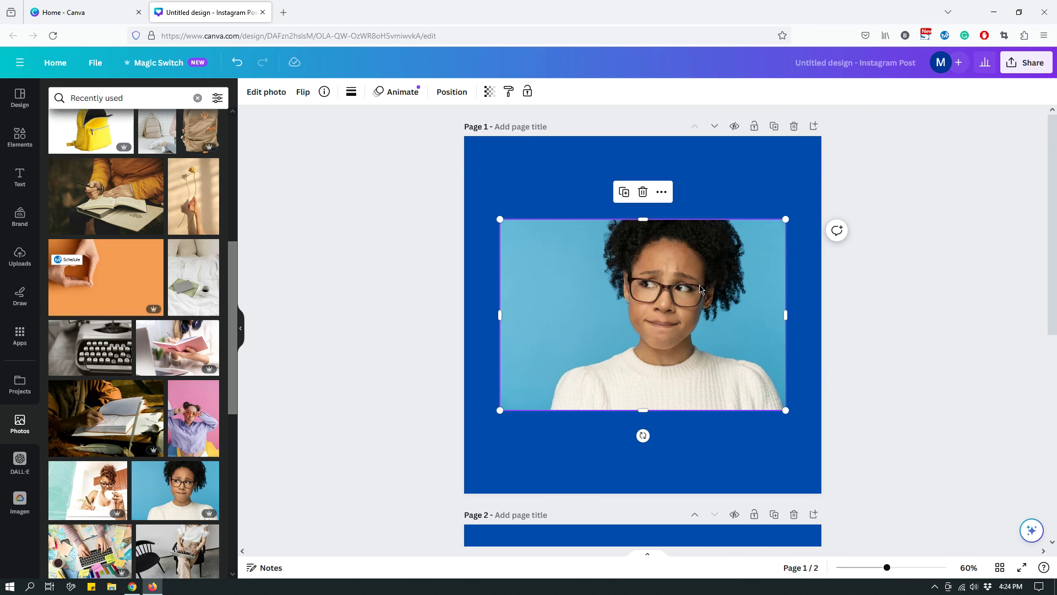
- Apply Magic Grab to lift the woman in glasses out of her photo, then slightly shrink the cutout
{"action": "left_click", "coordinate": [267, 93]}
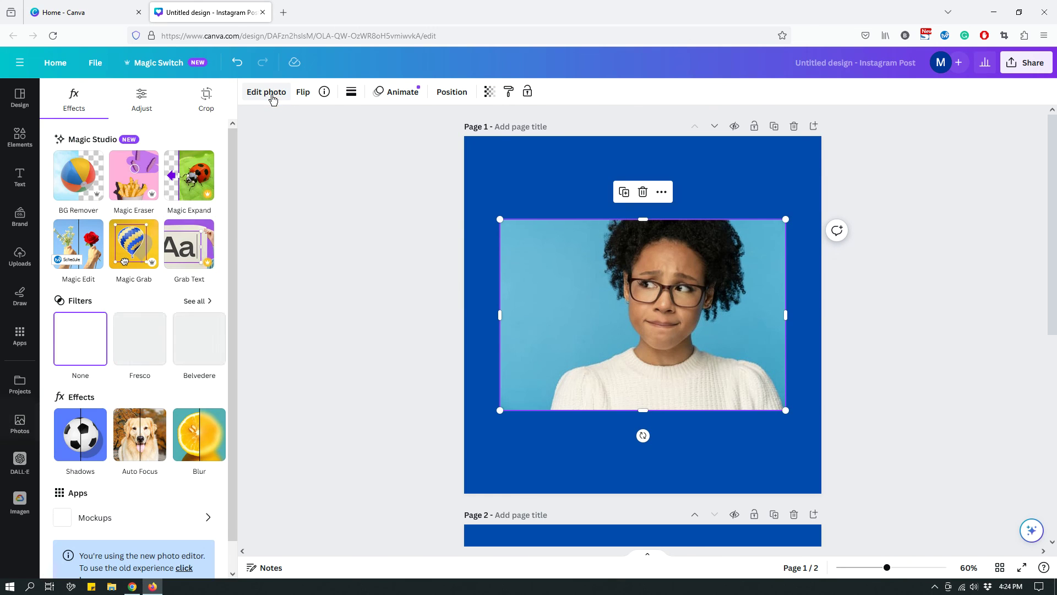
{"action": "left_click", "coordinate": [132, 256]}
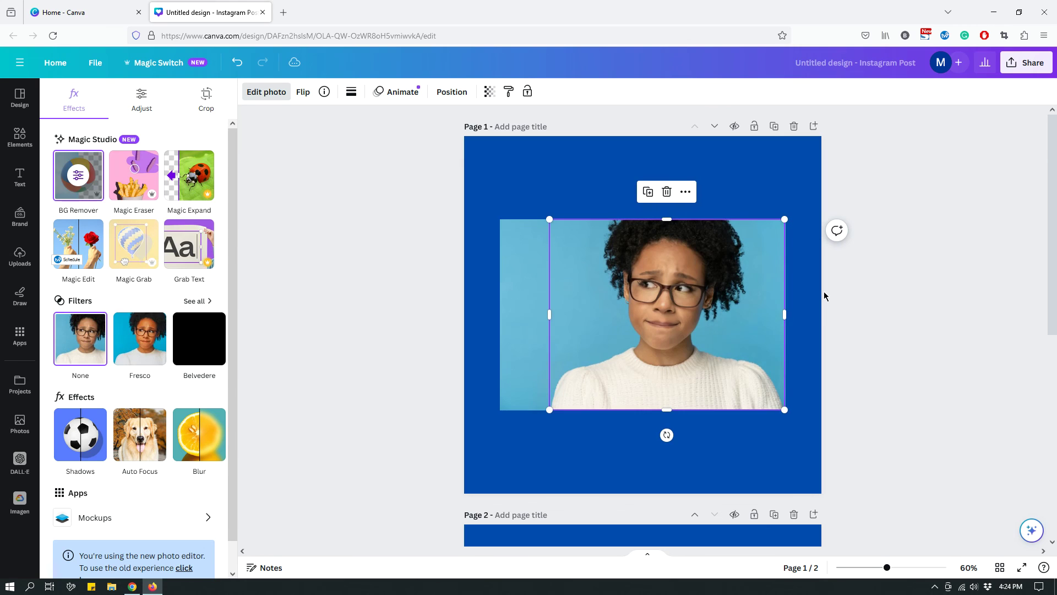
{"action": "left_click_drag", "start_coordinate": [668, 323], "coordinate": [660, 298]}
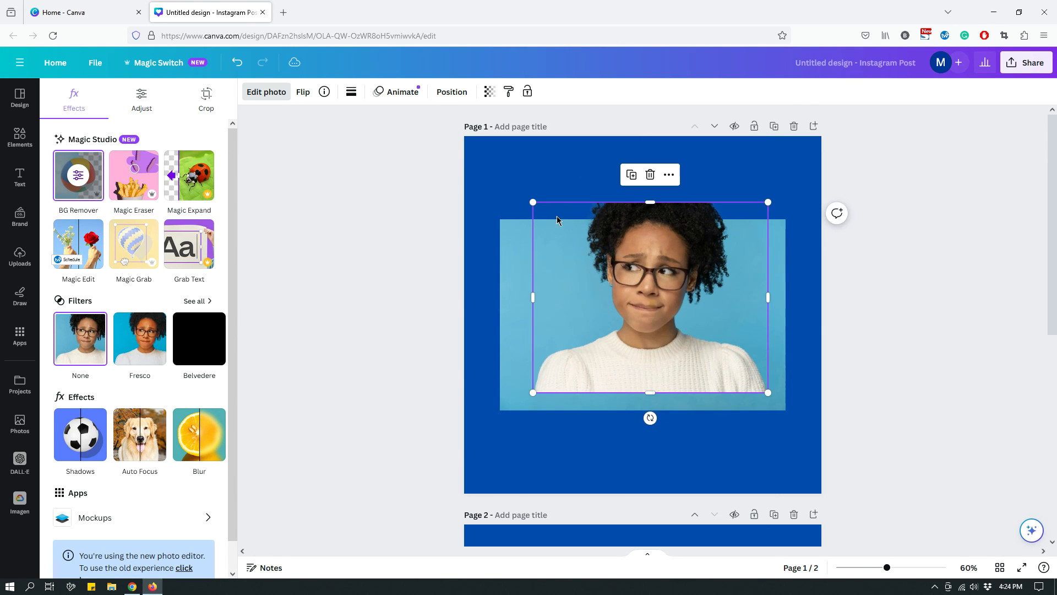
{"action": "left_click_drag", "start_coordinate": [535, 202], "coordinate": [597, 251]}
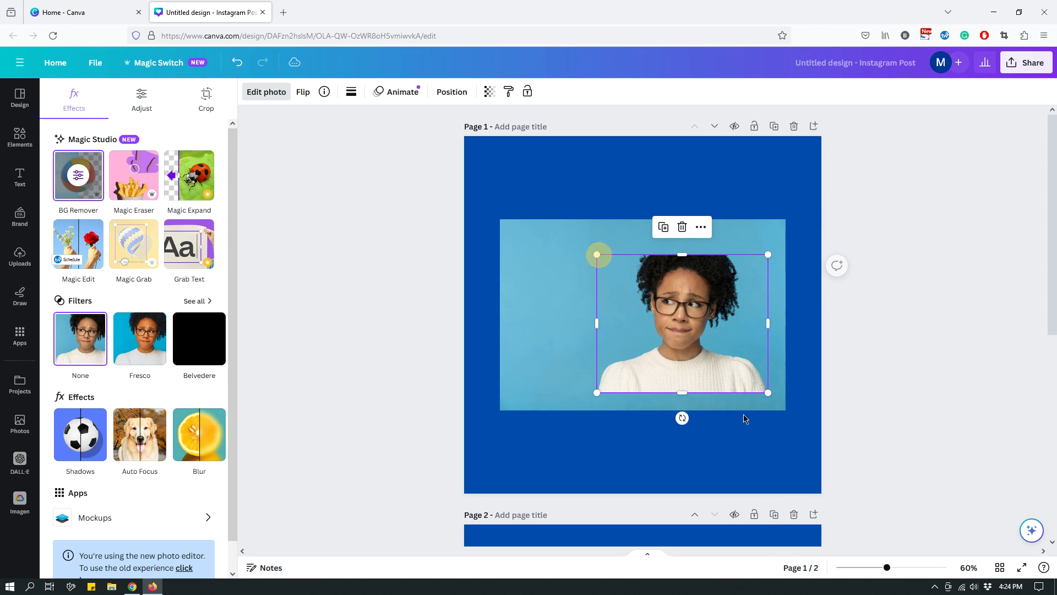
- Move the leftover teal backdrop down and the woman cutout toward the top, then select the backdrop
{"action": "left_click", "coordinate": [548, 392]}
{"action": "left_click_drag", "start_coordinate": [548, 413], "coordinate": [547, 431]}
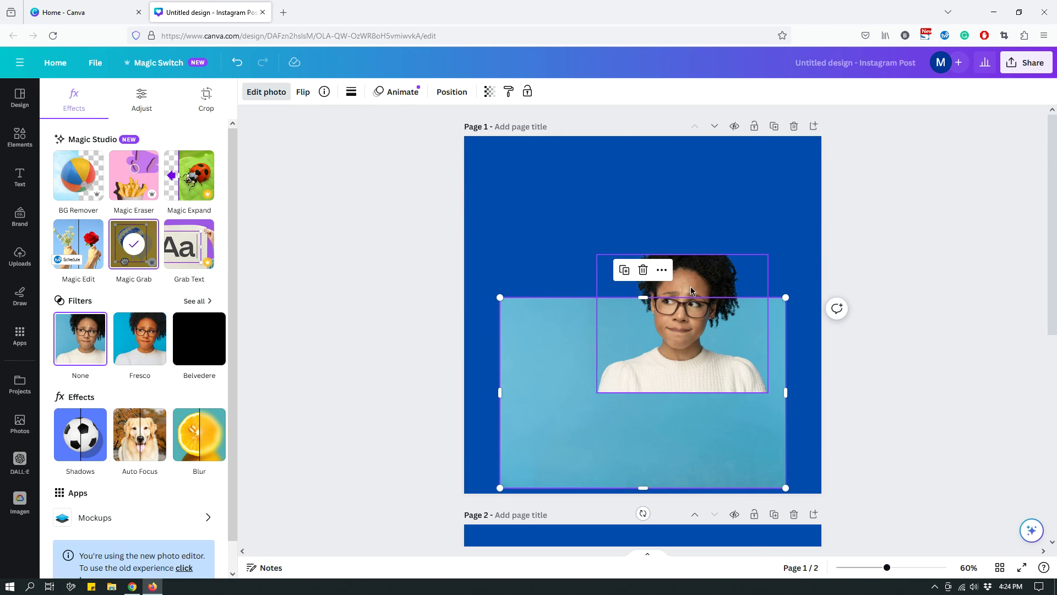
{"action": "left_click_drag", "start_coordinate": [675, 264], "coordinate": [628, 160]}
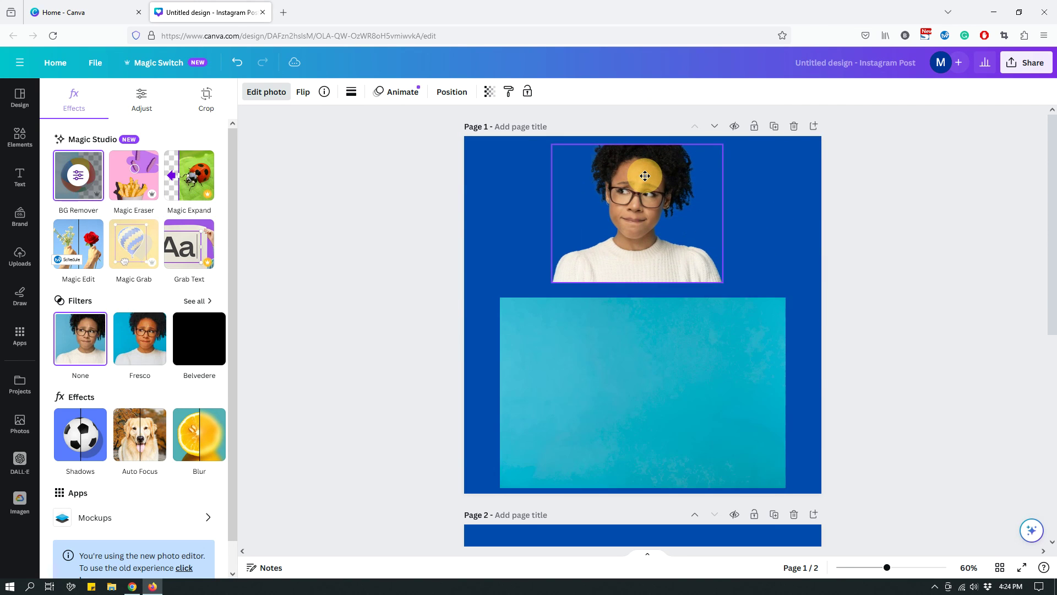
{"action": "left_click", "coordinate": [786, 232]}
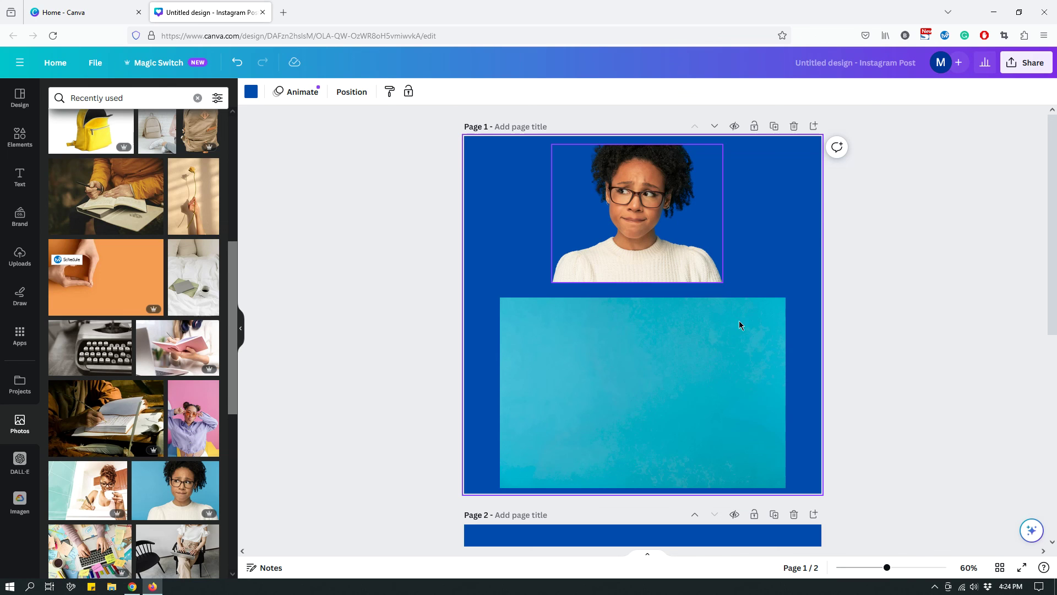
{"action": "left_click", "coordinate": [692, 380]}
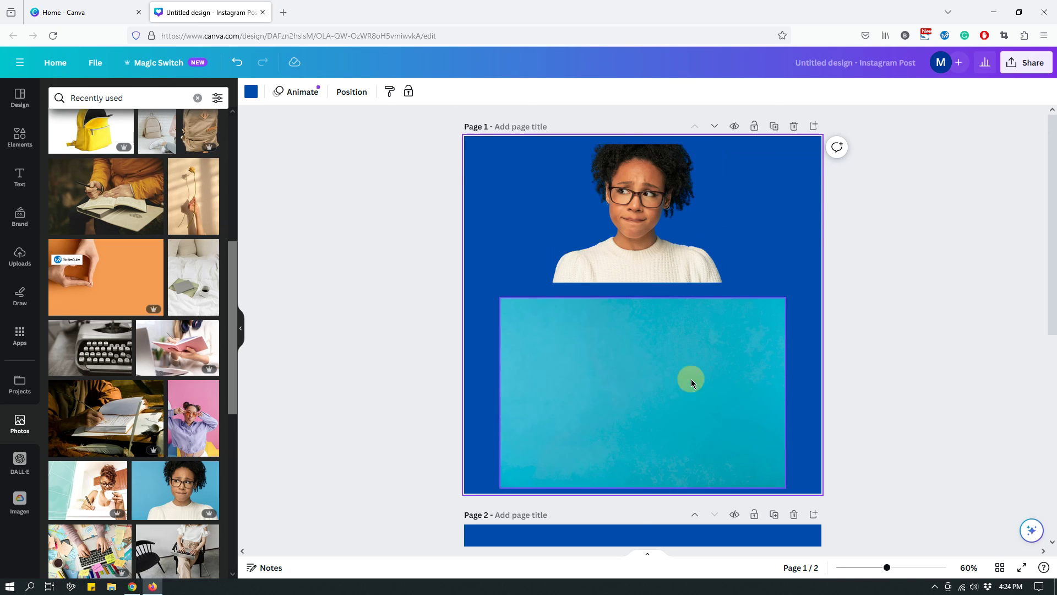
- Delete the leftover teal backdrop and reposition the woman cutout on page 1
{"action": "key", "text": "Delete"}
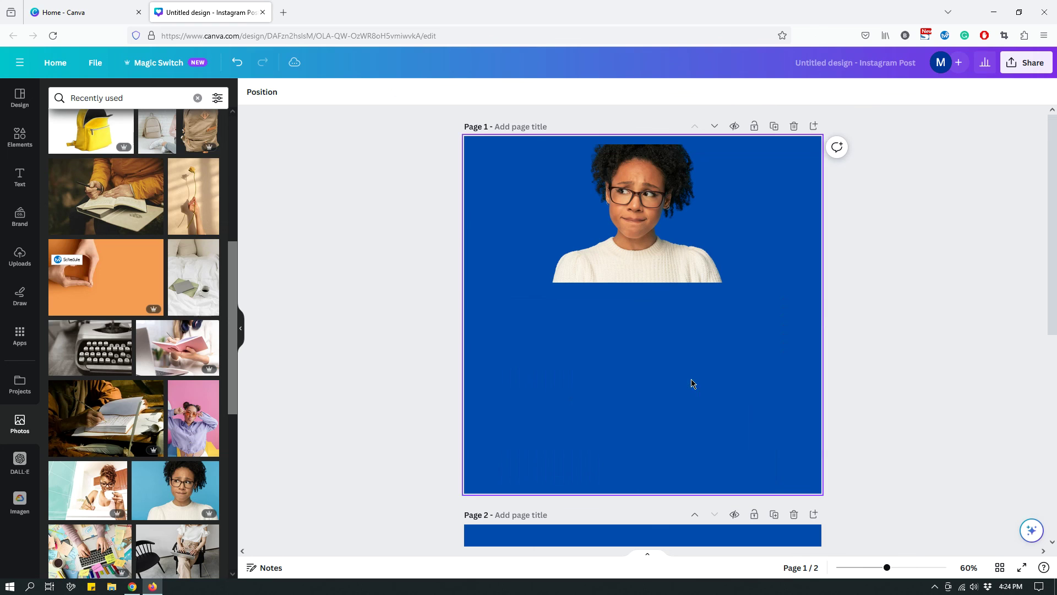
{"action": "left_click", "coordinate": [644, 242]}
{"action": "left_click_drag", "start_coordinate": [646, 264], "coordinate": [586, 453]}
- Enlarge the woman cutout until her head and shoulders fill page 1 against the blue
{"action": "left_click_drag", "start_coordinate": [665, 354], "coordinate": [786, 184]}
{"action": "left_click_drag", "start_coordinate": [494, 231], "coordinate": [396, 108]}
{"action": "left_click", "coordinate": [905, 256]}
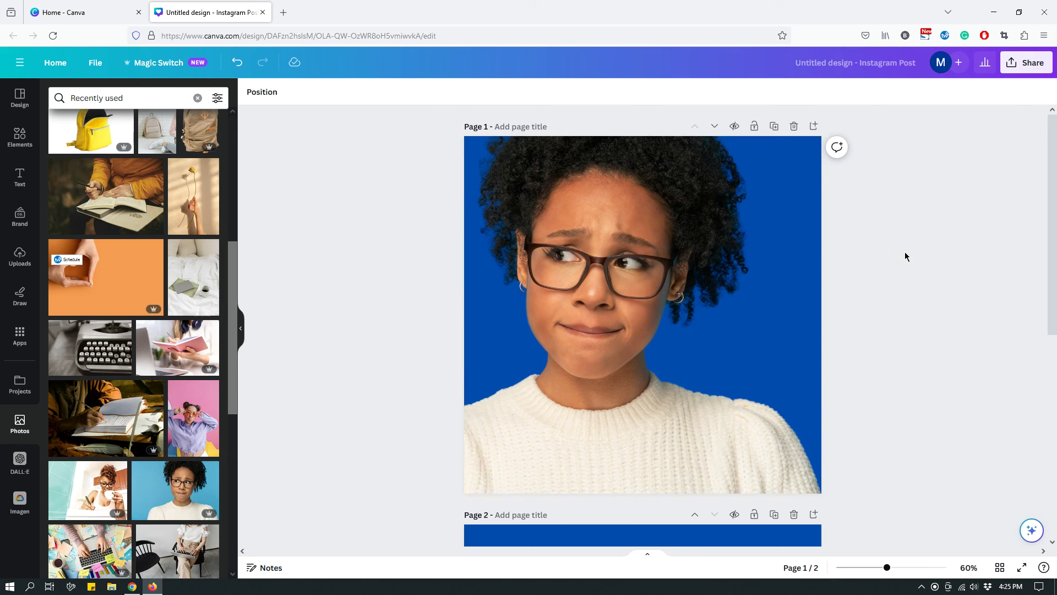